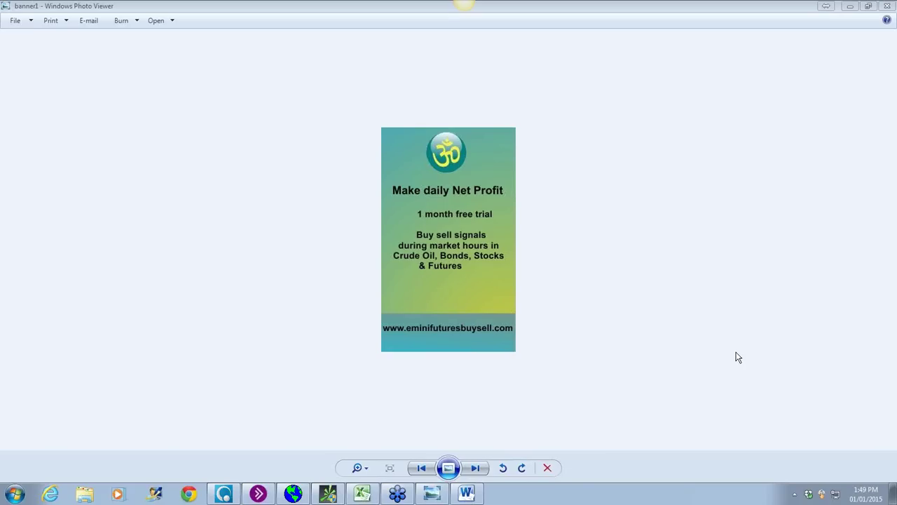
# Switch to Word to read the opening sections of the trading disclaimer, and minimize the document
pyautogui.click(468, 494)
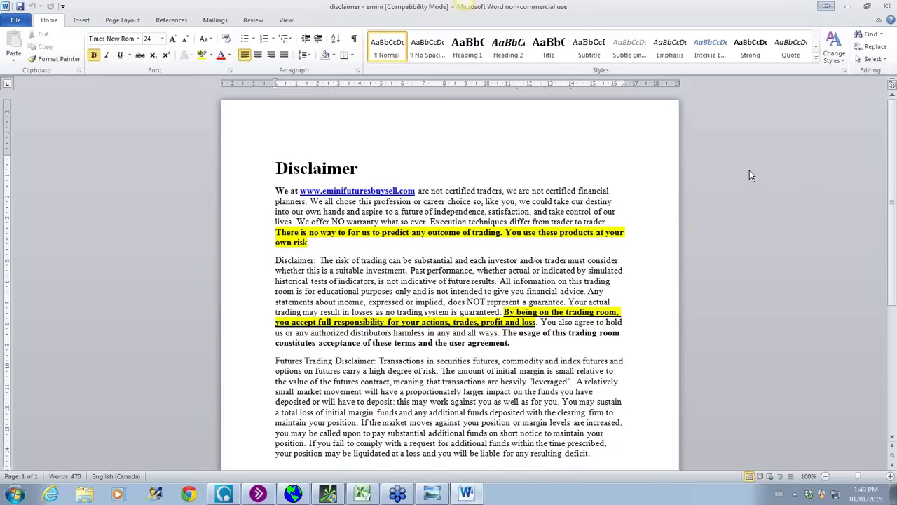
pyautogui.moveTo(894, 108); pyautogui.dragTo(888, 140)
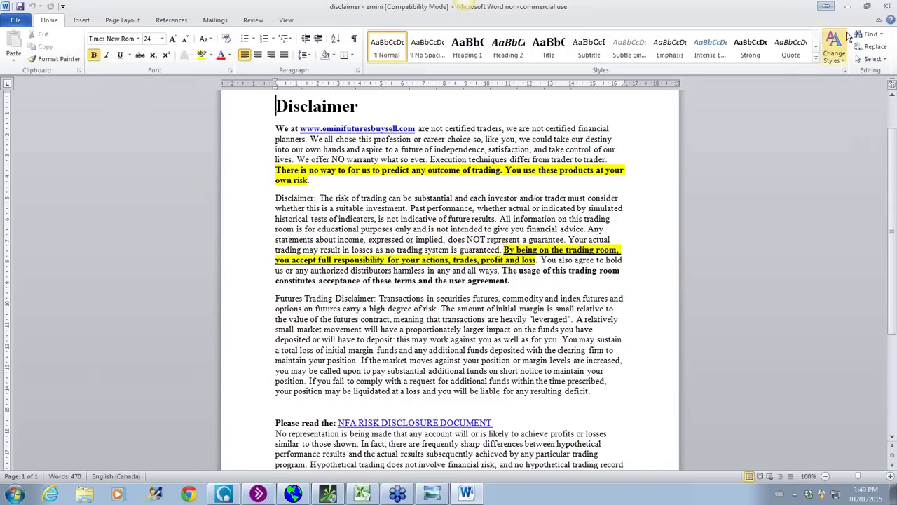
pyautogui.click(847, 6)
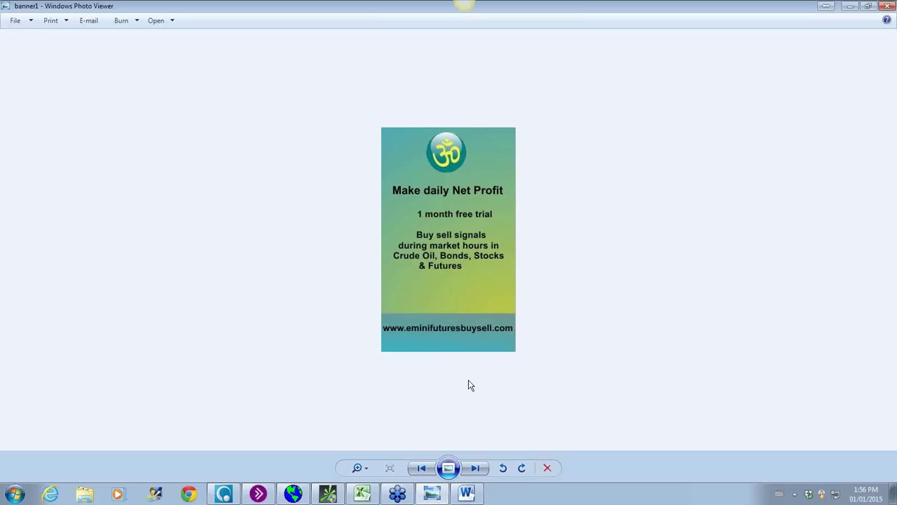
# Switch to the 2014 target ROR workbook in Excel and examine the starting capital and the allocation total in column E
pyautogui.click(363, 494)
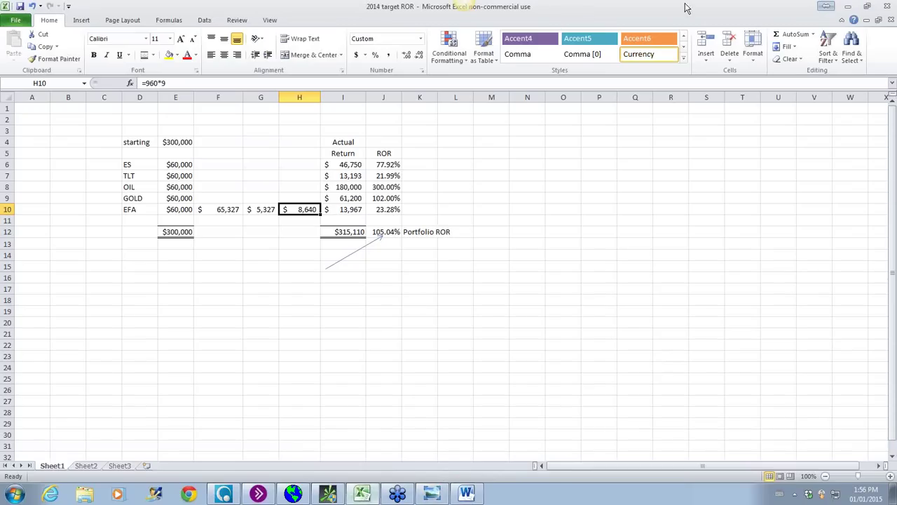
pyautogui.click(174, 143)
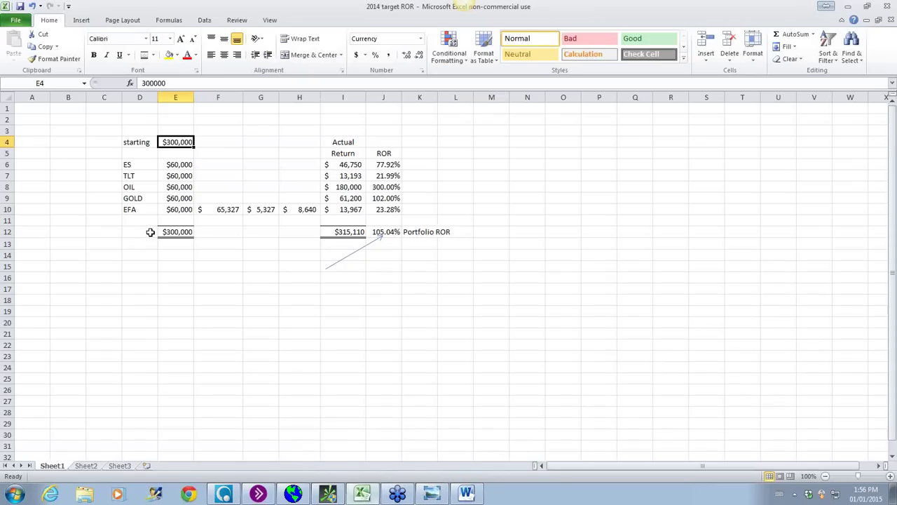
pyautogui.press('Down')
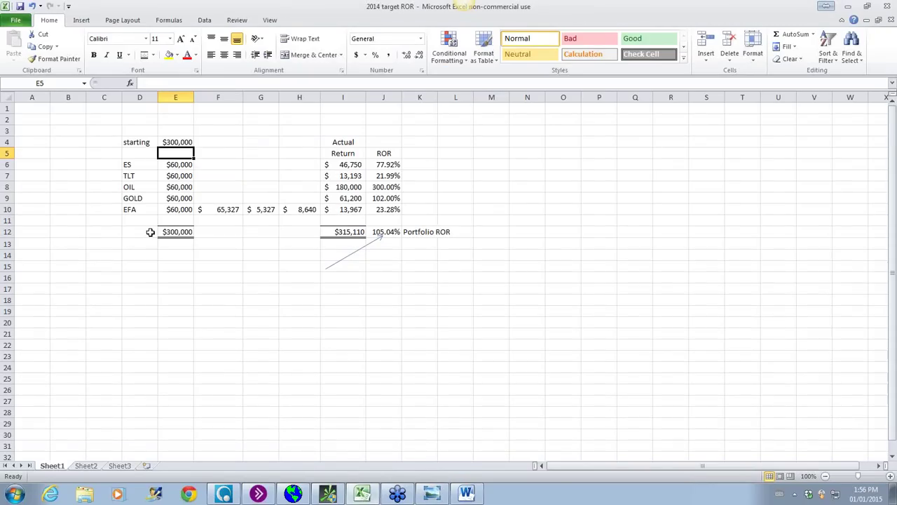
pyautogui.press('Up')
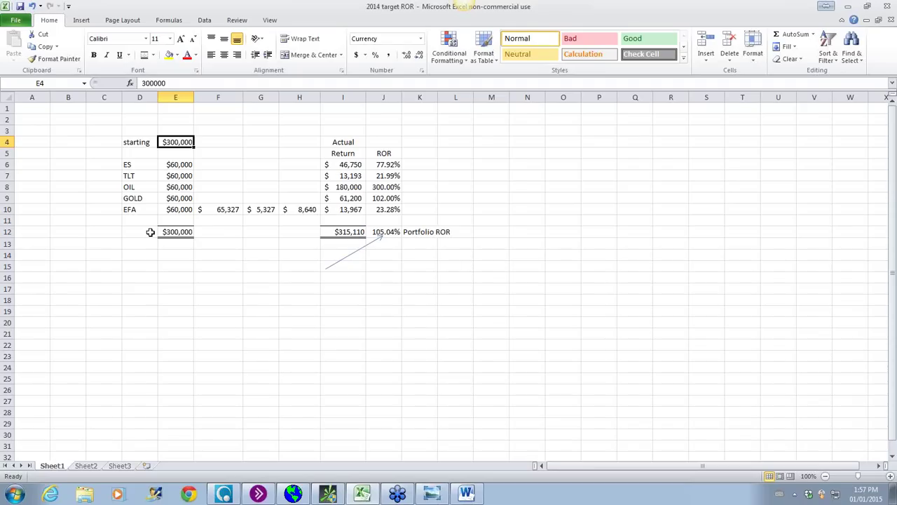
pyautogui.click(163, 232)
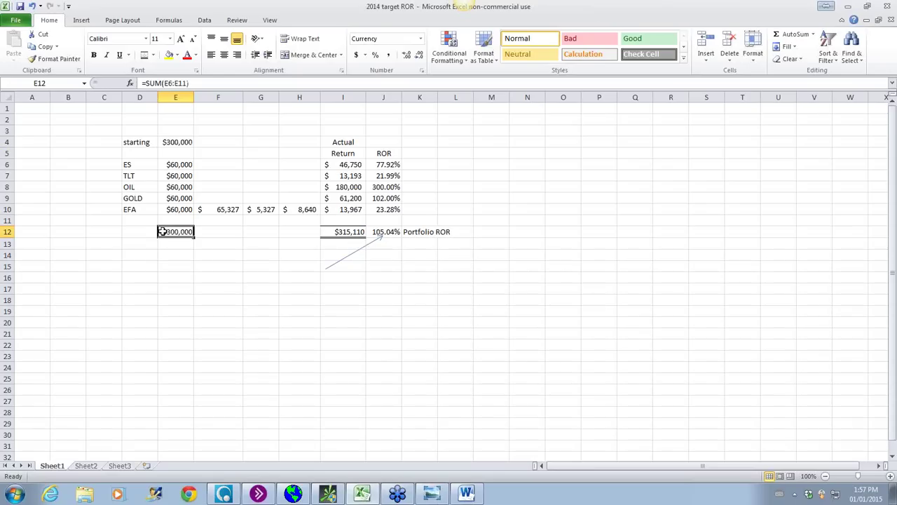
# Go through the portfolio's instruments in column D: ES, TLT, OIL, GOLD and EFA
pyautogui.click(130, 164)
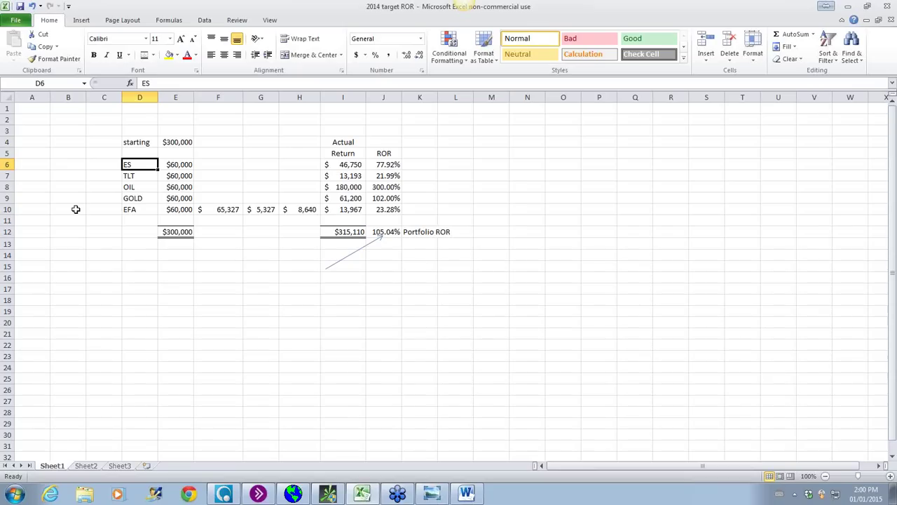
pyautogui.click(116, 216)
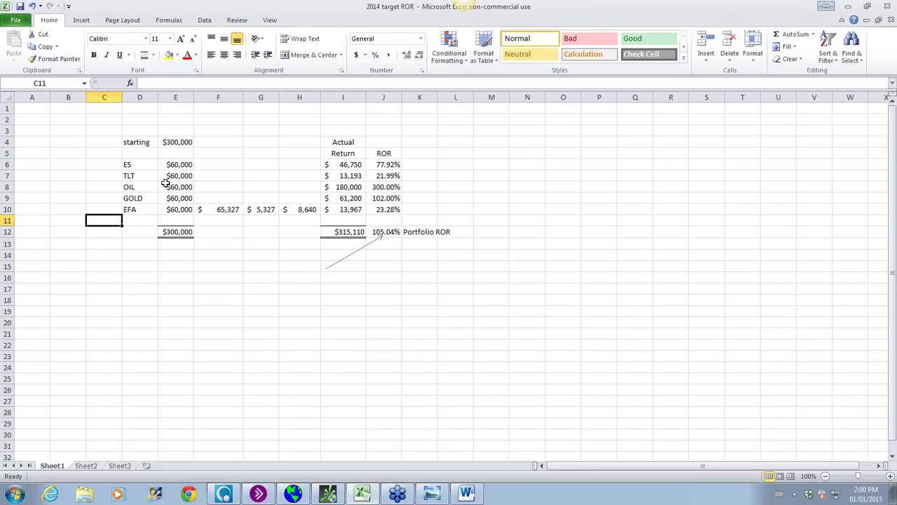
pyautogui.click(145, 164)
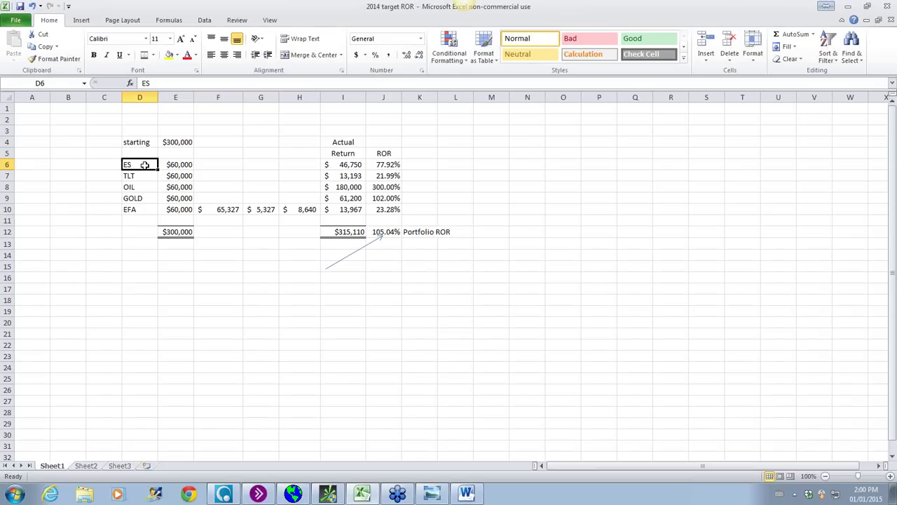
pyautogui.click(133, 210)
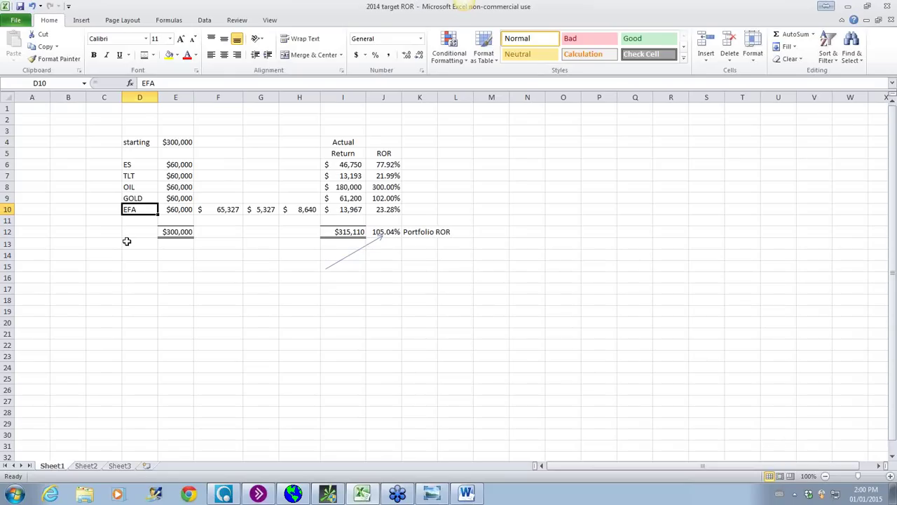
pyautogui.click(137, 164)
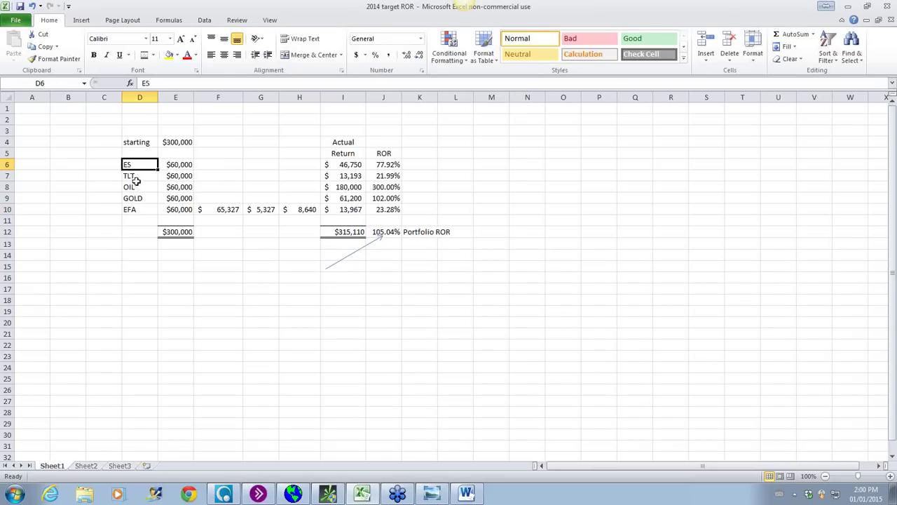
pyautogui.click(133, 177)
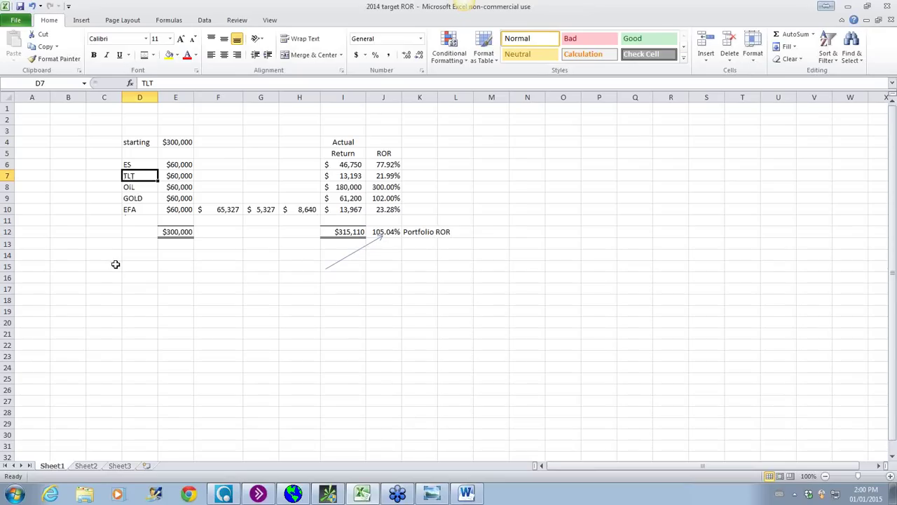
pyautogui.click(132, 188)
pyautogui.click(133, 200)
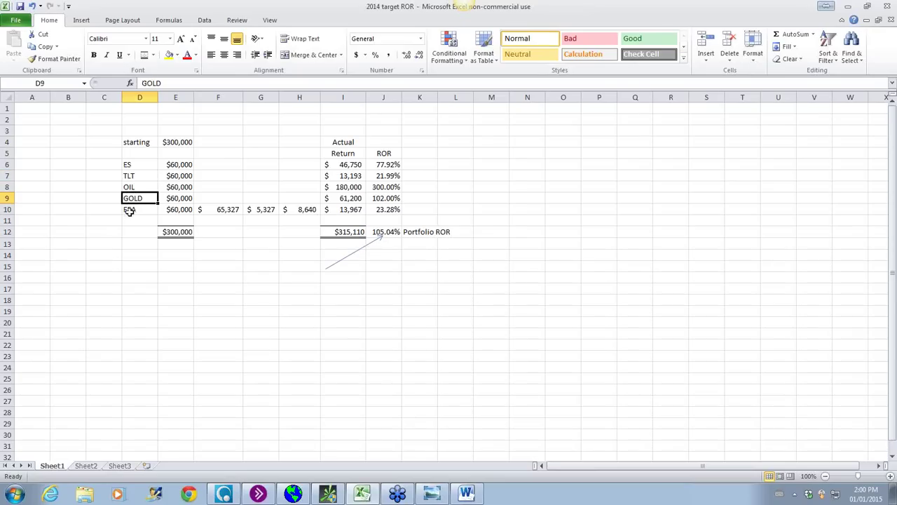
pyautogui.click(129, 209)
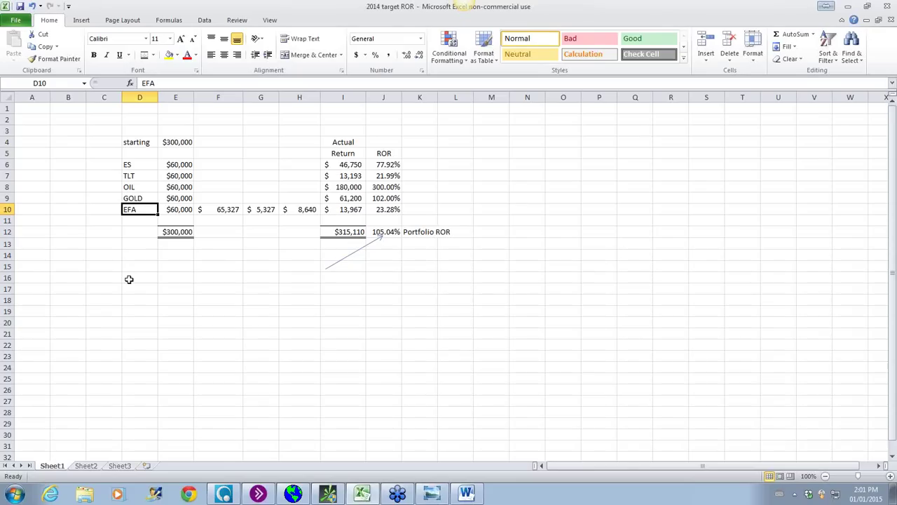
# Examine the capital allocations in E6:E10 and compare them with the starting capital in E4
pyautogui.click(177, 165)
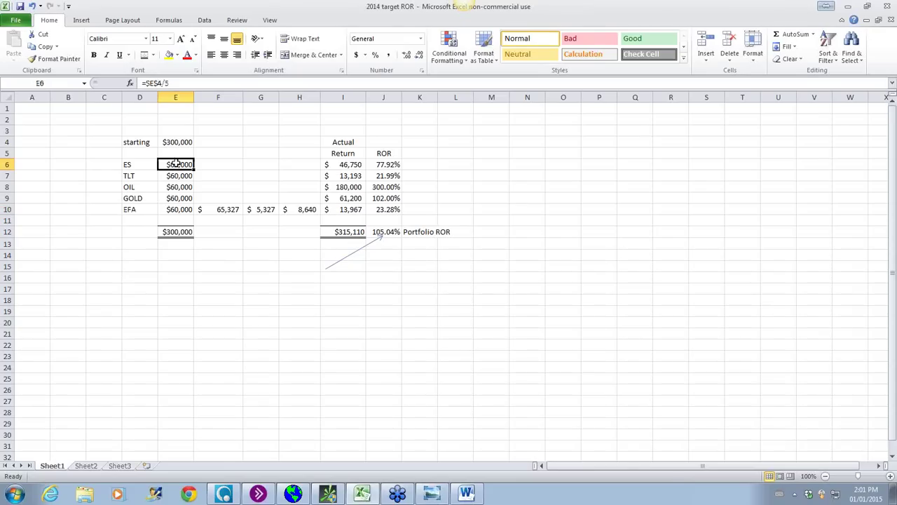
pyautogui.moveTo(177, 164); pyautogui.dragTo(177, 209)
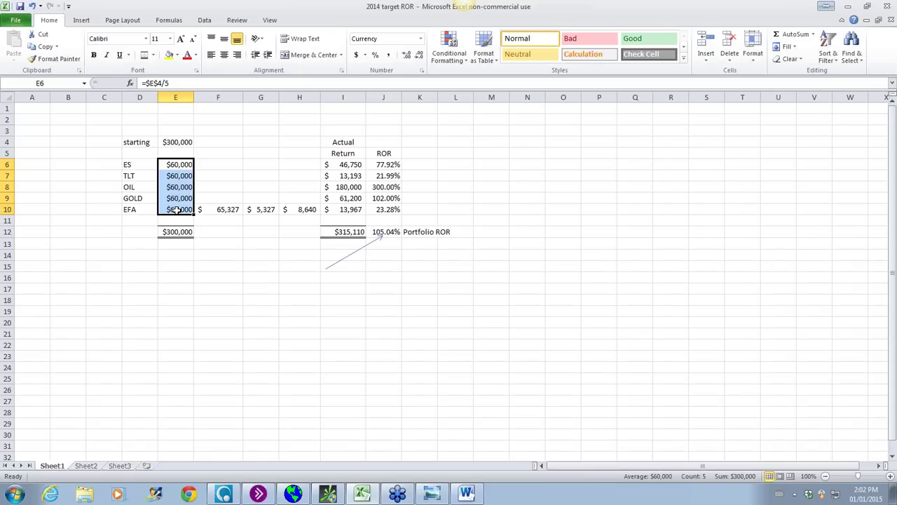
pyautogui.click(196, 263)
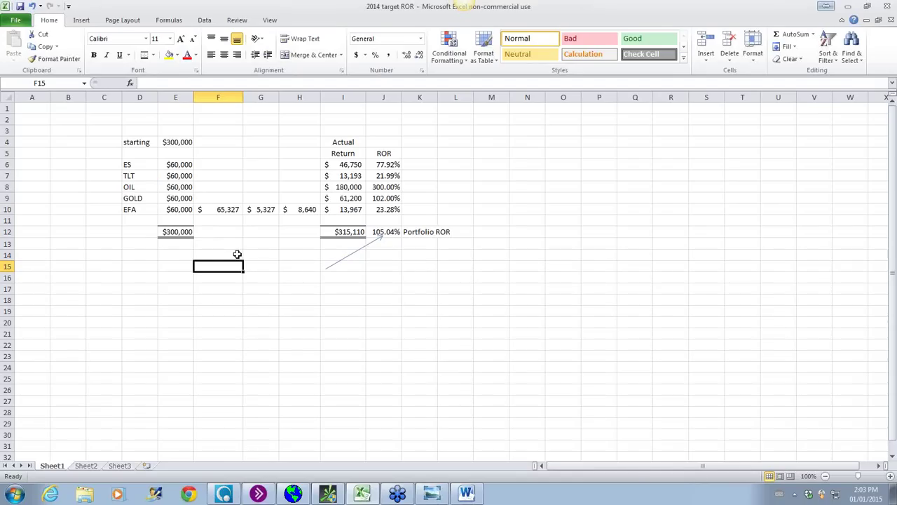
pyautogui.click(172, 143)
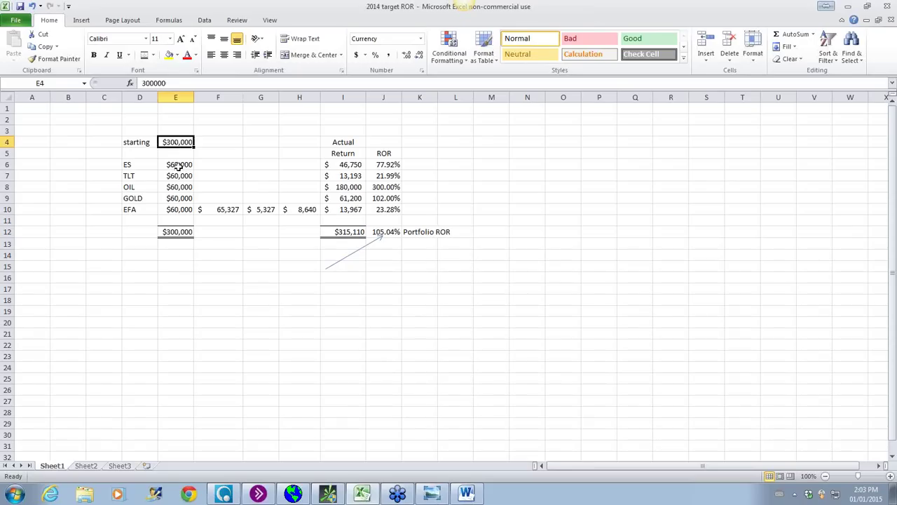
# Switch to Sierra Chart to view the weekly EFA chart, and return to the Excel workbook
pyautogui.click(294, 279)
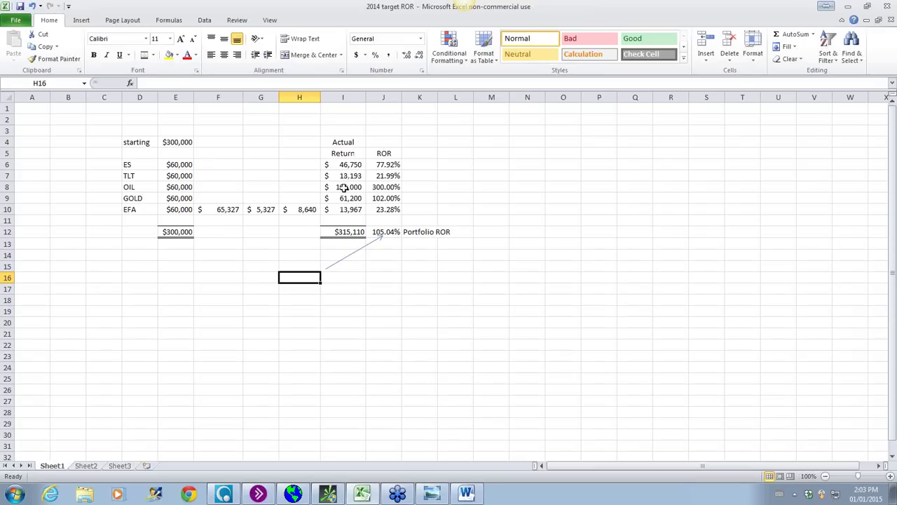
pyautogui.click(291, 245)
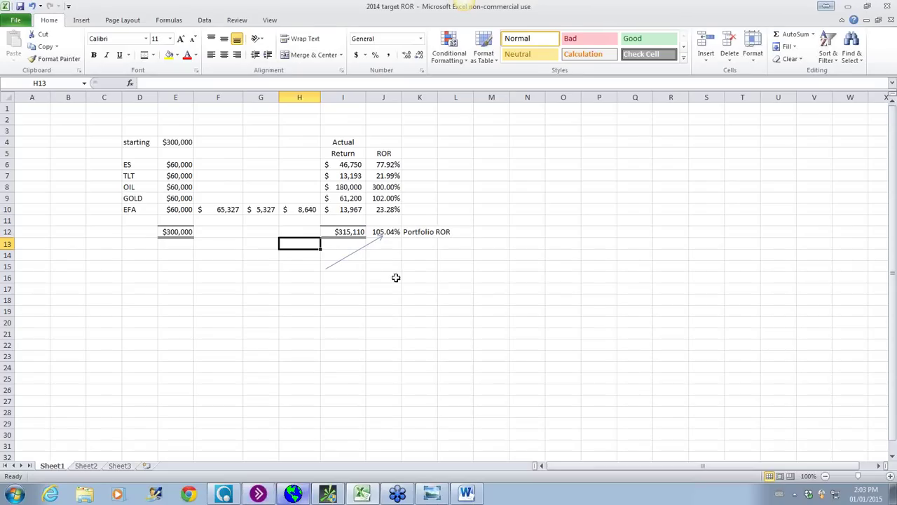
pyautogui.click(294, 494)
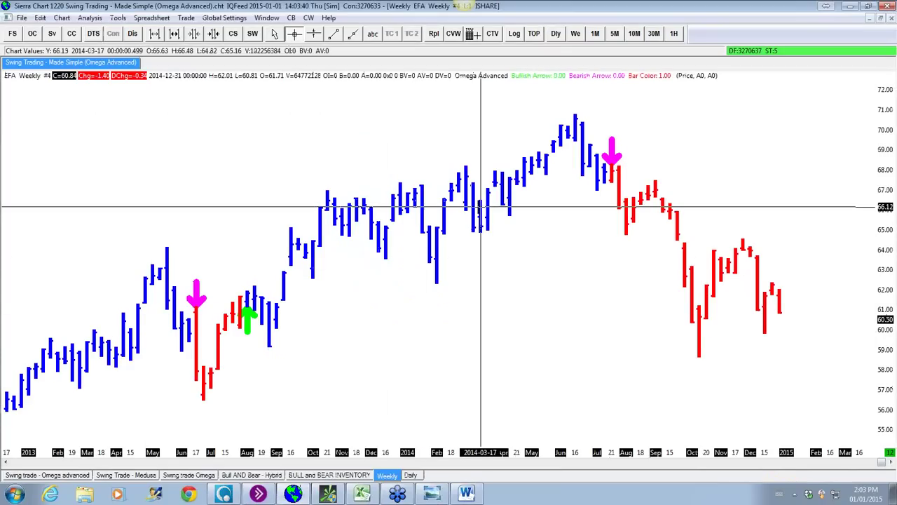
pyautogui.click(849, 7)
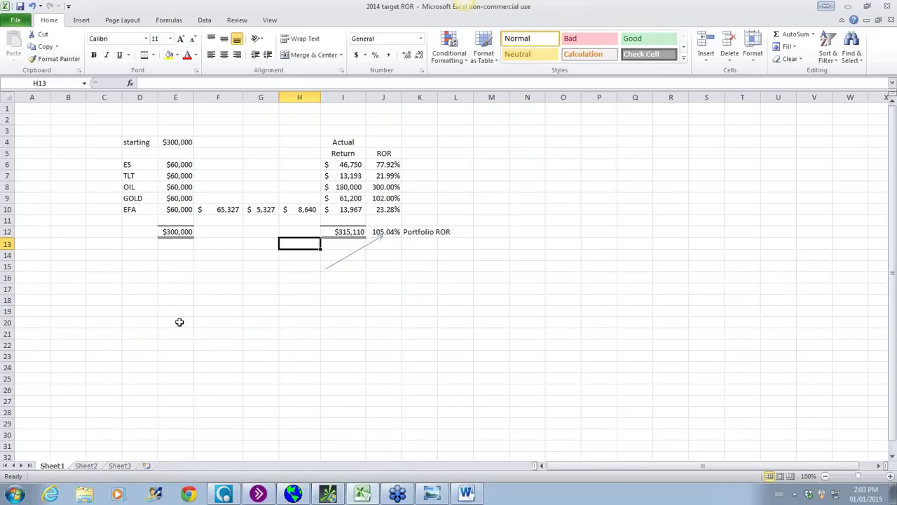
# Examine the allocation and actual return for ES and TLT, including the ES rate of return
pyautogui.click(179, 165)
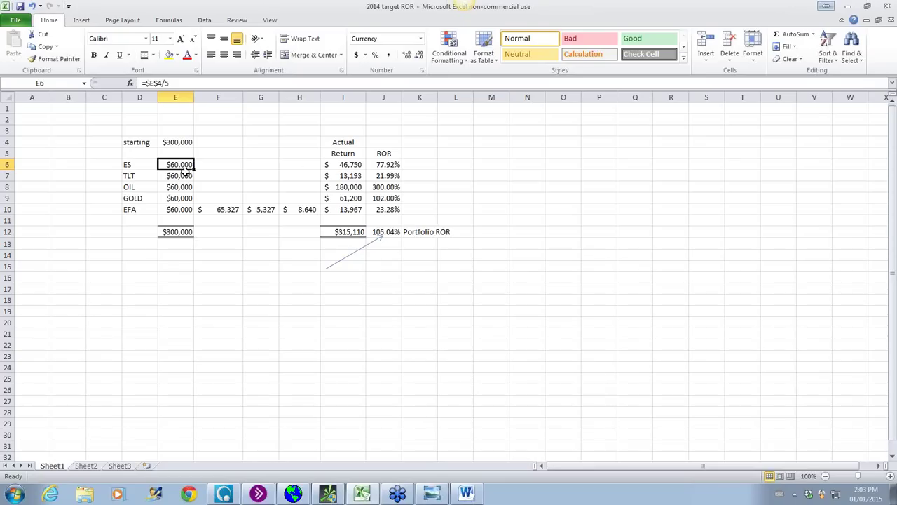
pyautogui.click(336, 166)
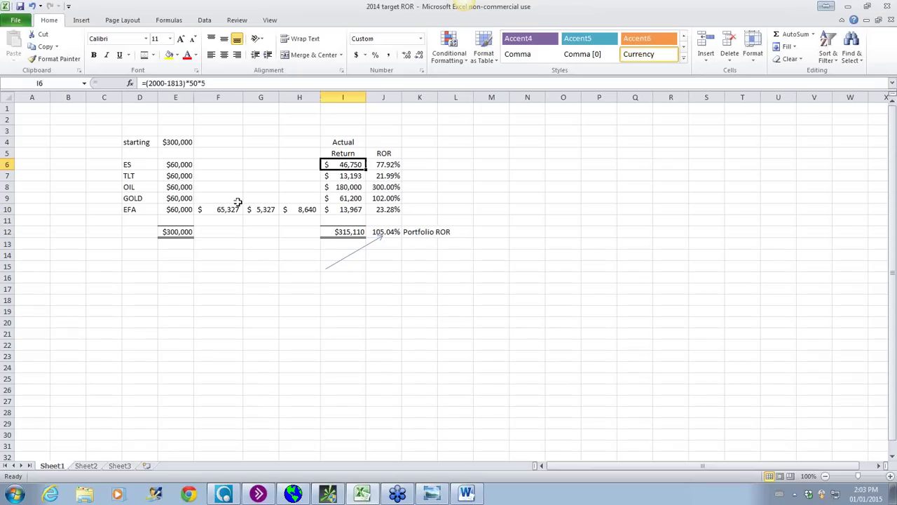
pyautogui.click(379, 164)
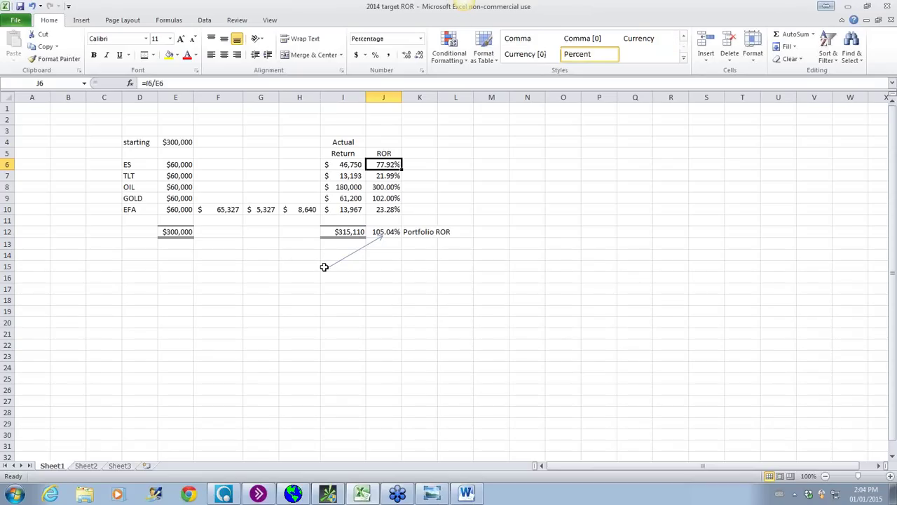
pyautogui.click(178, 175)
pyautogui.click(340, 176)
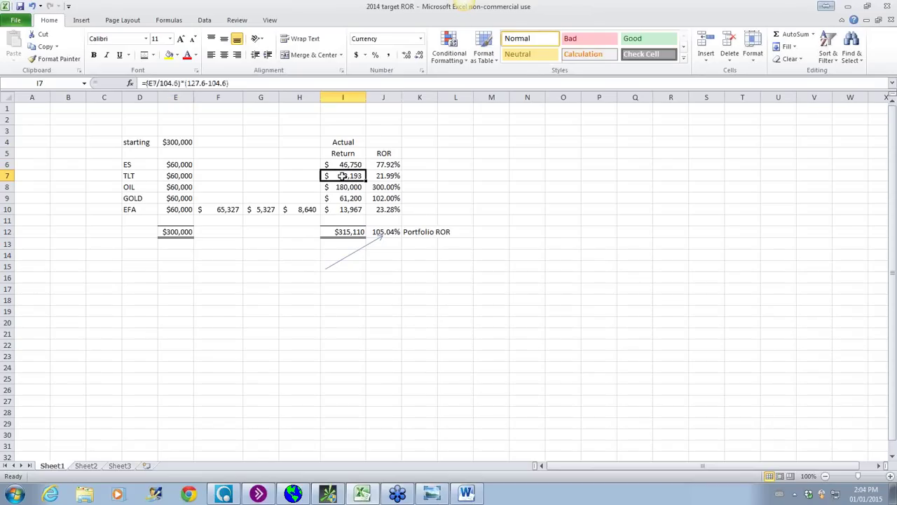
# Examine the actual return formulas for OIL and GOLD in I8 and I9
pyautogui.click(176, 196)
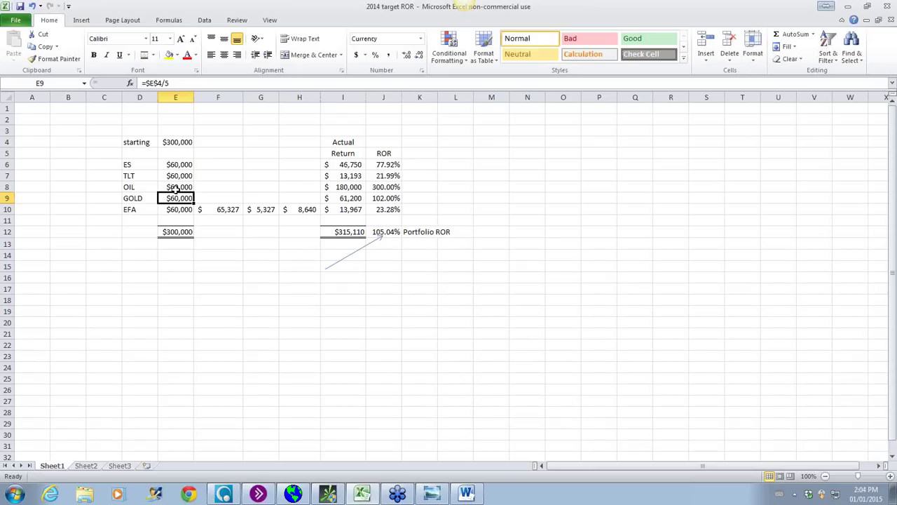
pyautogui.click(347, 188)
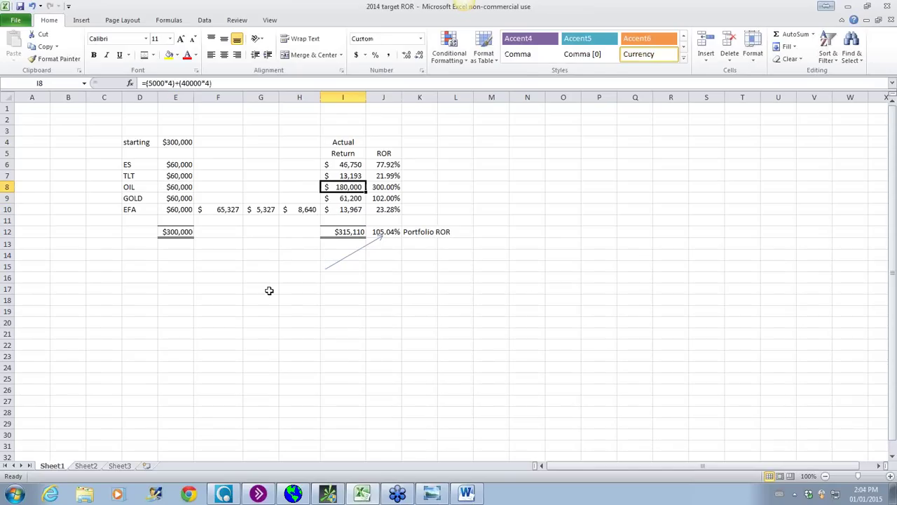
pyautogui.click(133, 197)
pyautogui.click(353, 198)
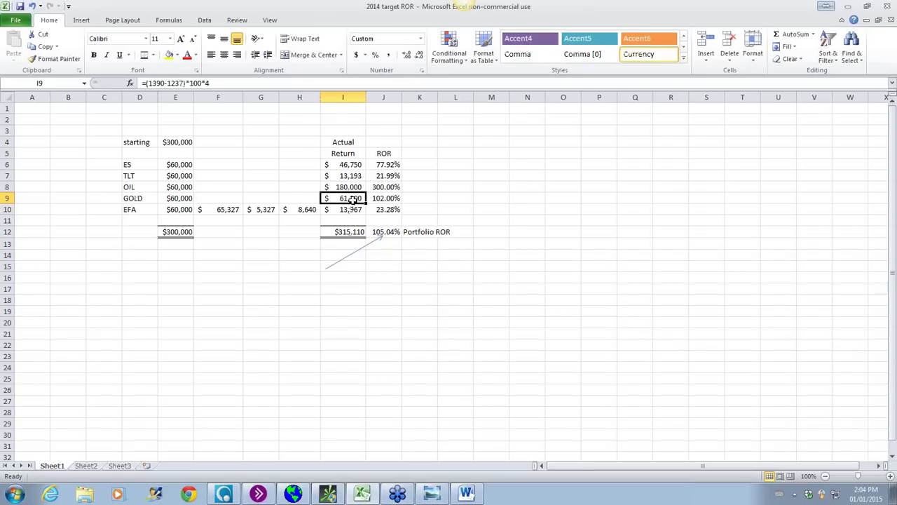
# Review the portfolio ROR in J12, the GOLD and EFA actual returns, and the total actual return in I12
pyautogui.click(386, 233)
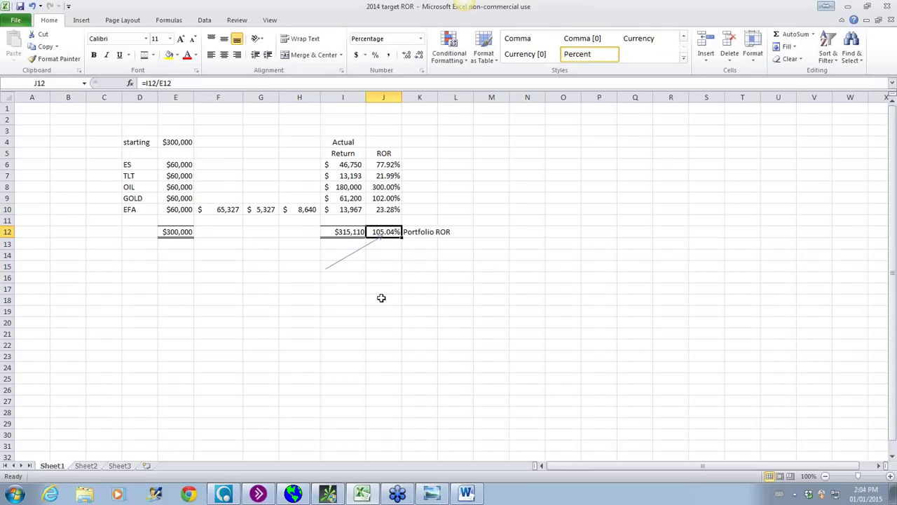
pyautogui.click(350, 199)
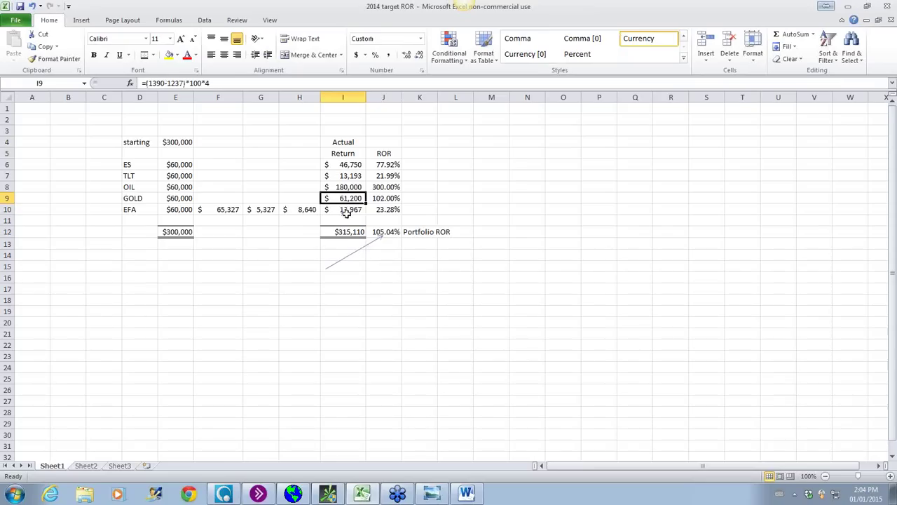
pyautogui.click(344, 210)
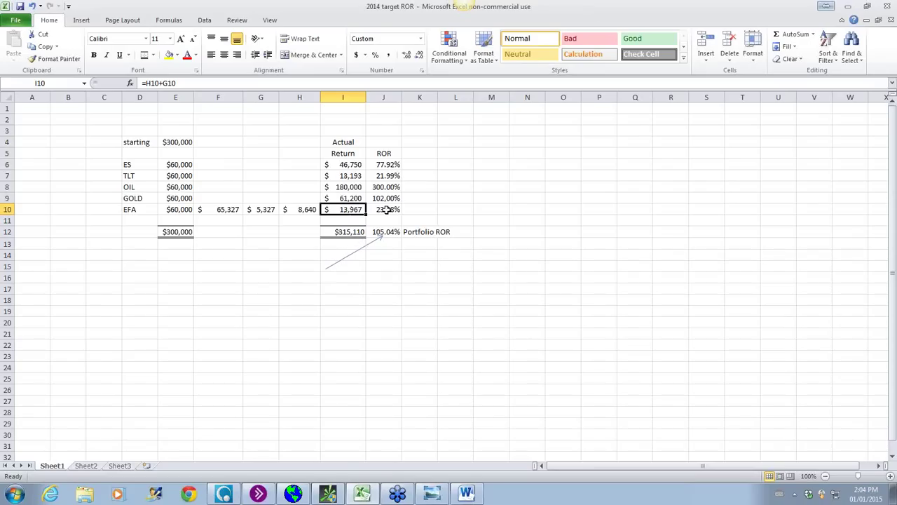
pyautogui.click(340, 233)
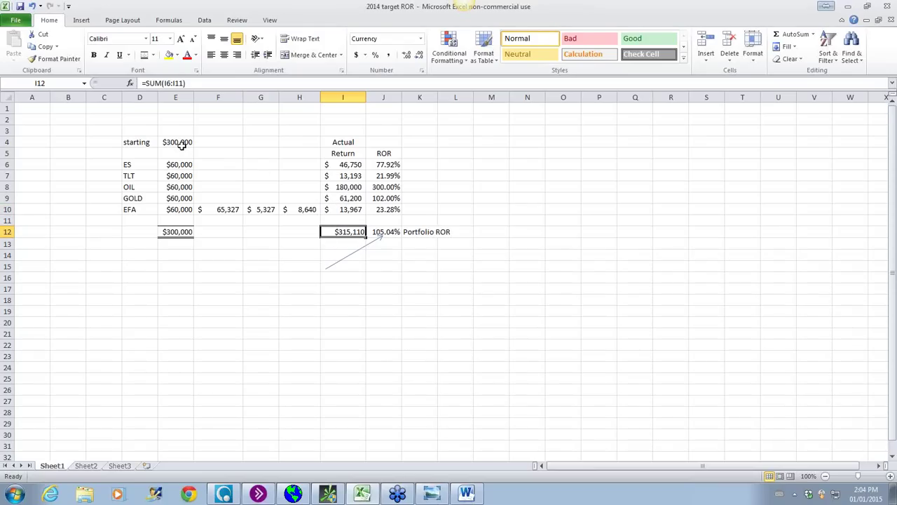
# Calculate the ending portfolio value in I16 by adding the total actual return and the starting capital with =I12+E4
pyautogui.click(183, 146)
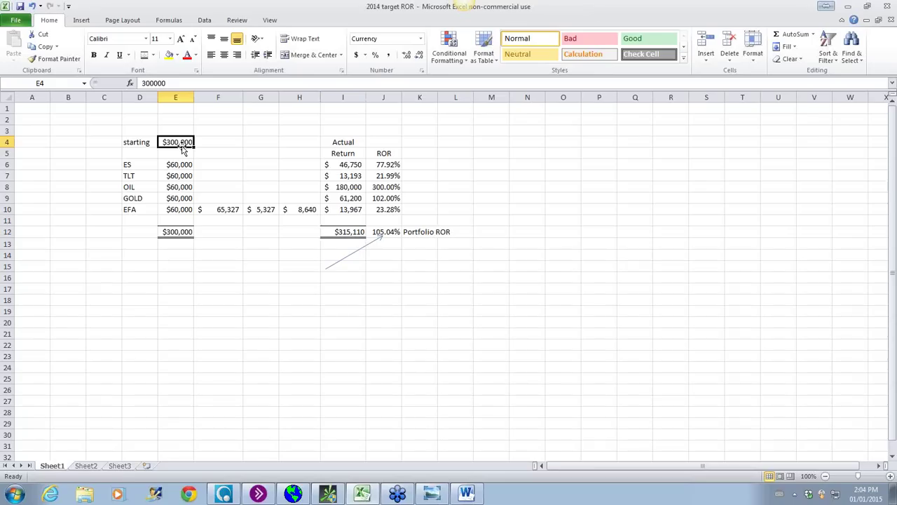
pyautogui.click(345, 232)
pyautogui.click(346, 279)
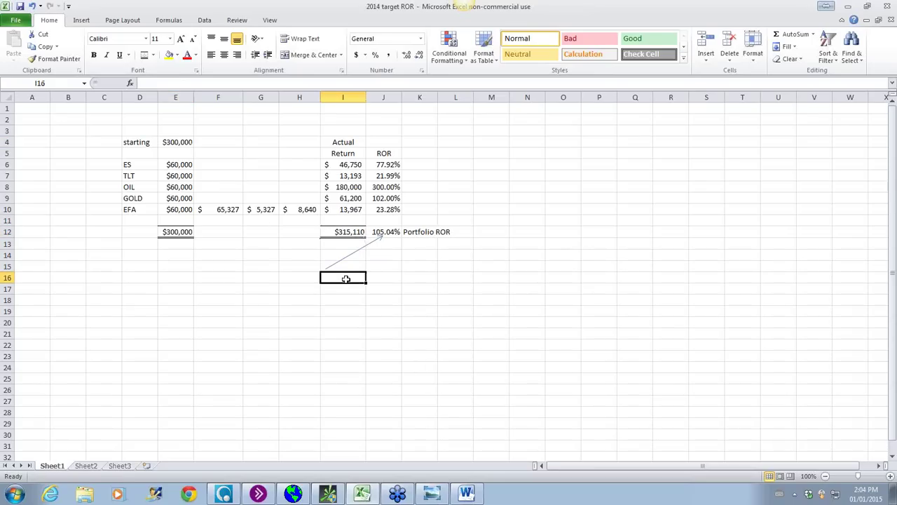
pyautogui.write('=')
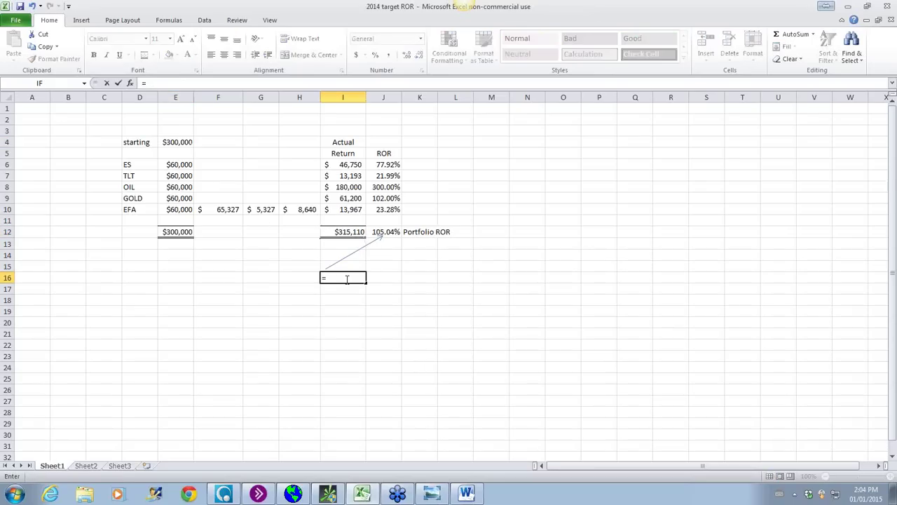
pyautogui.click(329, 230)
pyautogui.write('+')
pyautogui.click(186, 142)
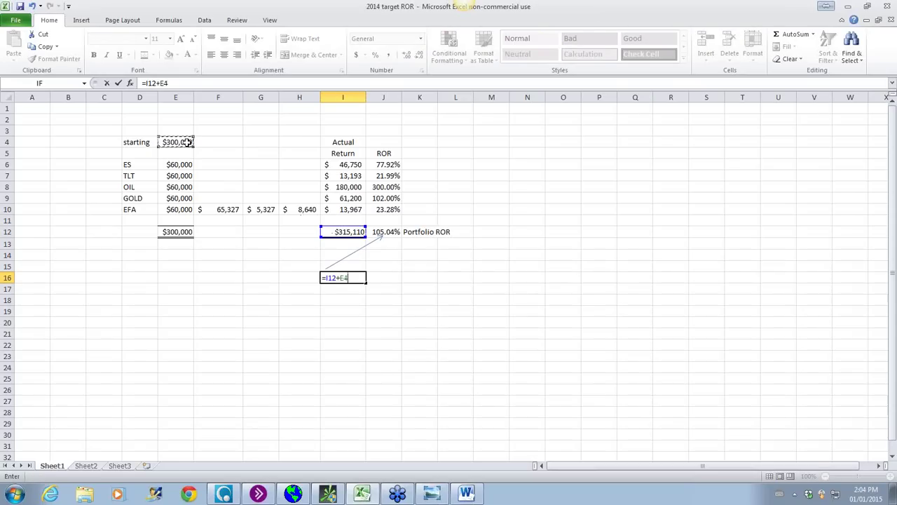
pyautogui.click(118, 82)
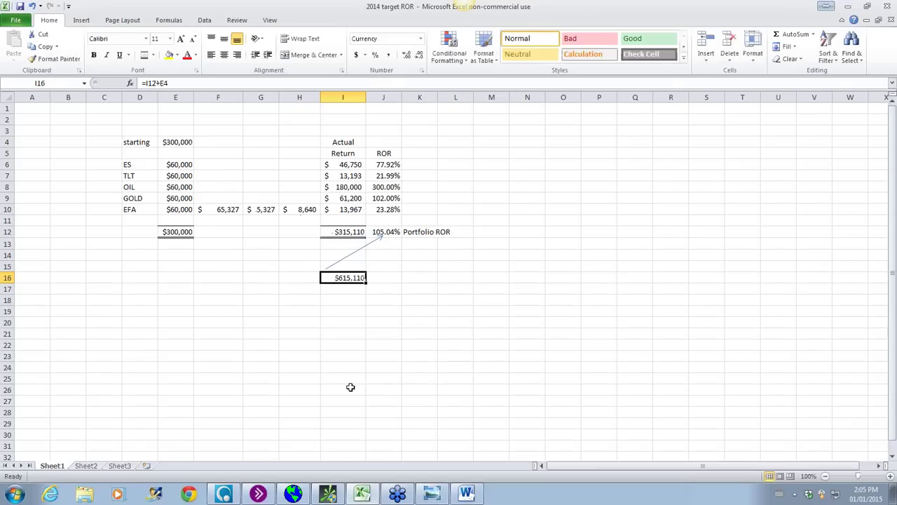
# Review the portfolio ROR in J12, and switch to Windows Photo Viewer to show the banner1 image before returning to Excel
pyautogui.click(390, 231)
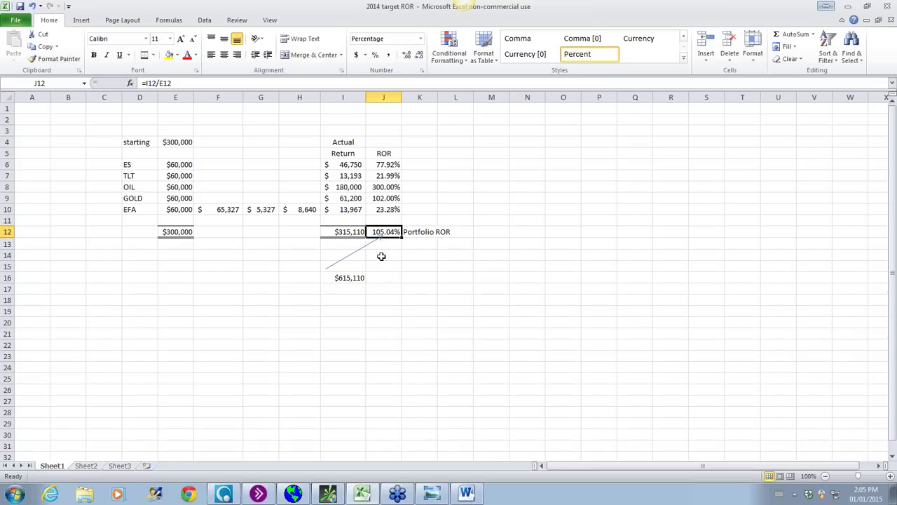
pyautogui.click(432, 493)
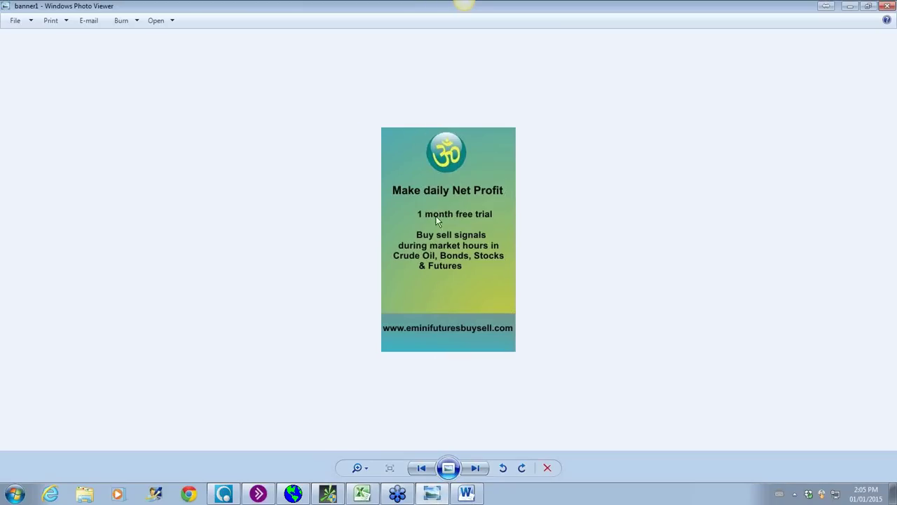
pyautogui.click(846, 10)
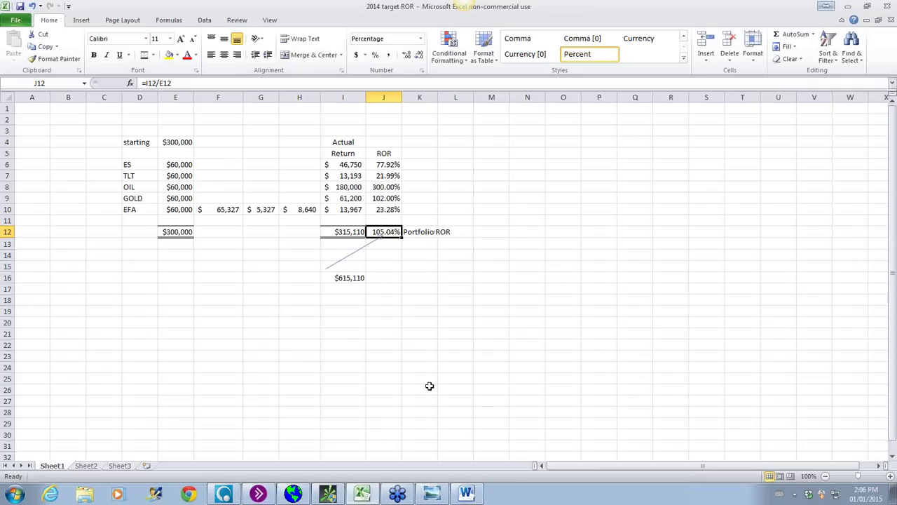
# Check the OIL actual return in I8, and examine the present value, periods and interest rate for the future value calculation on Sheet2
pyautogui.click(326, 188)
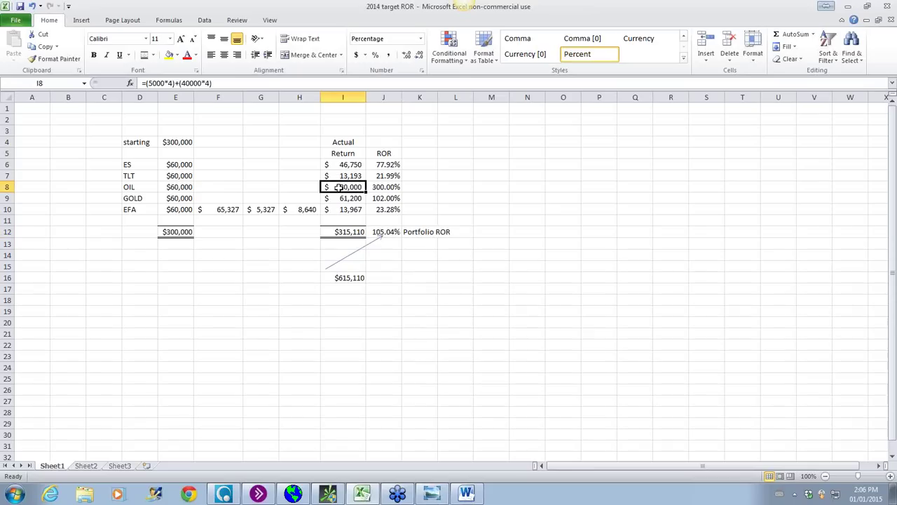
pyautogui.click(390, 302)
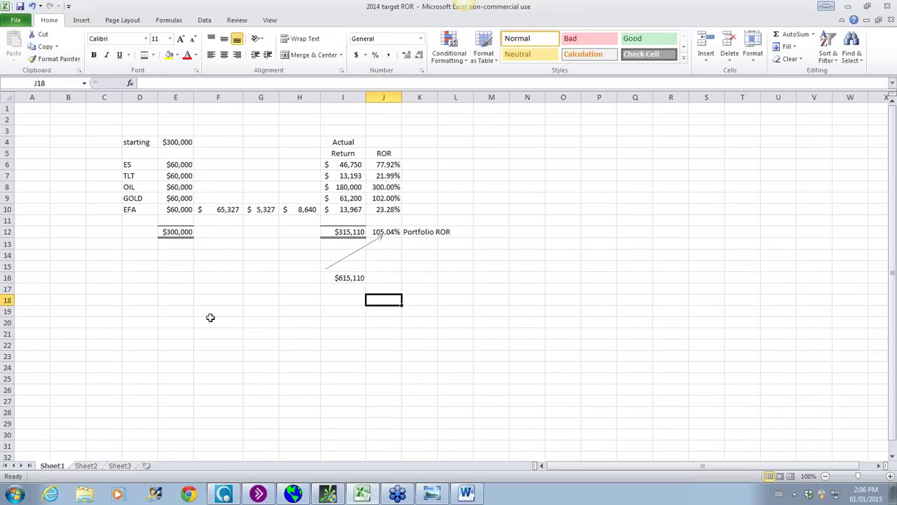
pyautogui.click(85, 466)
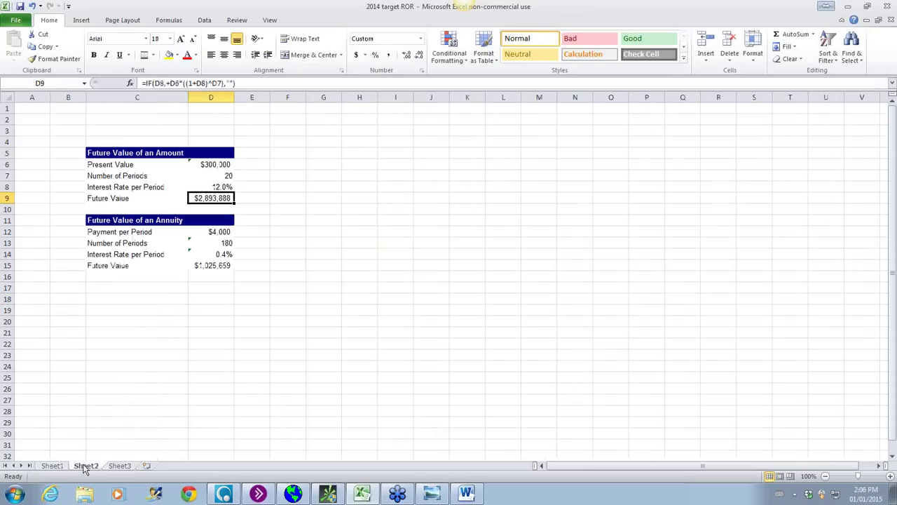
pyautogui.click(203, 165)
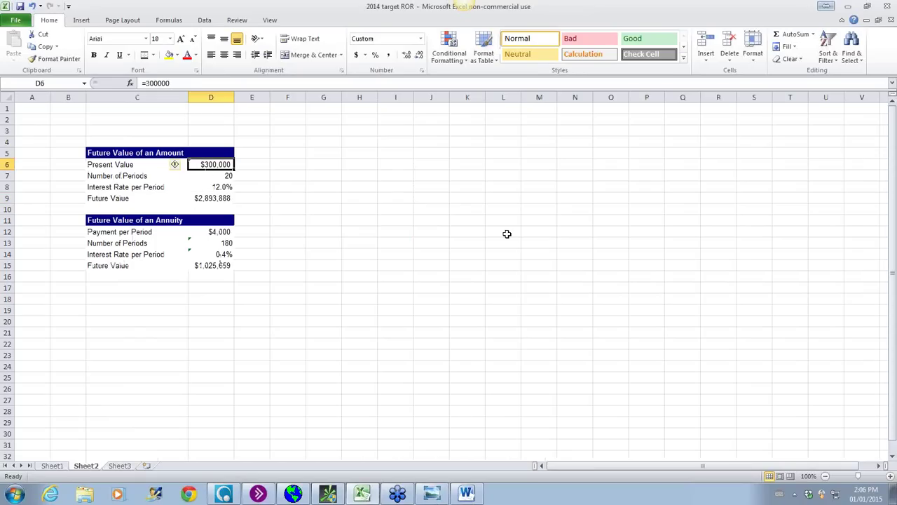
pyautogui.click(204, 176)
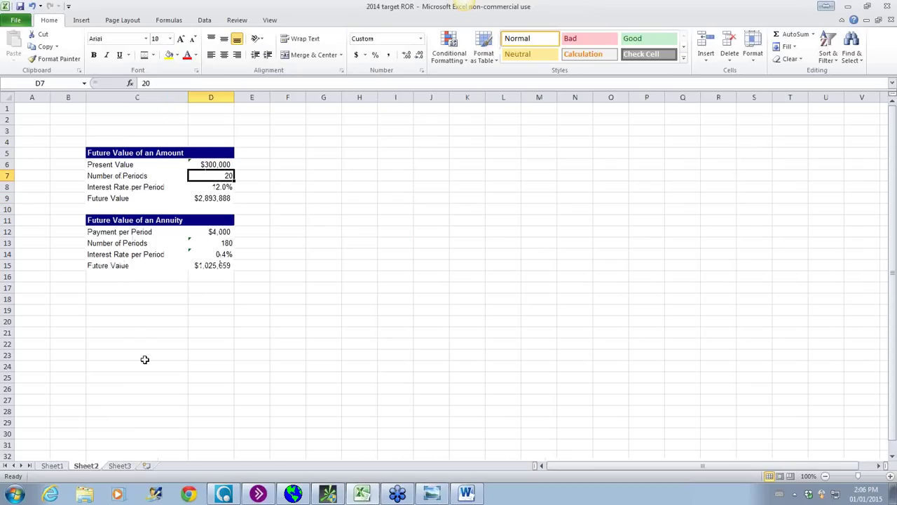
pyautogui.click(201, 186)
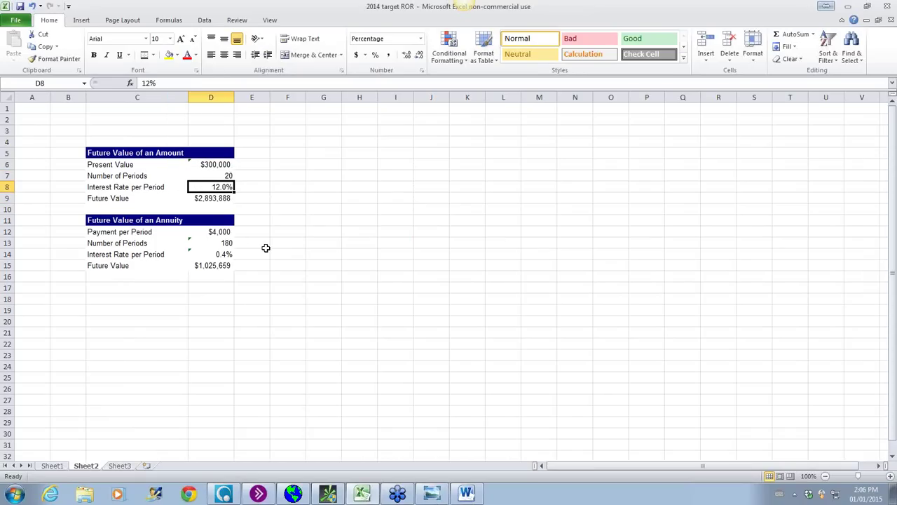
# Compare the portfolio ROR on Sheet1 with the inputs and result of the Future Value of an Amount table on Sheet2
pyautogui.click(56, 466)
pyautogui.click(381, 234)
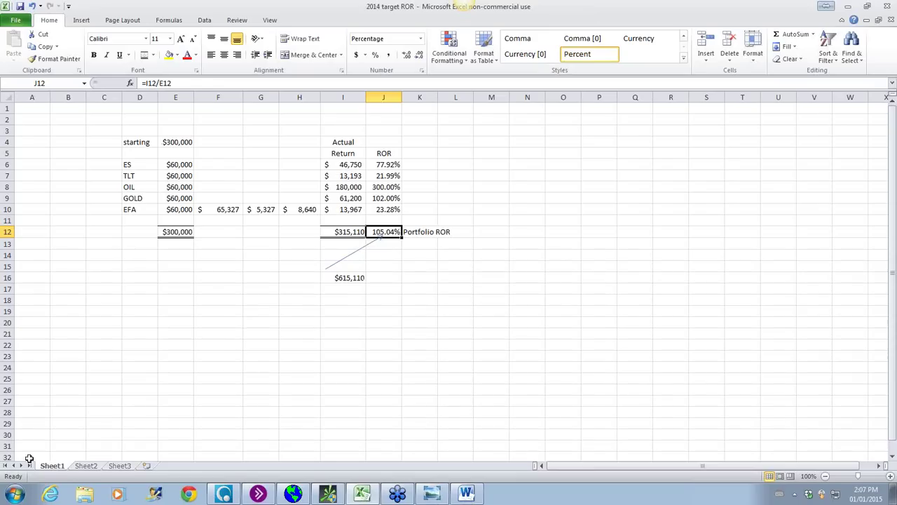
pyautogui.click(86, 466)
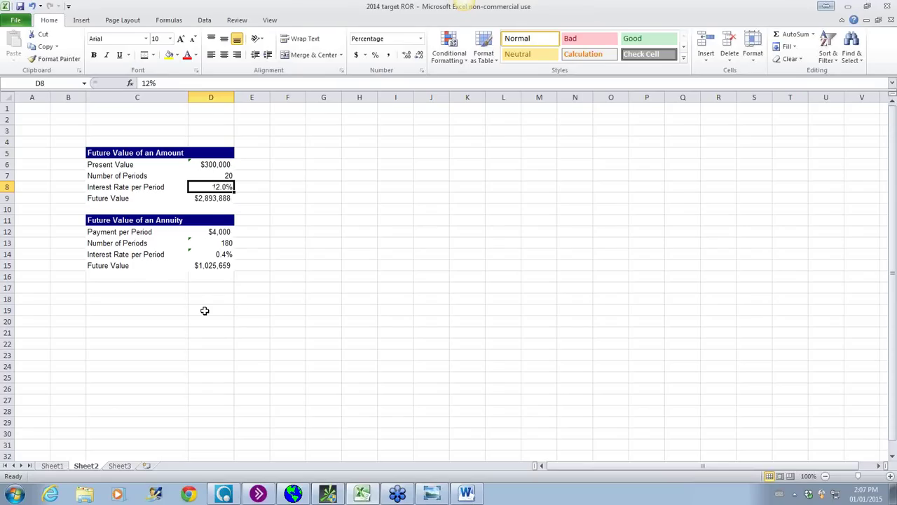
pyautogui.click(192, 162)
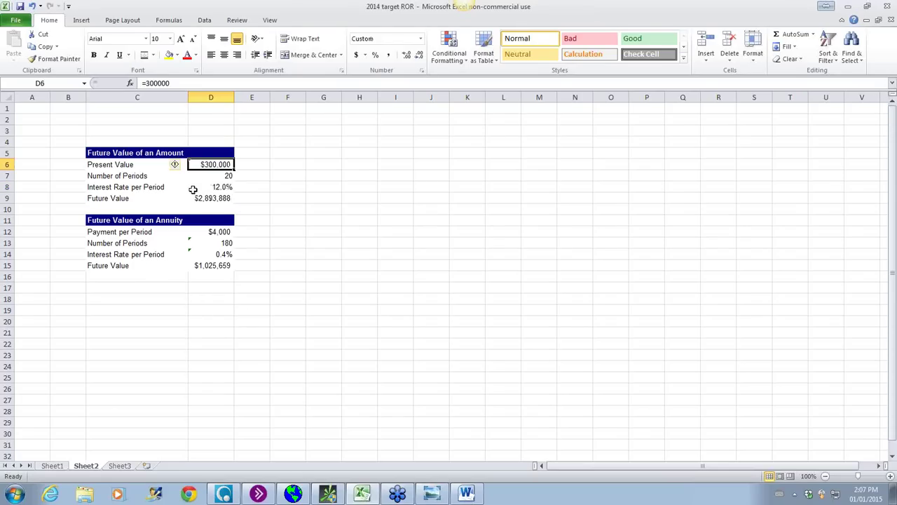
pyautogui.click(213, 176)
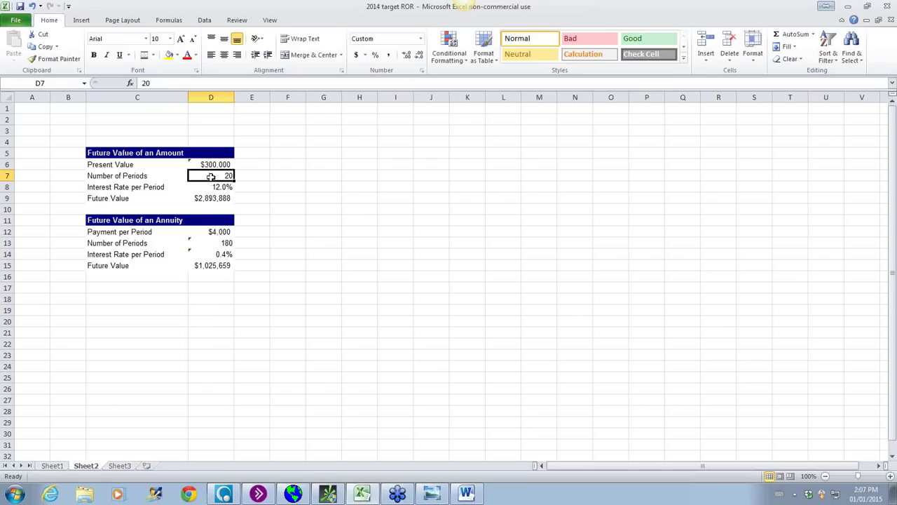
pyautogui.click(213, 187)
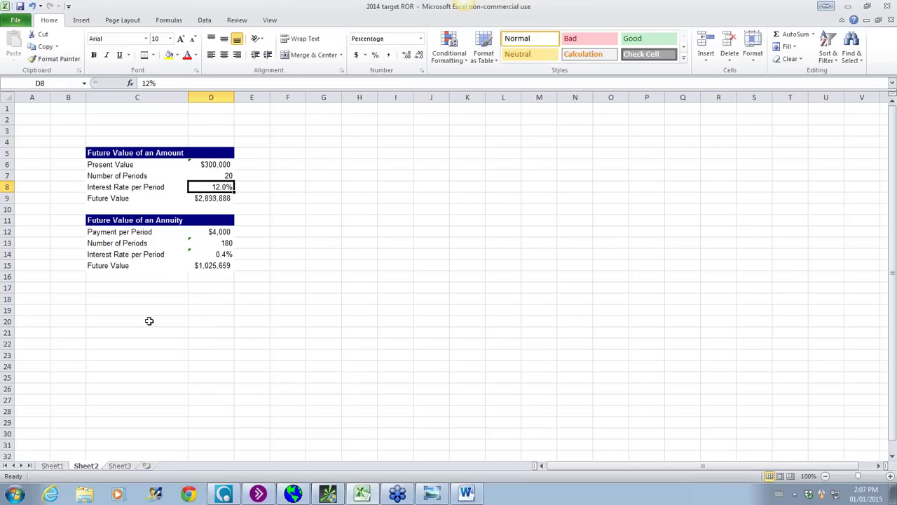
pyautogui.click(214, 198)
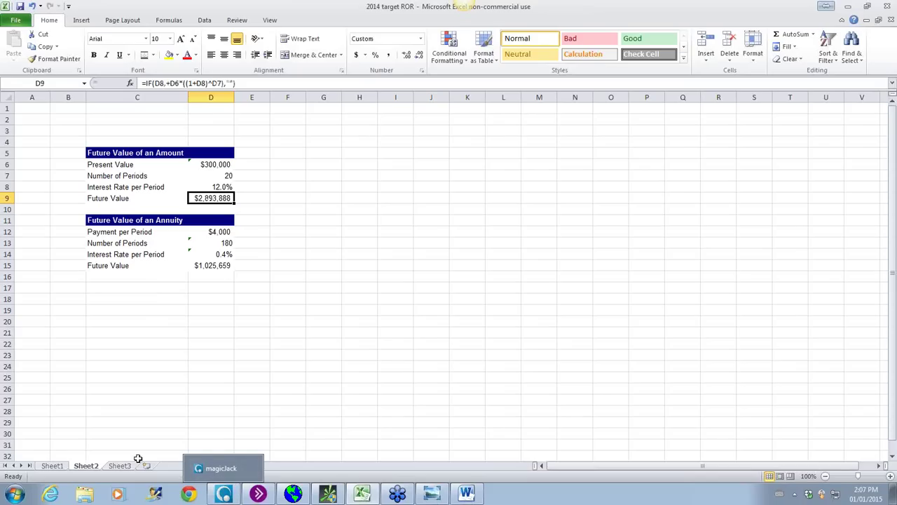
# Review the starting capital on Sheet1 against the present value, interest rate and future value in Sheet2's Future Value of an Amount table
pyautogui.click(56, 467)
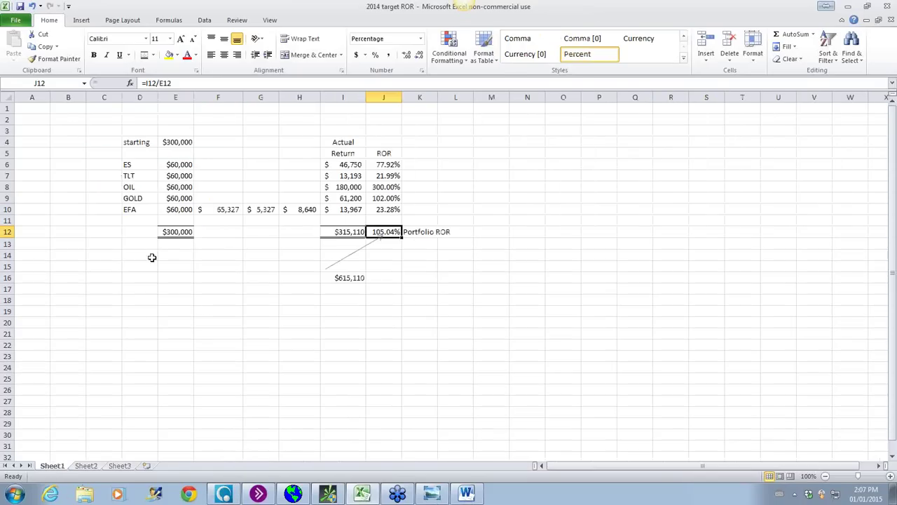
pyautogui.click(161, 143)
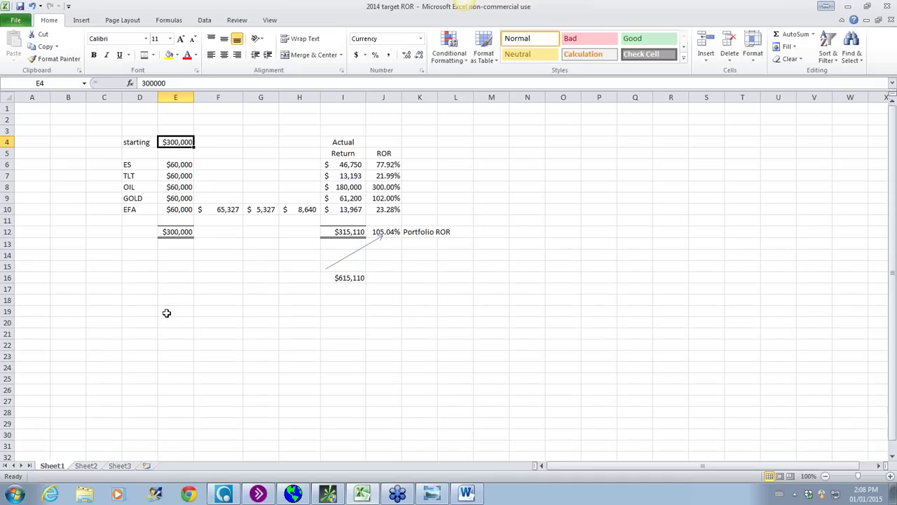
pyautogui.click(93, 467)
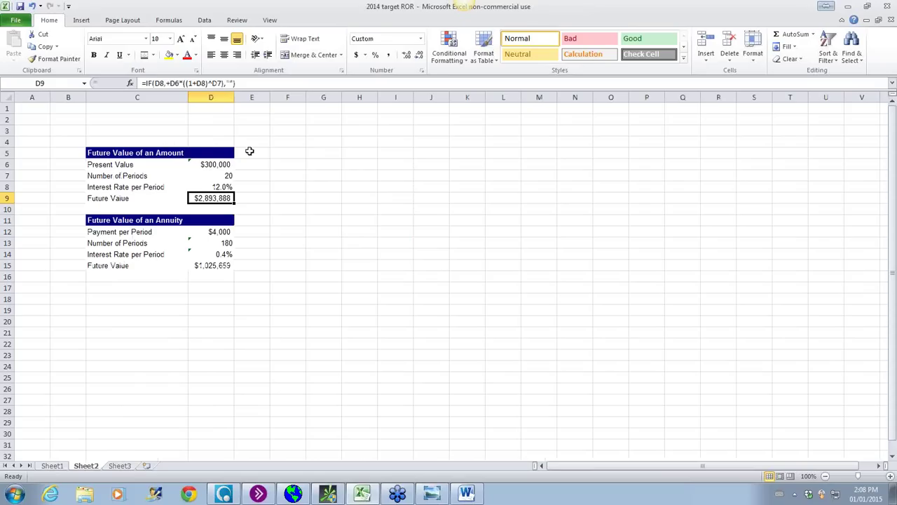
pyautogui.click(204, 164)
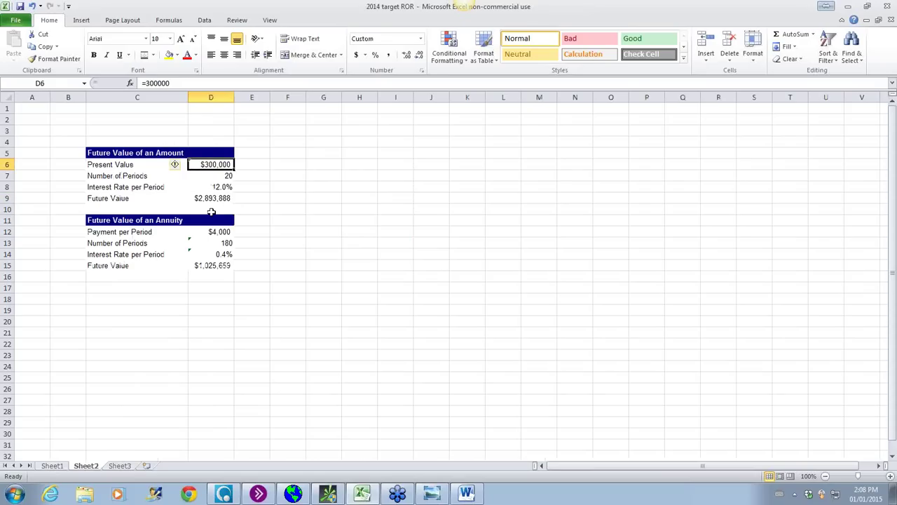
pyautogui.click(215, 185)
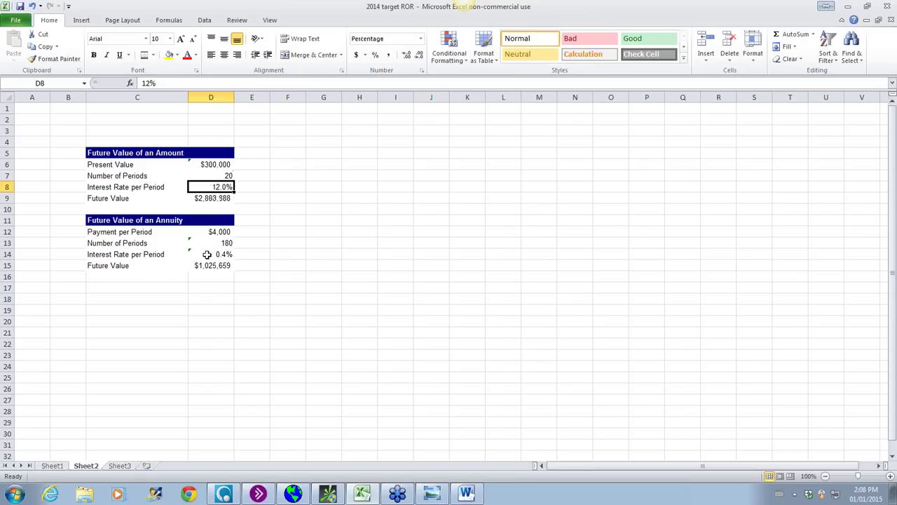
pyautogui.click(213, 199)
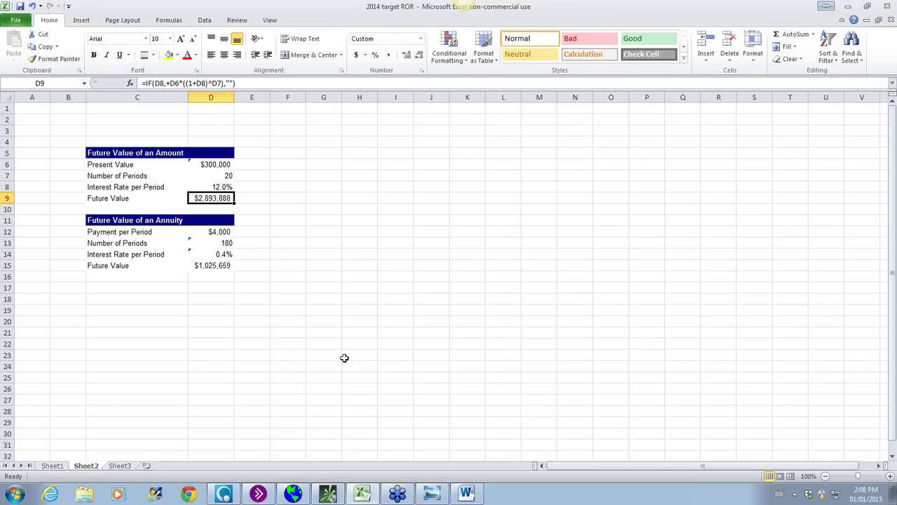
# Set the interest rate per period in D8 to 5% and check the future value in D9
pyautogui.click(205, 187)
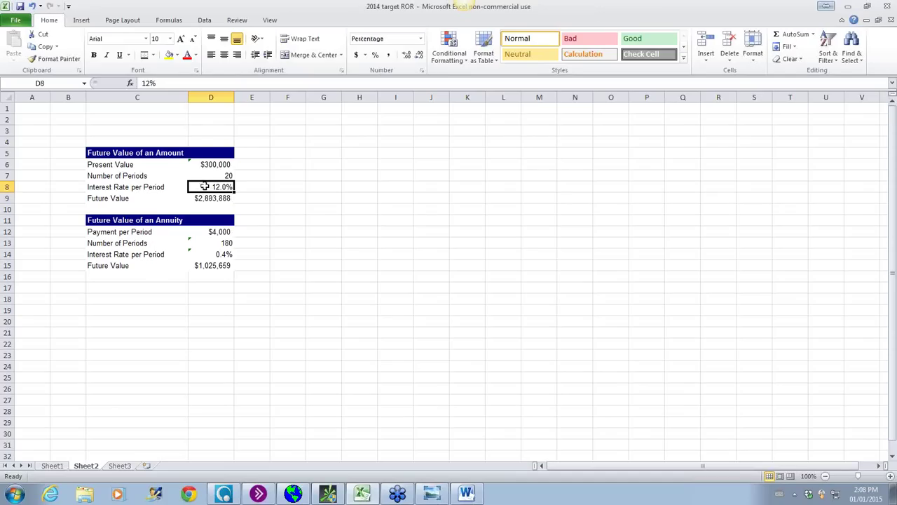
pyautogui.click(142, 83)
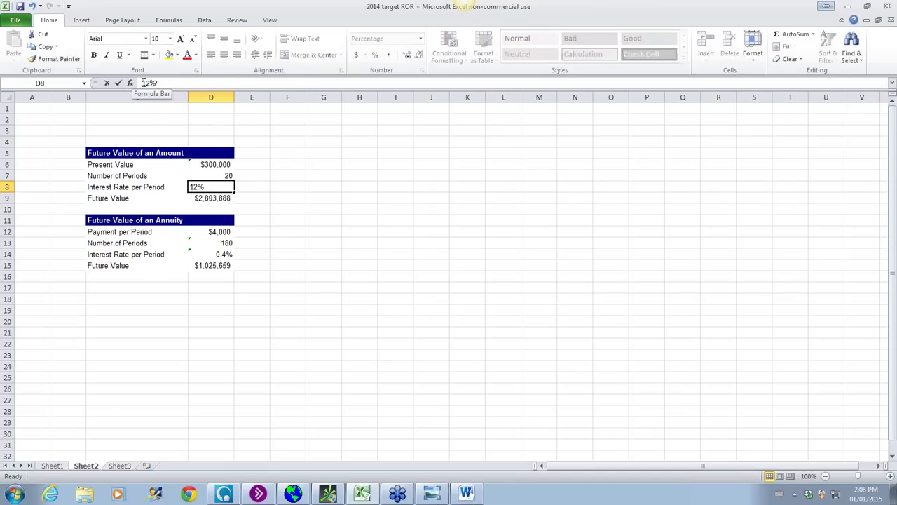
pyautogui.press('Delete')
pyautogui.press('Delete')
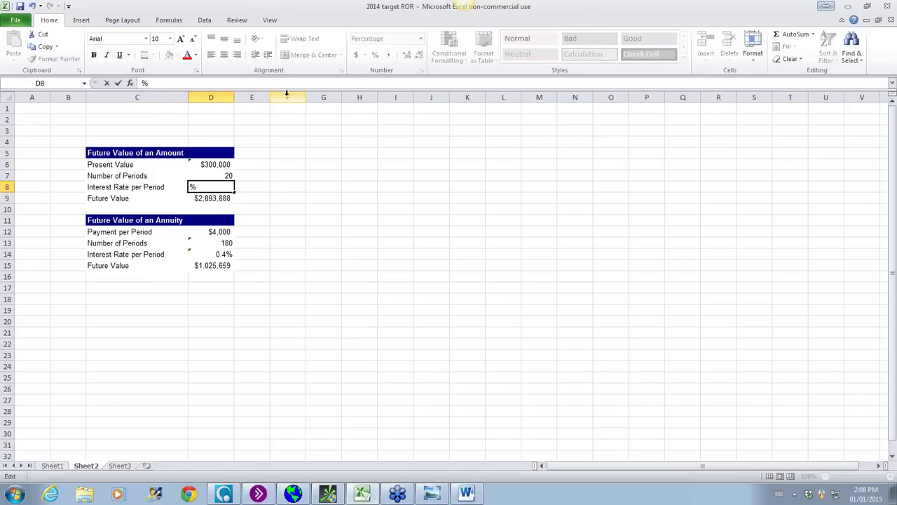
pyautogui.write('4')
pyautogui.press('BackSpace')
pyautogui.write('5')
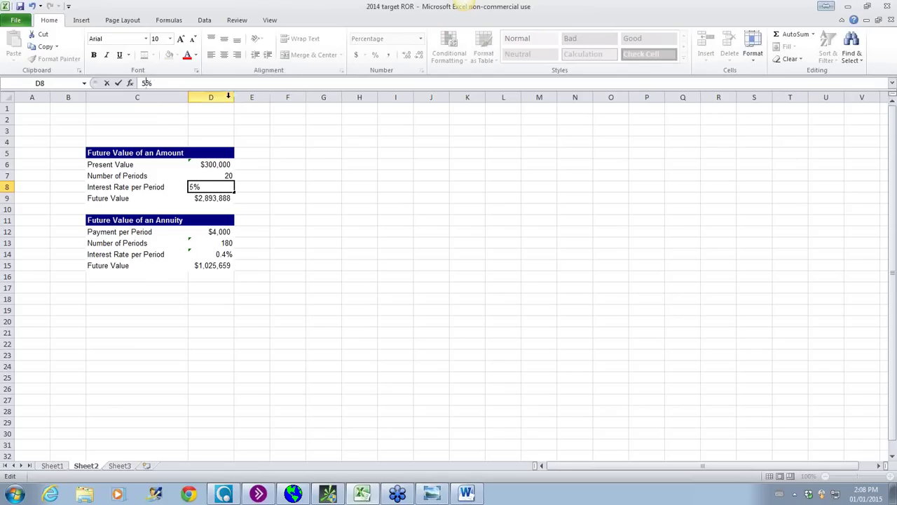
pyautogui.click(118, 83)
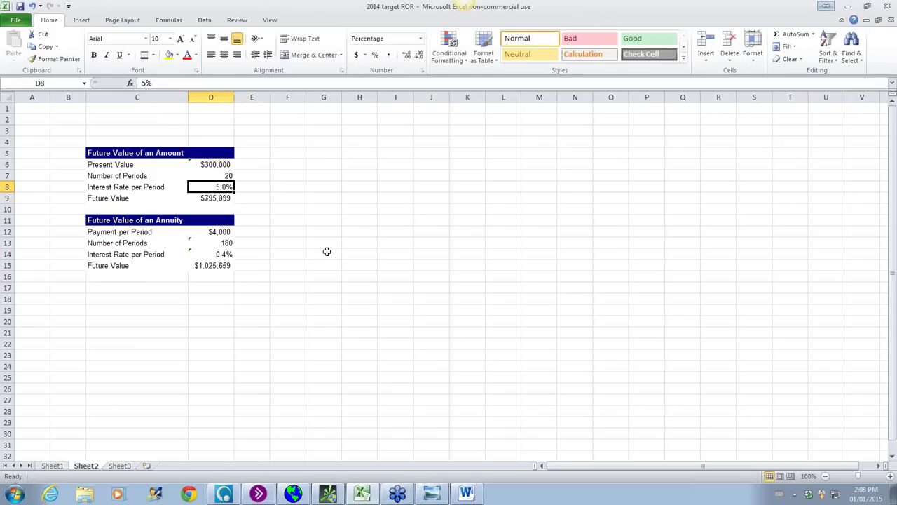
pyautogui.click(213, 198)
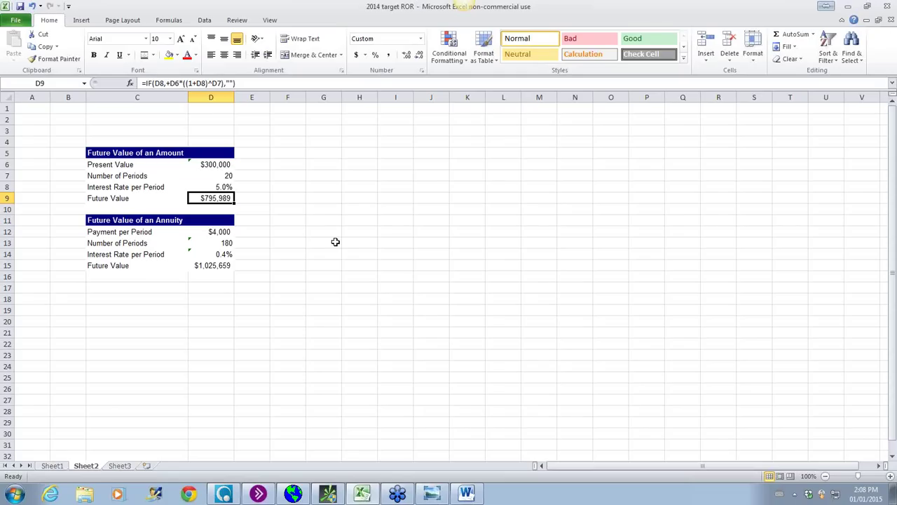
# Set the interest rate per period of the Future Value of an Amount table back to 12%
pyautogui.click(196, 186)
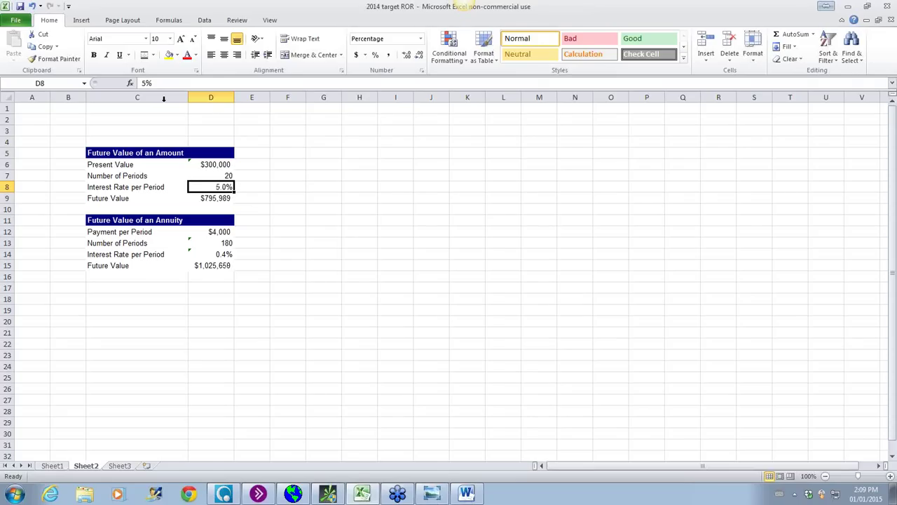
pyautogui.click(143, 83)
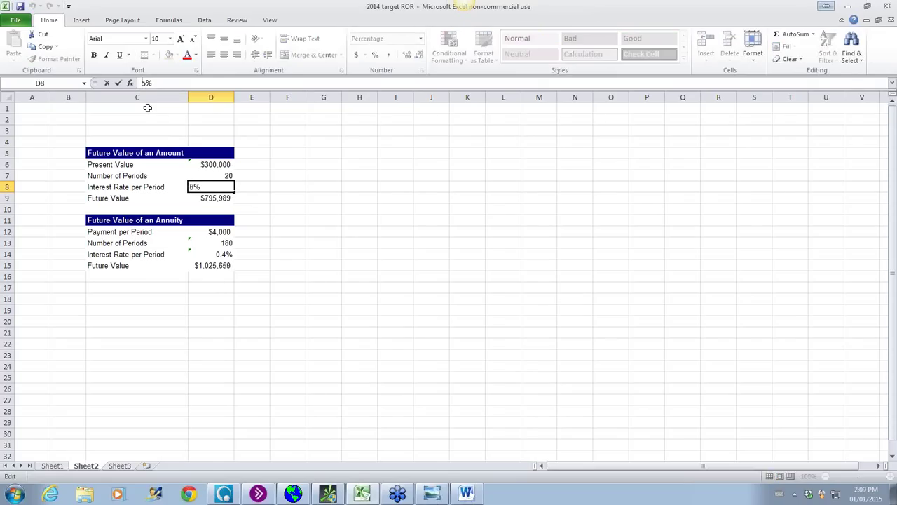
pyautogui.press('Delete')
pyautogui.write('12')
pyautogui.click(118, 83)
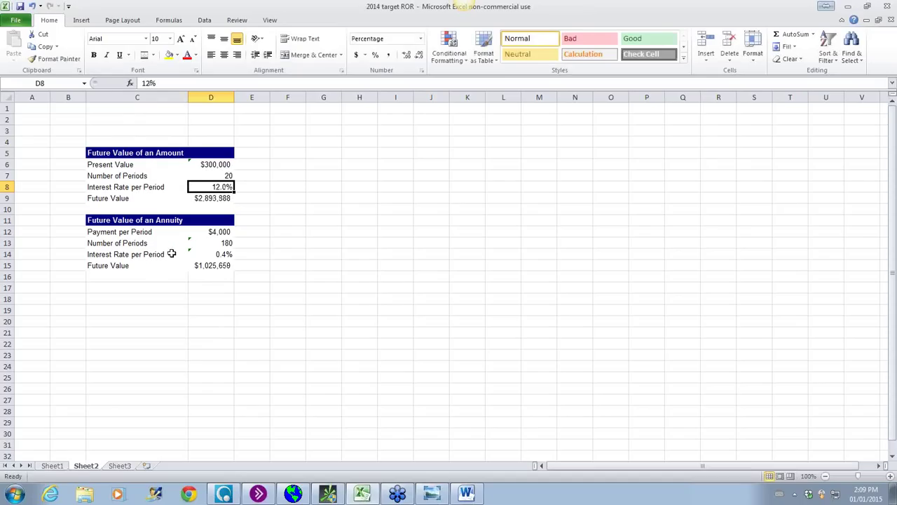
# Check the future value formula and result in D9 of Sheet2's Future Value of an Amount table
pyautogui.click(176, 356)
pyautogui.click(201, 197)
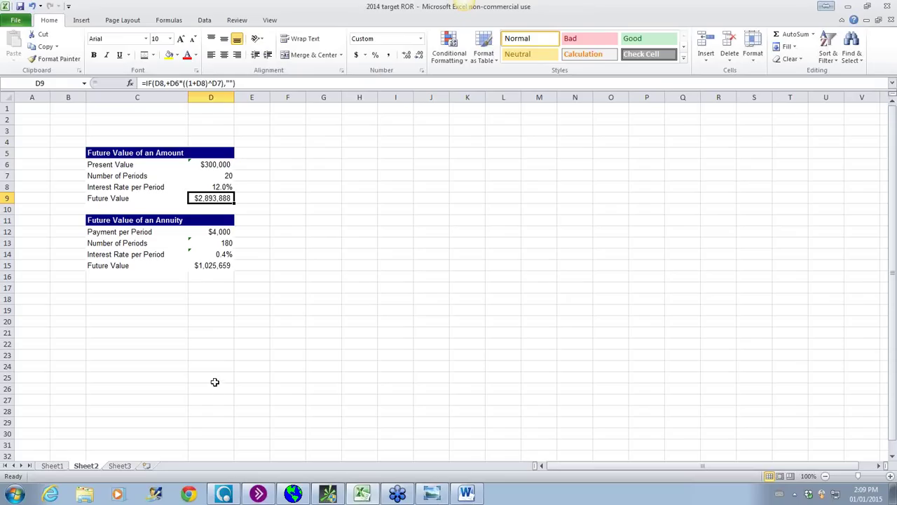
pyautogui.click(217, 333)
pyautogui.click(210, 201)
# Review the total and EFA actual returns on Sheet1 against the future value tables on Sheet2
pyautogui.click(52, 465)
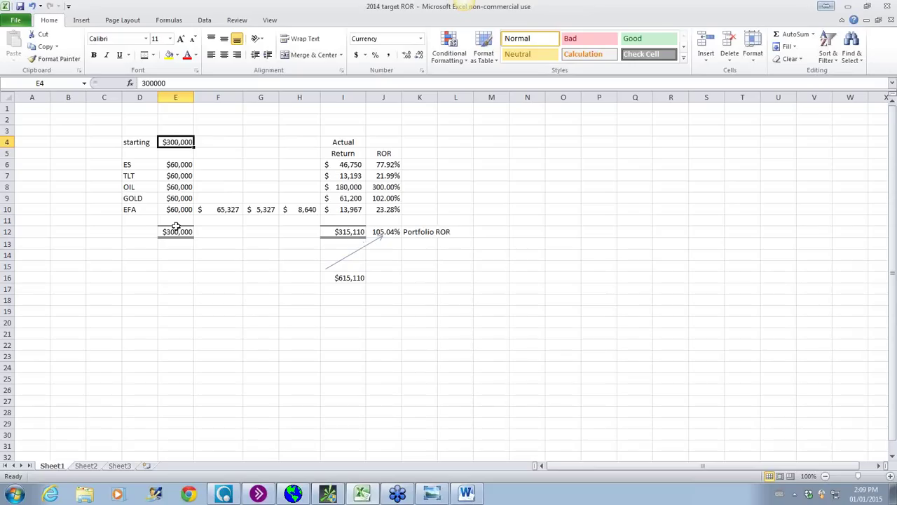
pyautogui.click(229, 310)
pyautogui.click(261, 311)
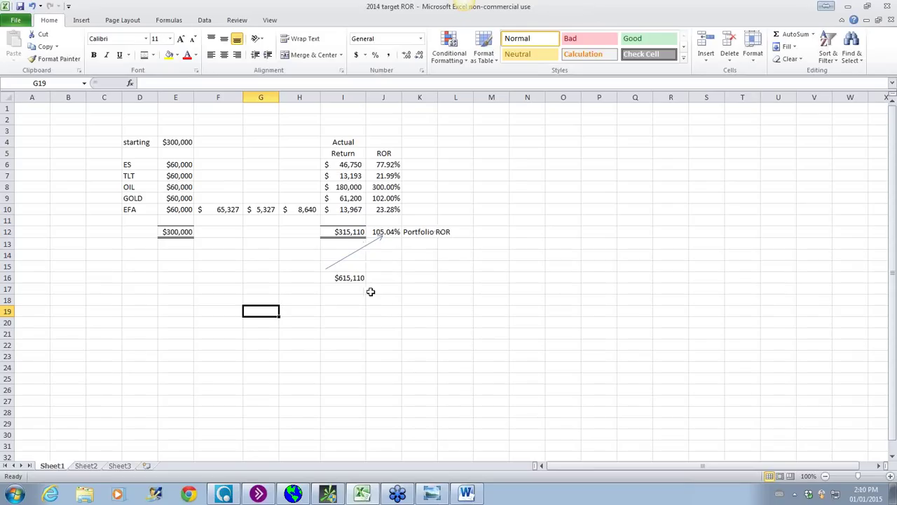
pyautogui.click(345, 232)
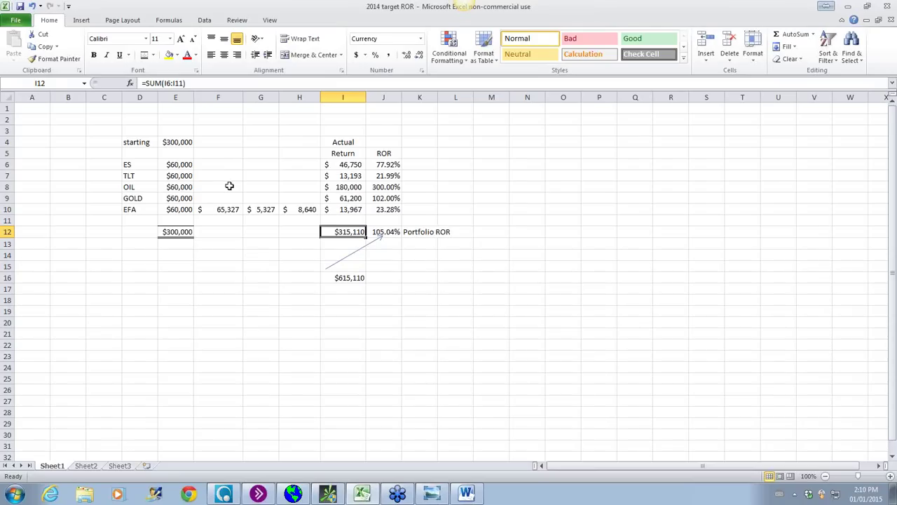
pyautogui.click(338, 209)
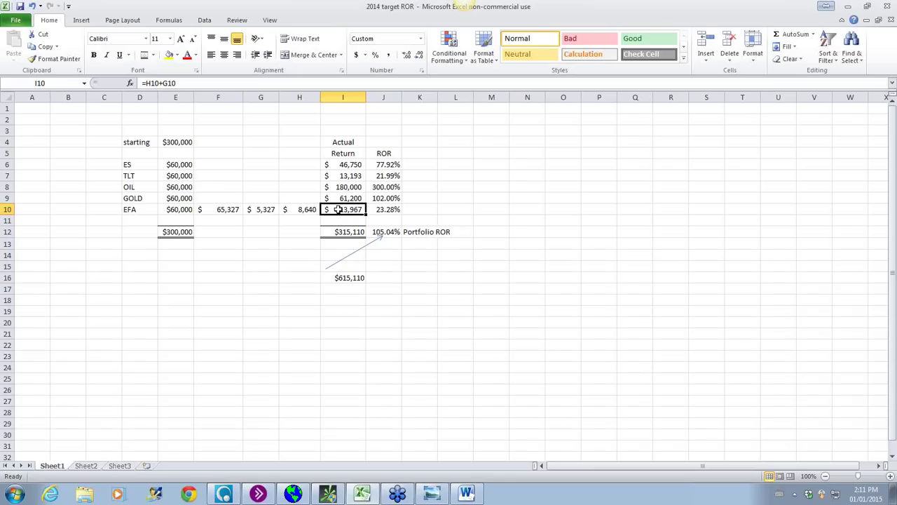
pyautogui.click(87, 465)
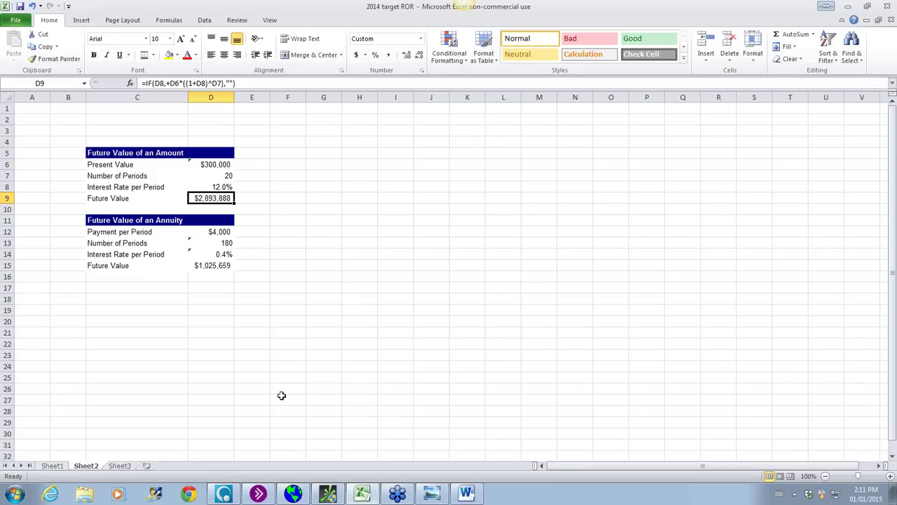
pyautogui.click(237, 345)
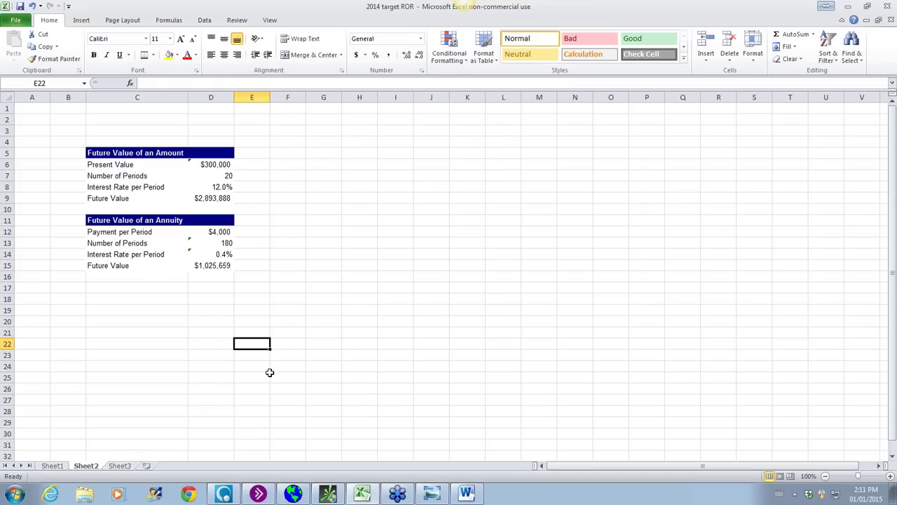
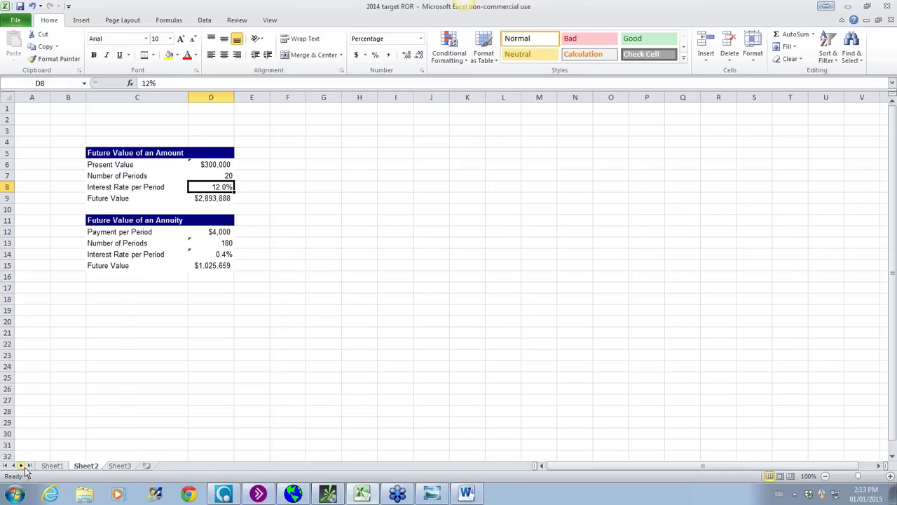
# Check EFA's starting allocation in E10 on Sheet1, and view the weekly and daily EFA charts in Sierra Chart
pyautogui.click(45, 467)
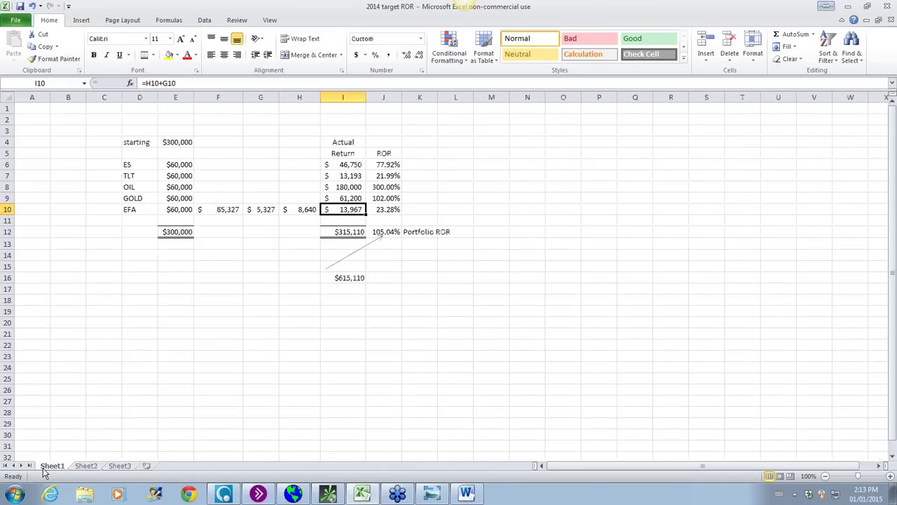
pyautogui.click(227, 311)
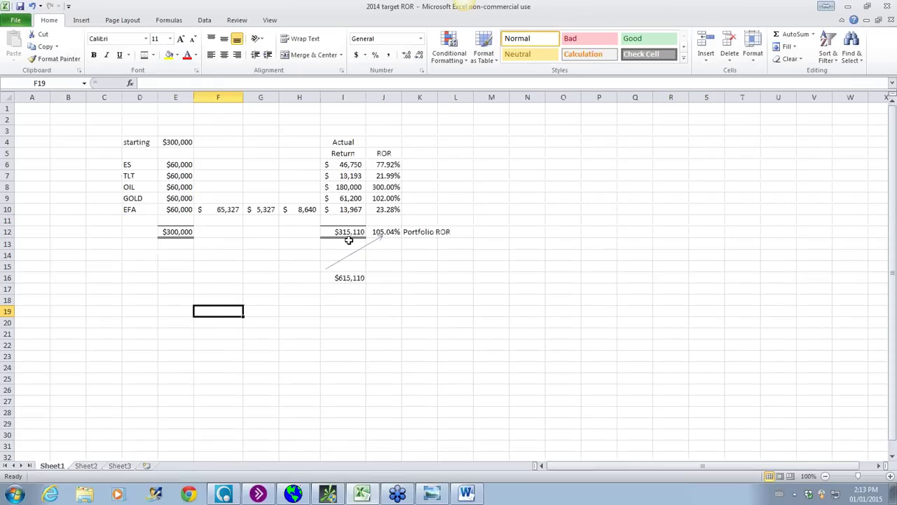
pyautogui.click(180, 209)
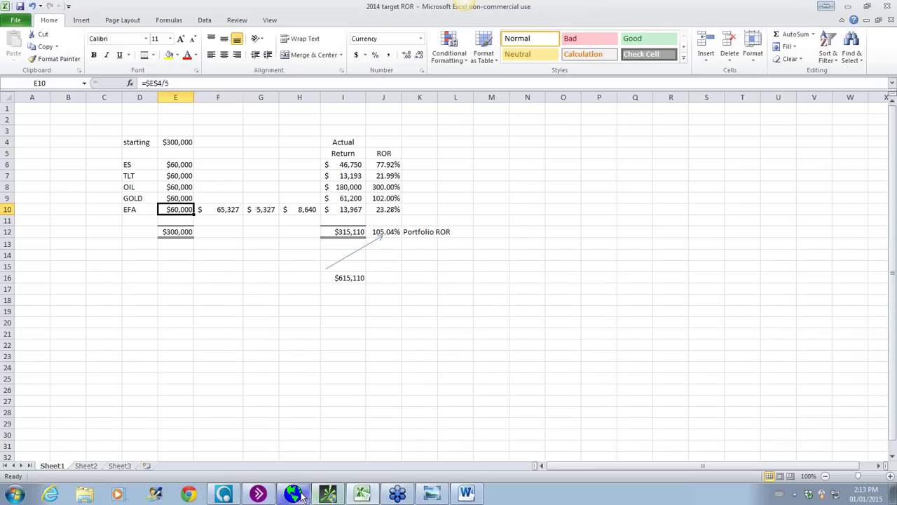
pyautogui.click(293, 494)
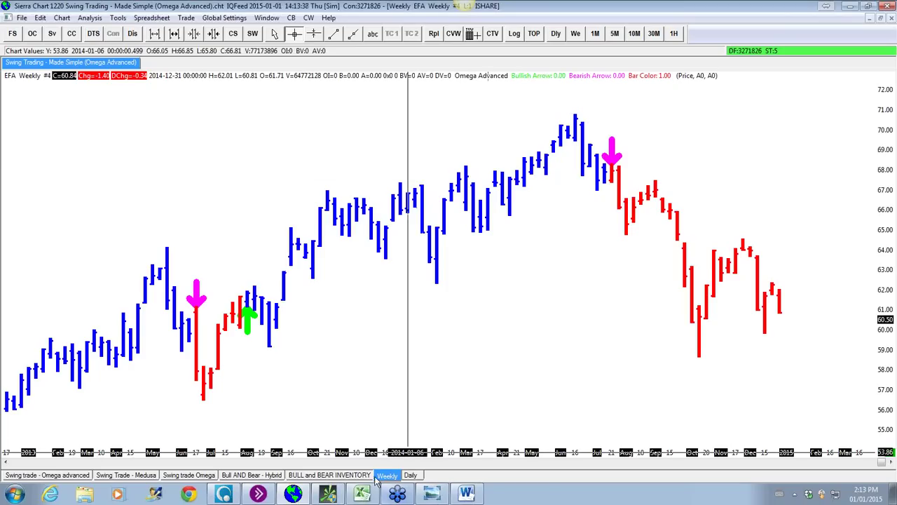
pyautogui.click(411, 475)
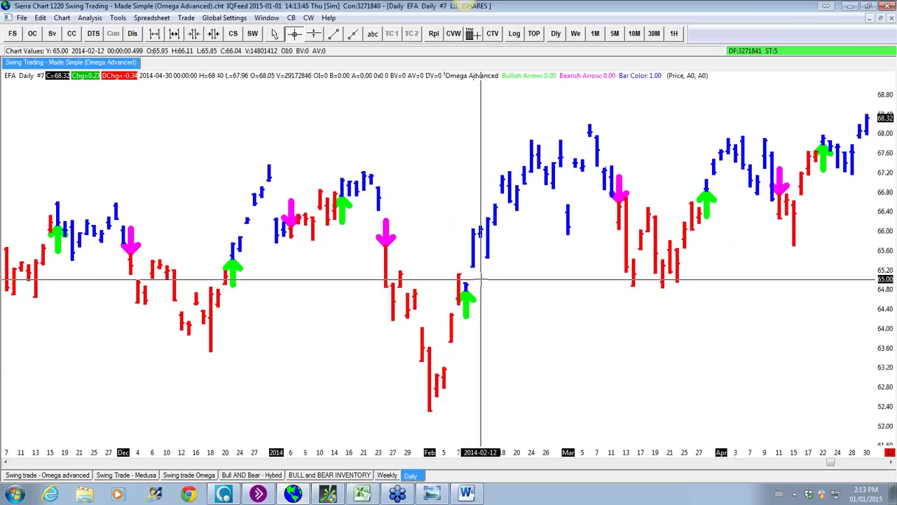
# Compare the EFA position value formula in Excel cell F10 with the weekly EFA chart in Sierra Chart
pyautogui.click(361, 494)
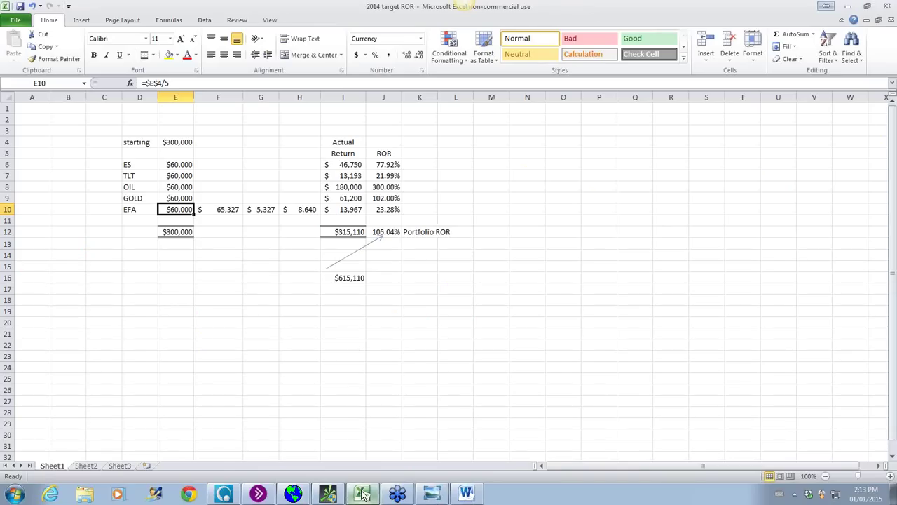
pyautogui.click(231, 209)
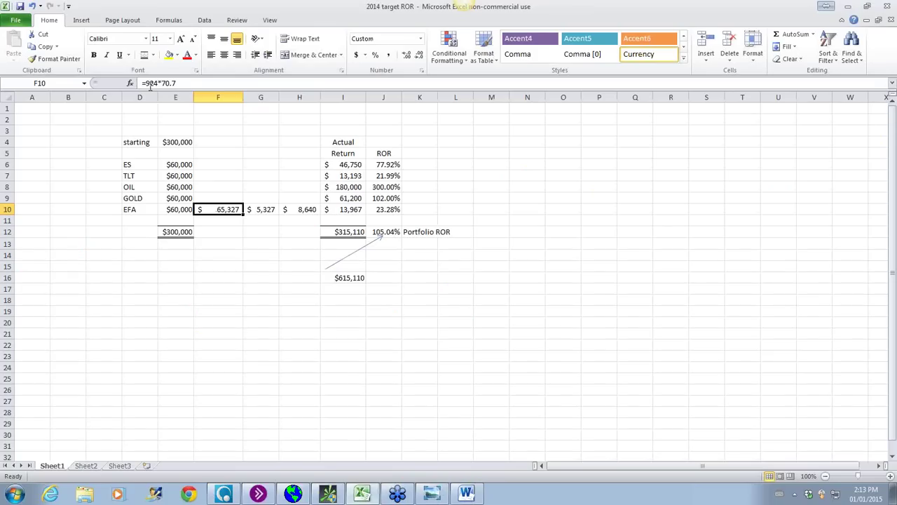
pyautogui.click(293, 495)
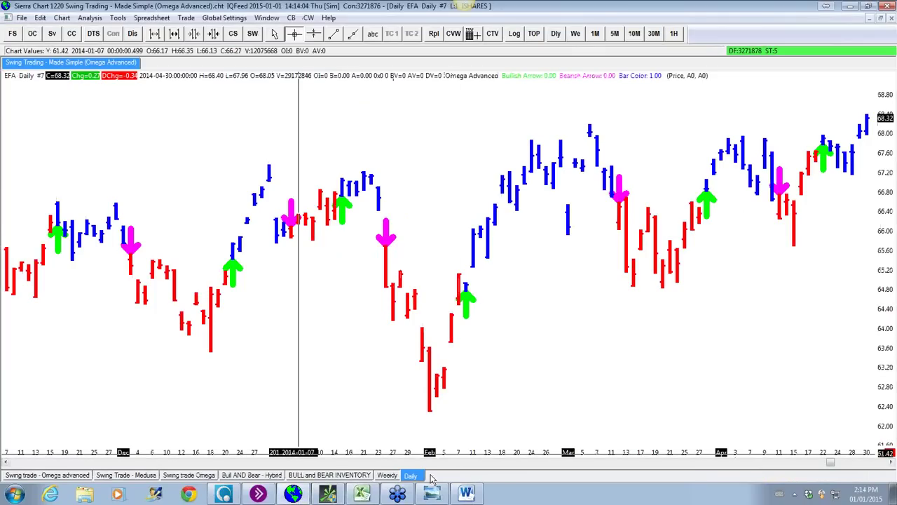
pyautogui.click(383, 478)
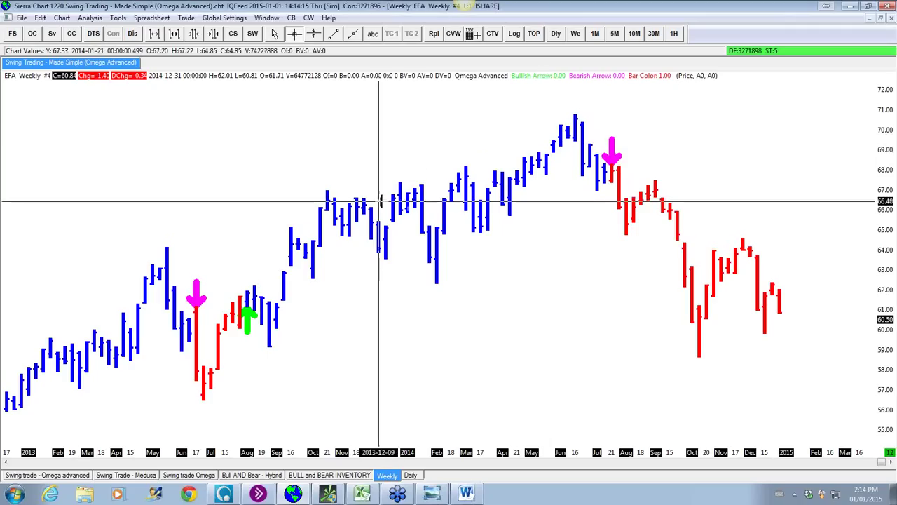
pyautogui.click(377, 495)
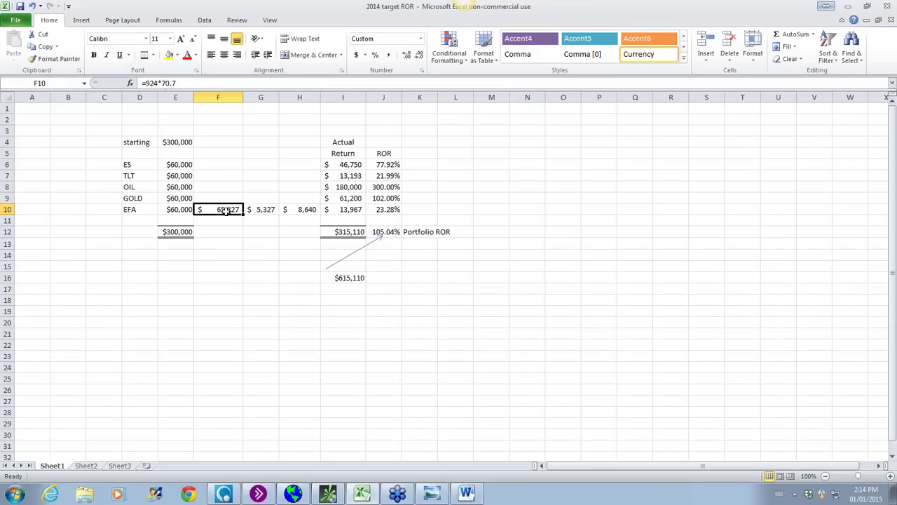
pyautogui.click(292, 495)
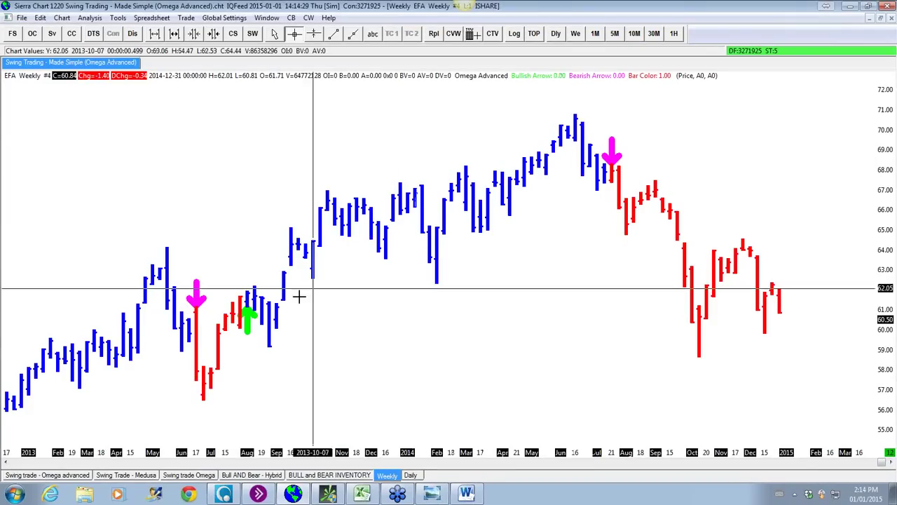
# Back in Excel, examine the EFA gain formula in G10 against the starting allocation in E10
pyautogui.click(362, 494)
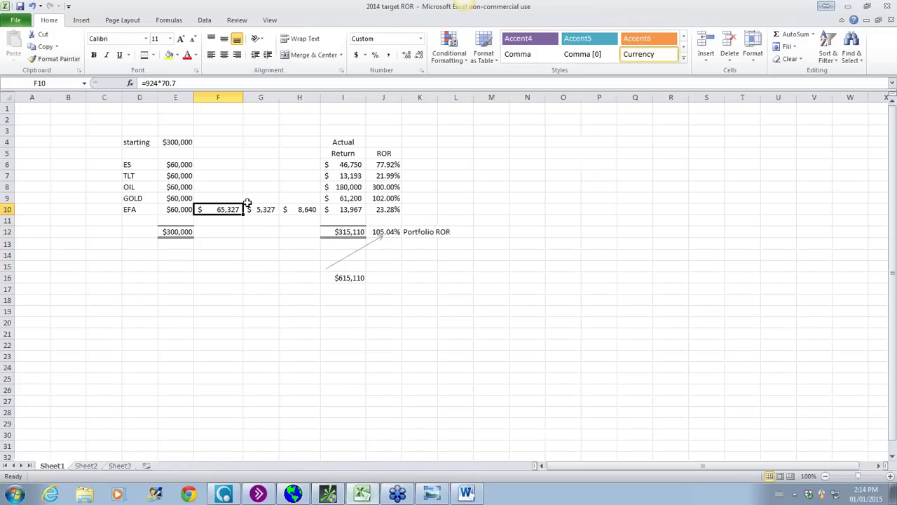
pyautogui.click(262, 209)
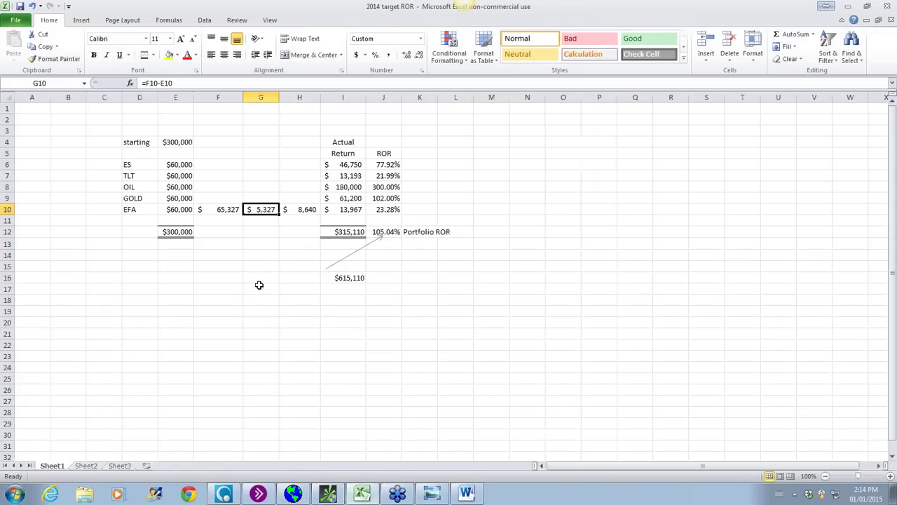
pyautogui.click(163, 209)
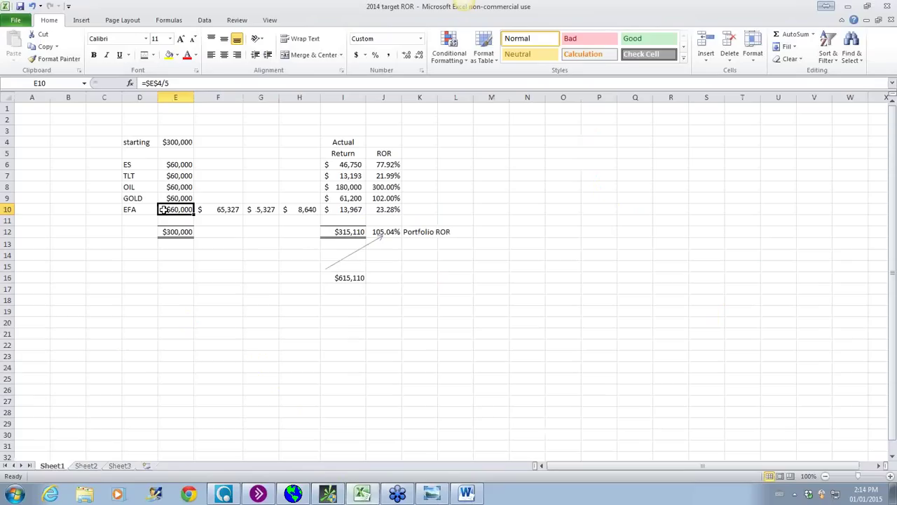
pyautogui.click(265, 212)
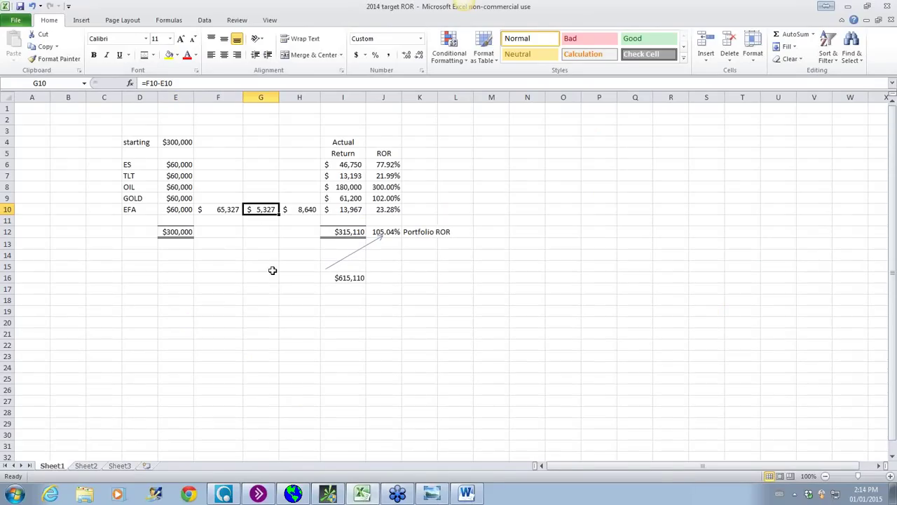
# View the weekly EFA chart in Sierra Chart, and inspect the EFA gain and actual return formulas in Excel cells G10 to I10
pyautogui.click(258, 495)
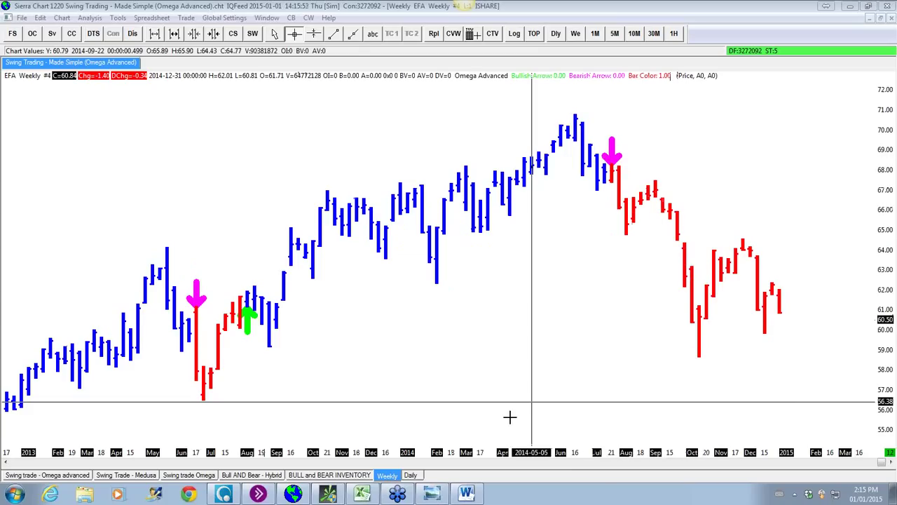
pyautogui.click(370, 497)
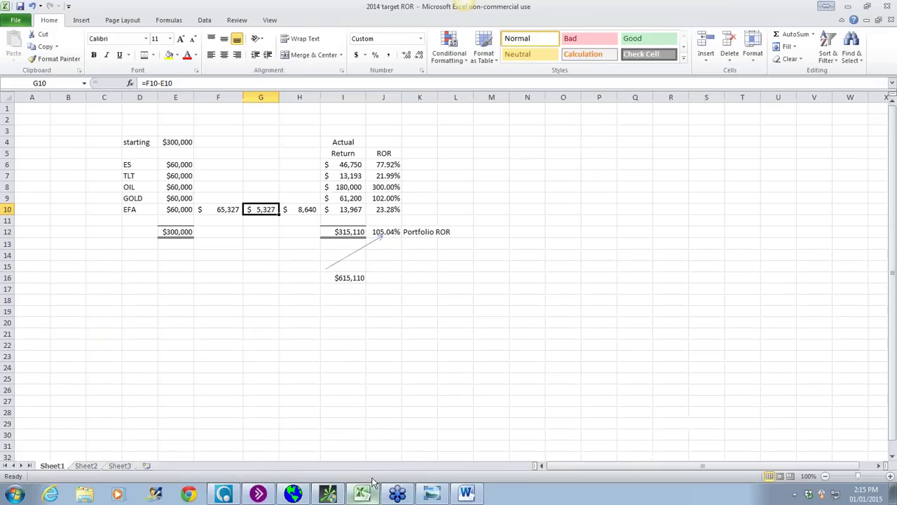
pyautogui.click(309, 210)
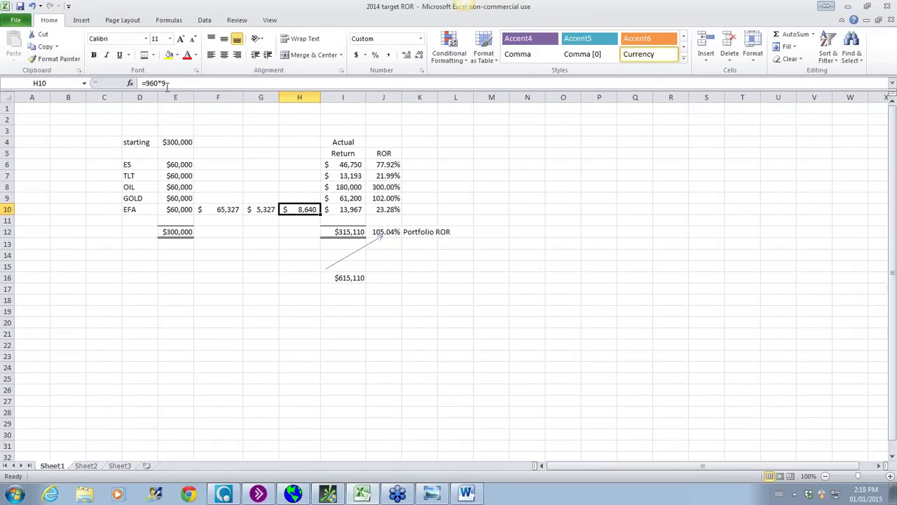
pyautogui.click(353, 209)
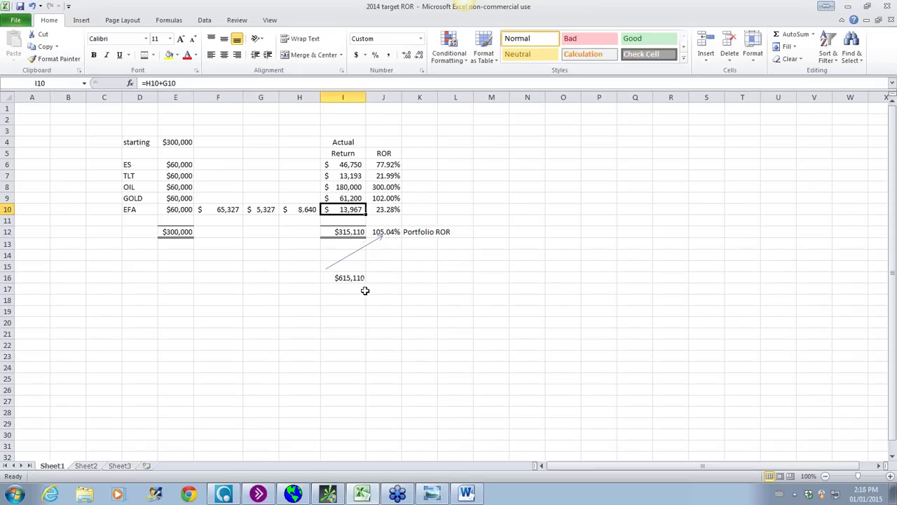
pyautogui.click(297, 210)
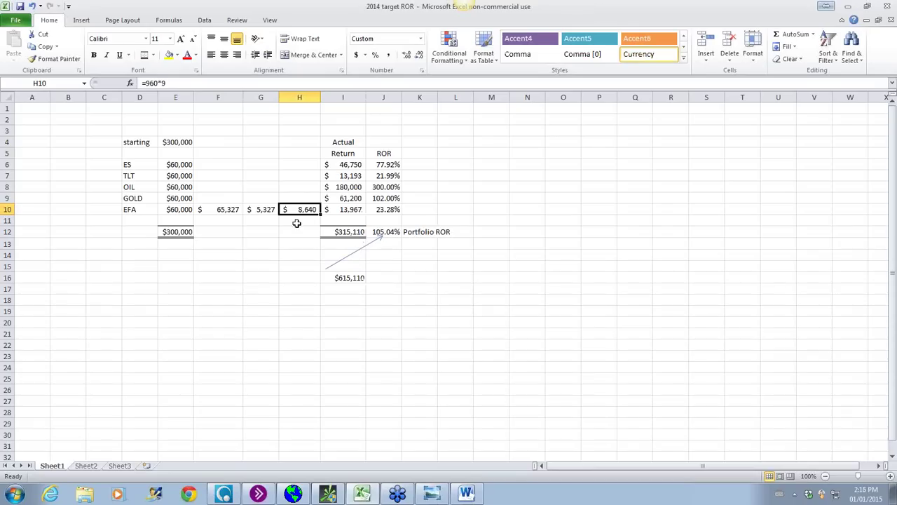
pyautogui.click(262, 212)
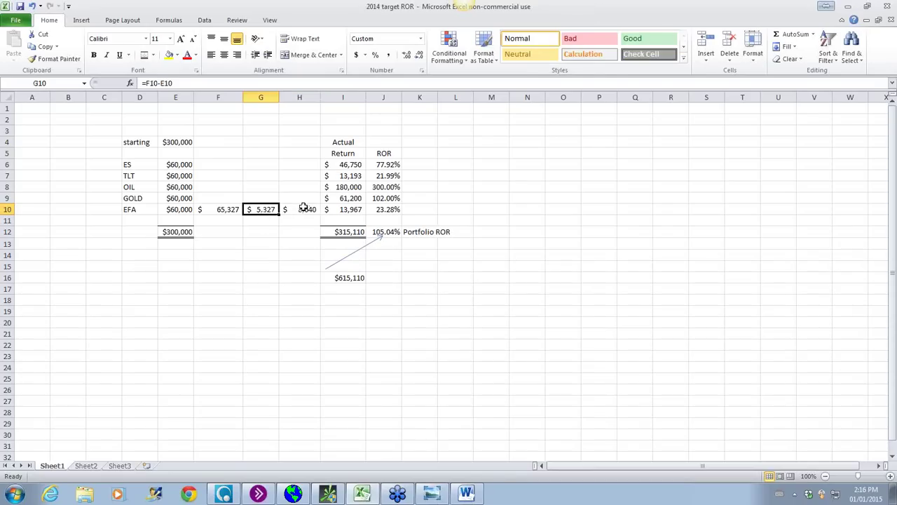
# Clear the second EFA gain formula from cell H10 on Sheet1
pyautogui.click(303, 208)
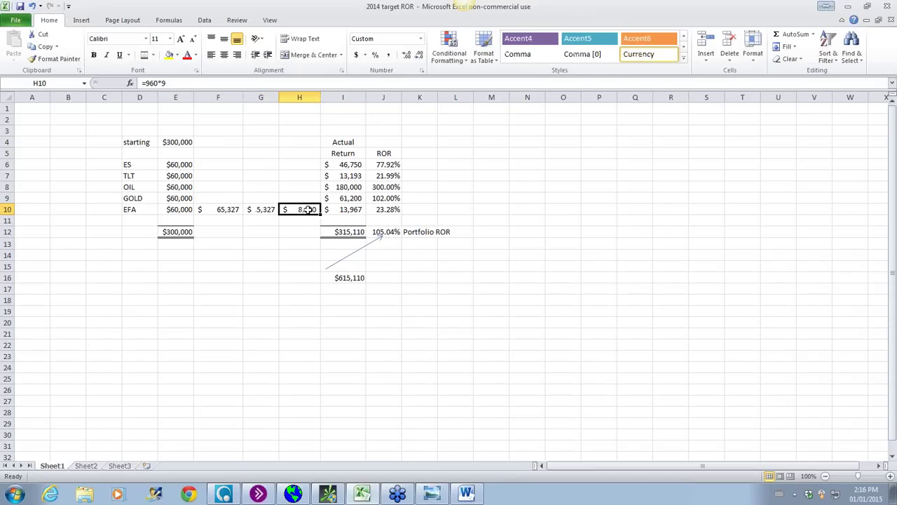
pyautogui.click(189, 83)
pyautogui.press('BackSpace')
pyautogui.press('BackSpace')
pyautogui.press('BackSpace')
pyautogui.press('BackSpace')
pyautogui.press('BackSpace')
pyautogui.press('BackSpace')
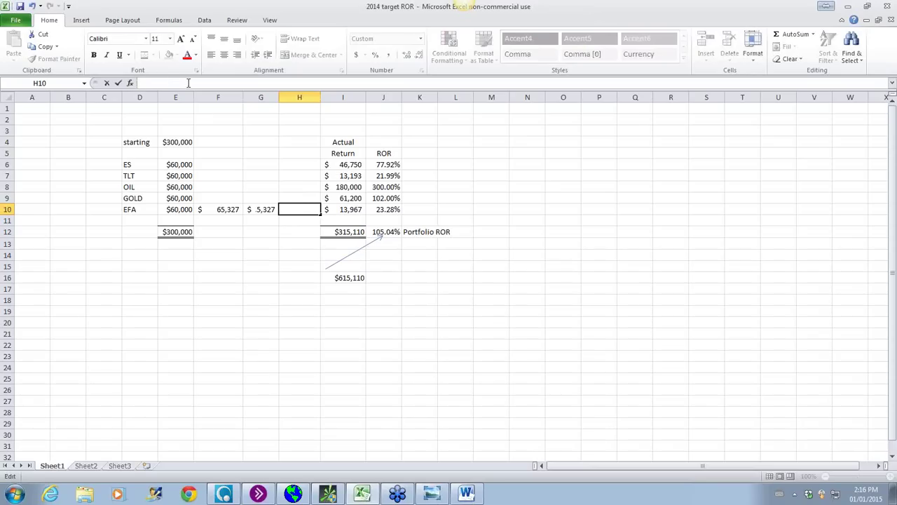
pyautogui.click(118, 83)
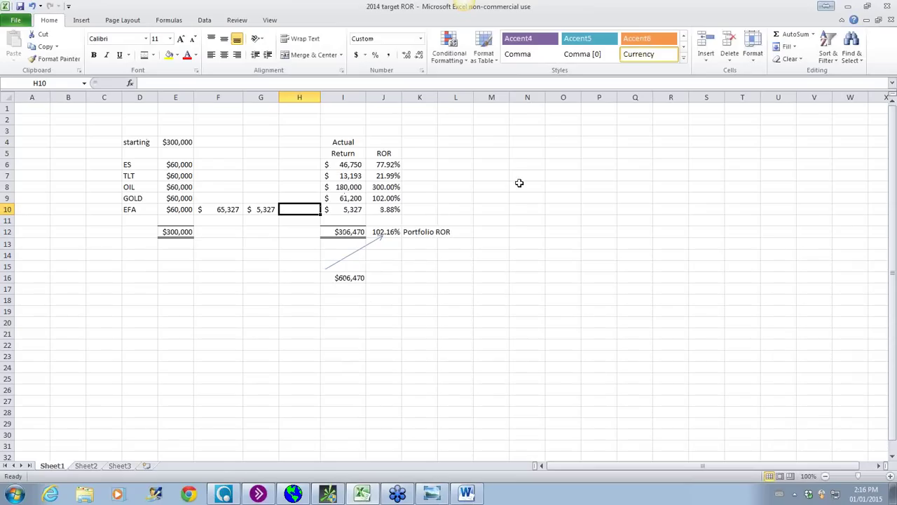
# View the weekly EFA chart in Sierra Chart, and check the portfolio ROR formula in Excel cell J12
pyautogui.click(295, 494)
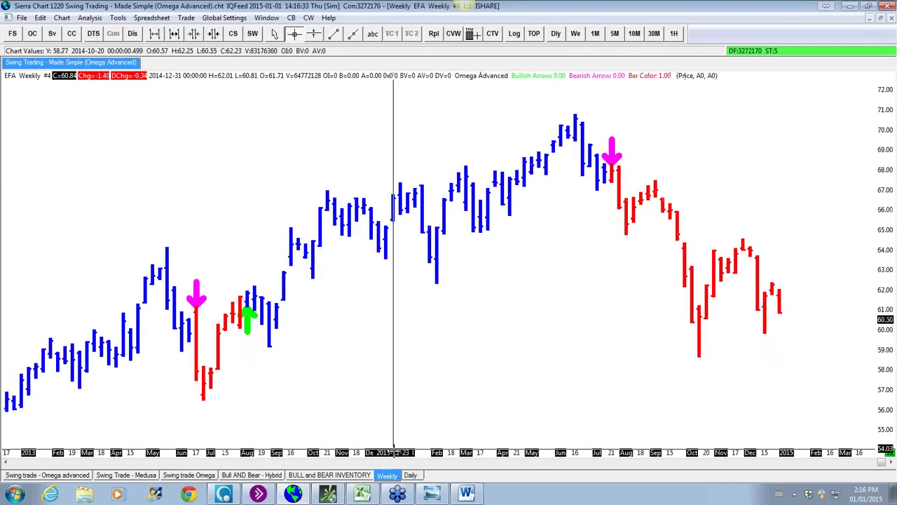
pyautogui.click(362, 494)
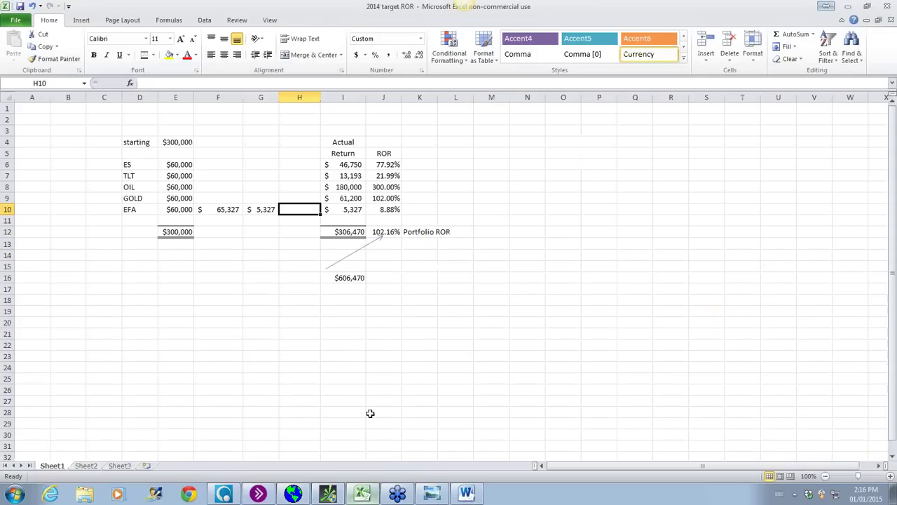
pyautogui.click(382, 232)
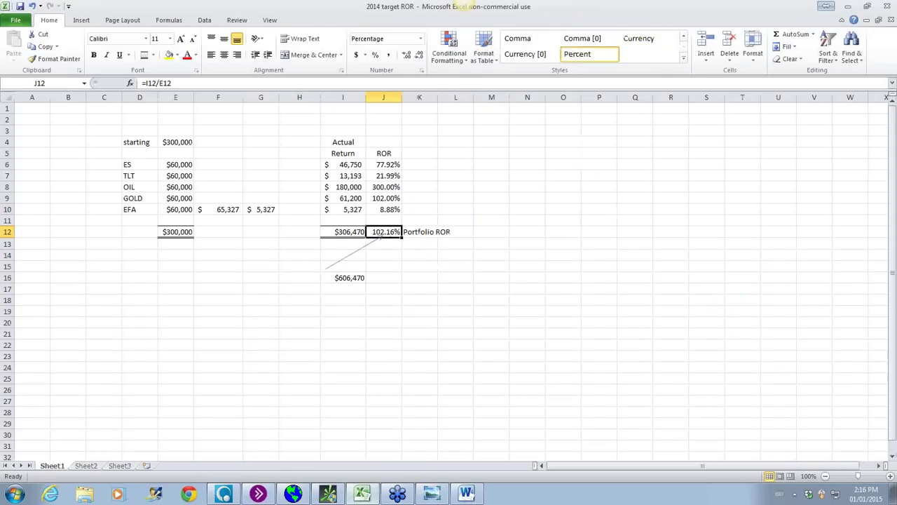
pyautogui.click(344, 167)
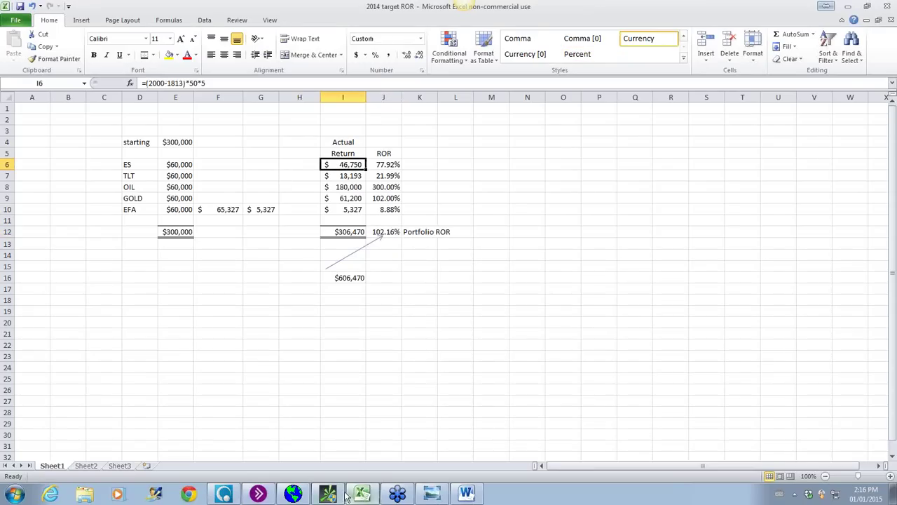
pyautogui.click(283, 494)
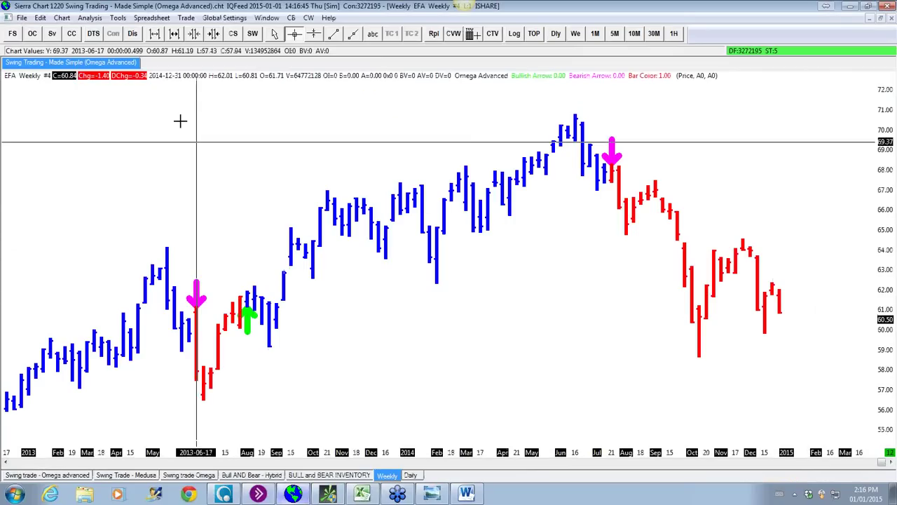
pyautogui.click(61, 18)
pyautogui.click(70, 28)
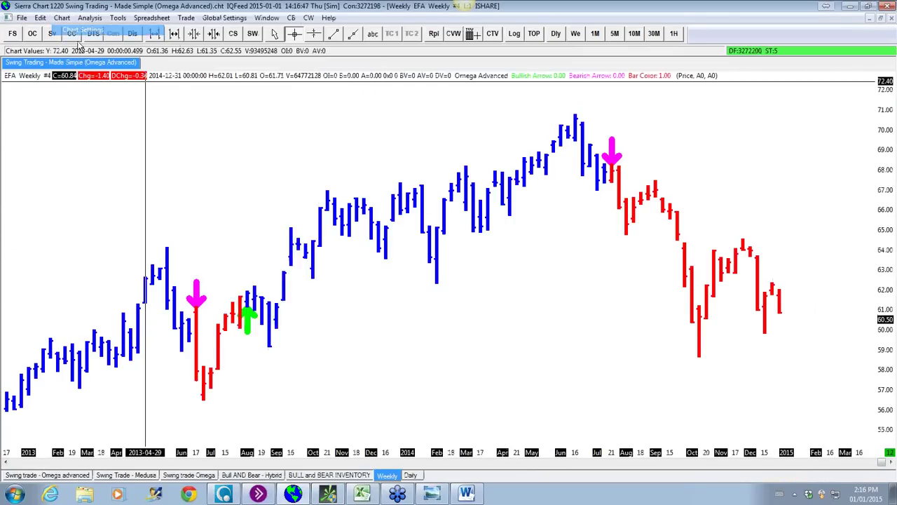
pyautogui.doubleClick(280, 300)
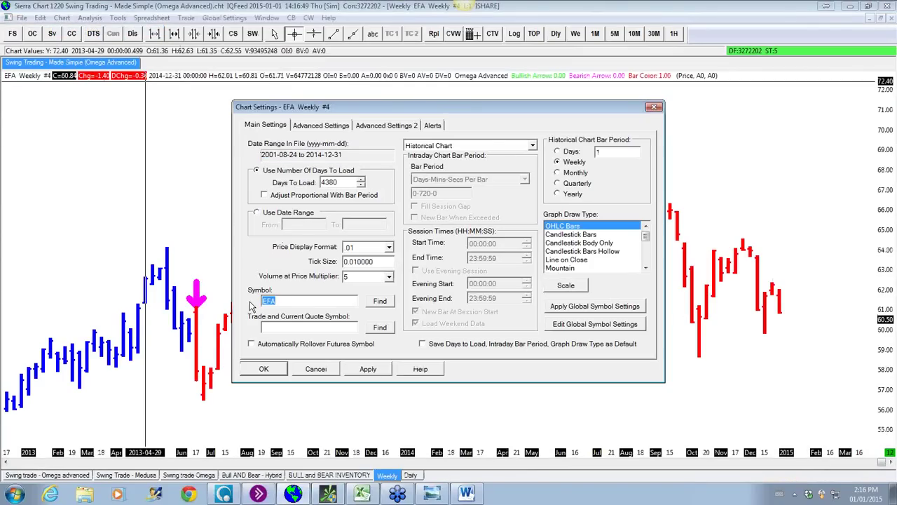
pyautogui.write('@ES#')
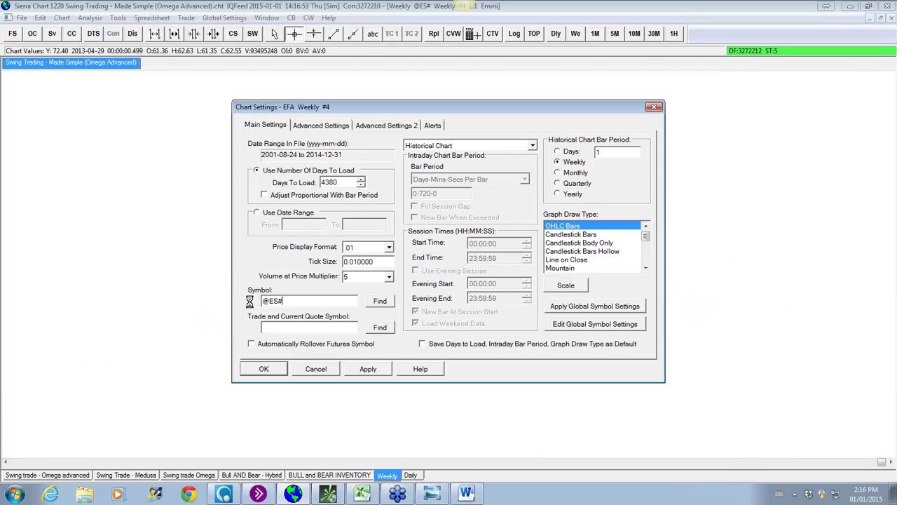
pyautogui.press('Return')
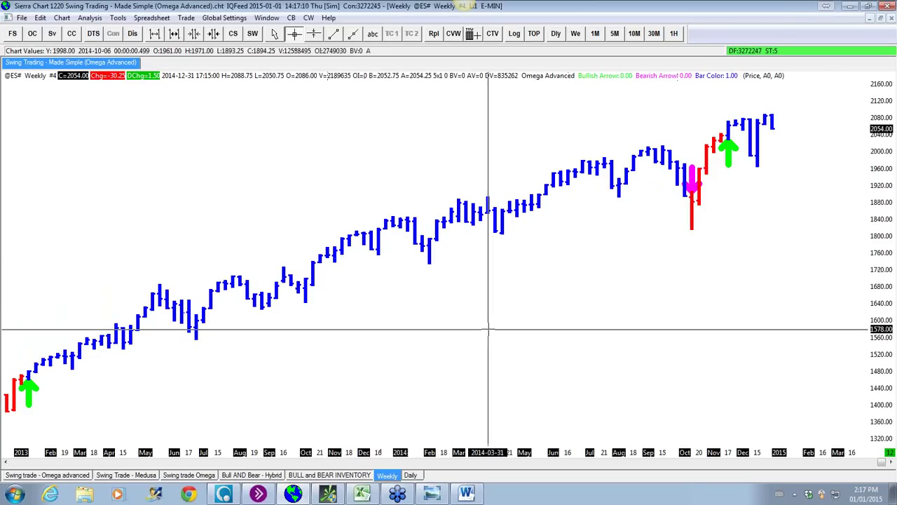
pyautogui.click(410, 476)
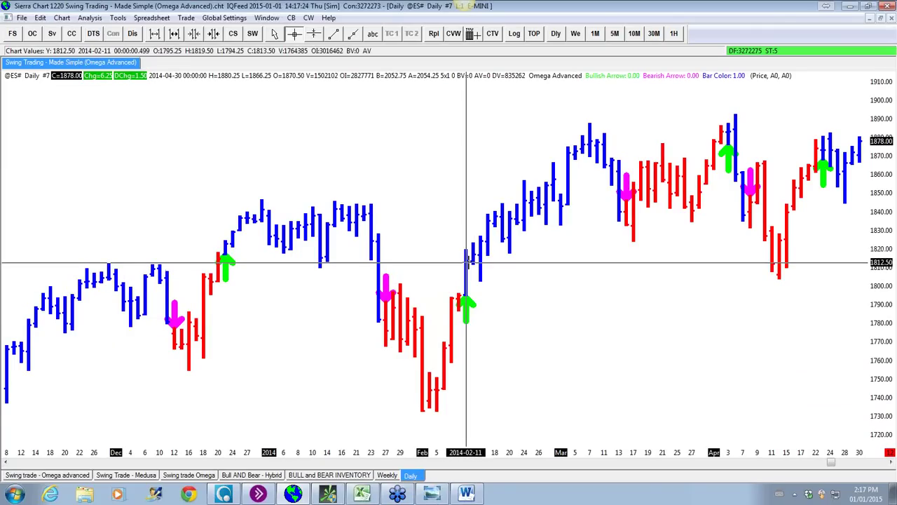
pyautogui.click(387, 476)
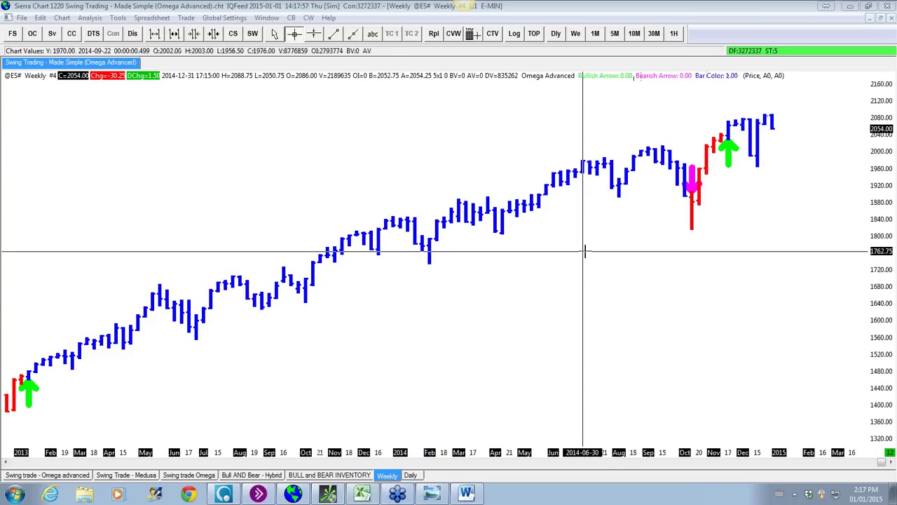
pyautogui.click(362, 494)
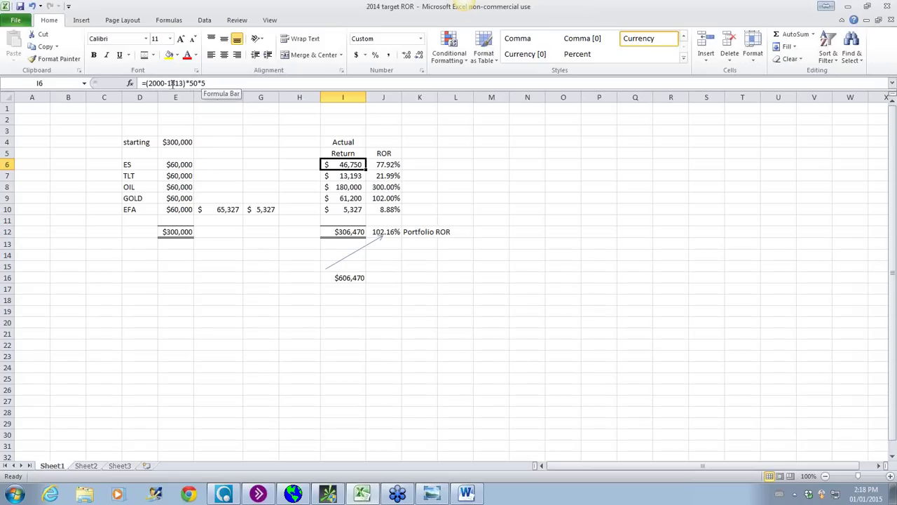
pyautogui.click(302, 188)
pyautogui.click(334, 169)
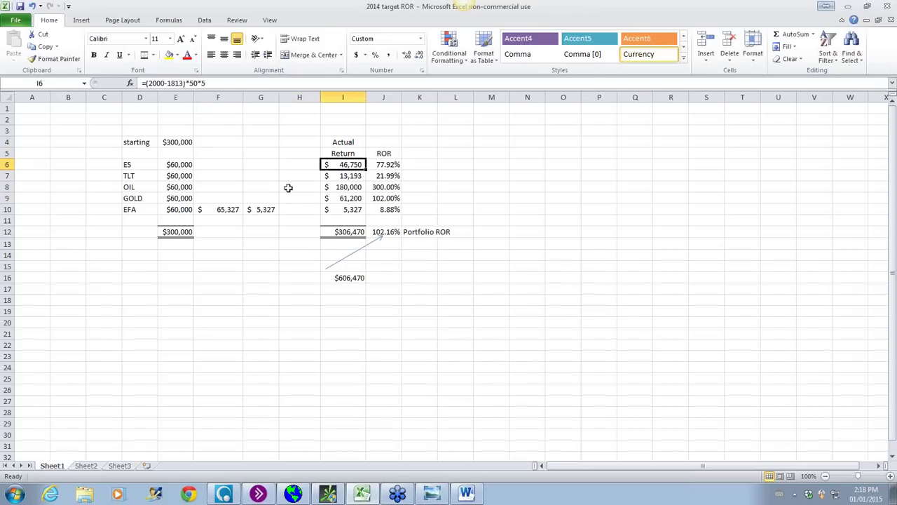
pyautogui.click(174, 164)
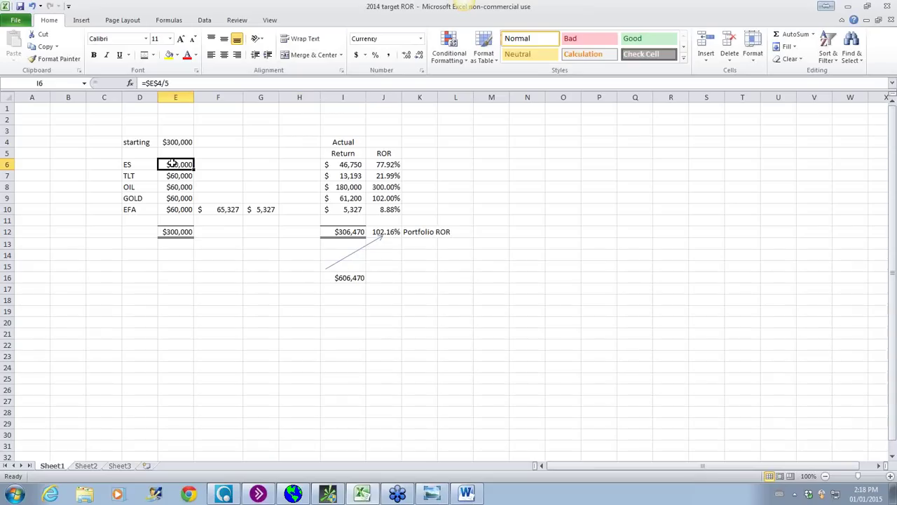
pyautogui.click(334, 165)
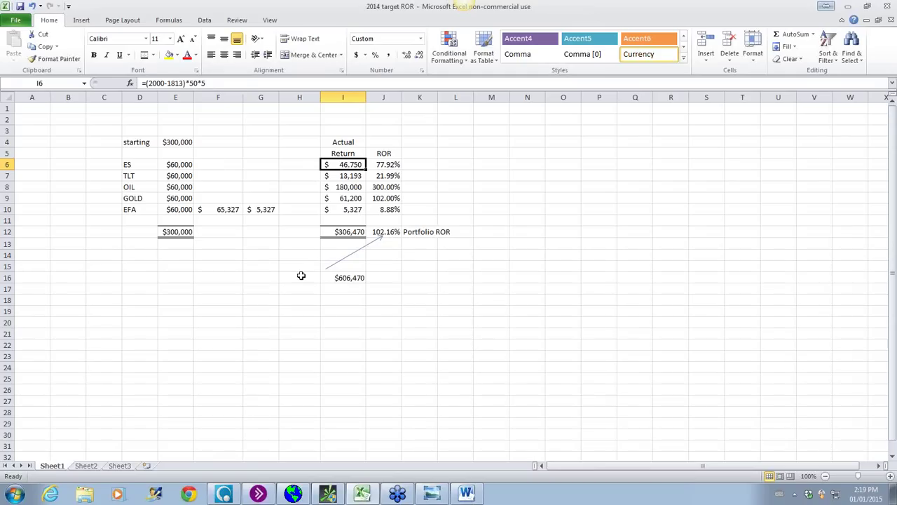
pyautogui.click(184, 166)
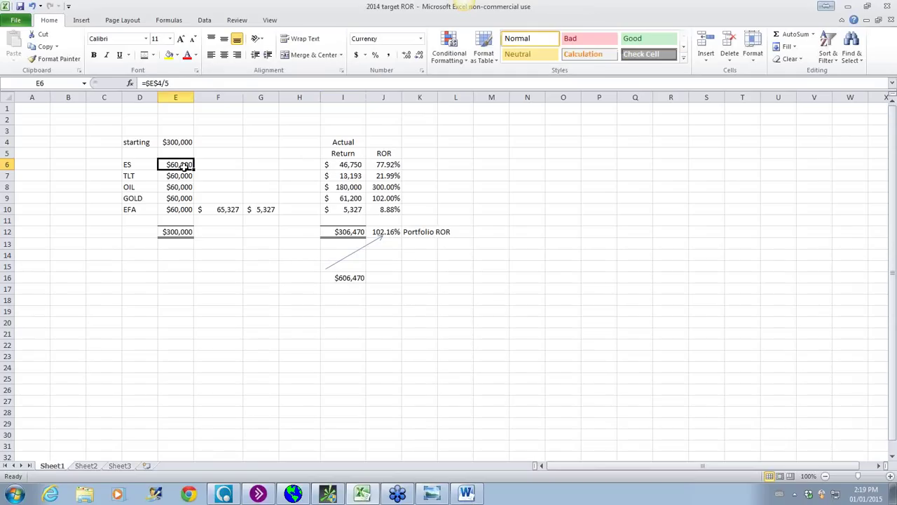
pyautogui.click(328, 173)
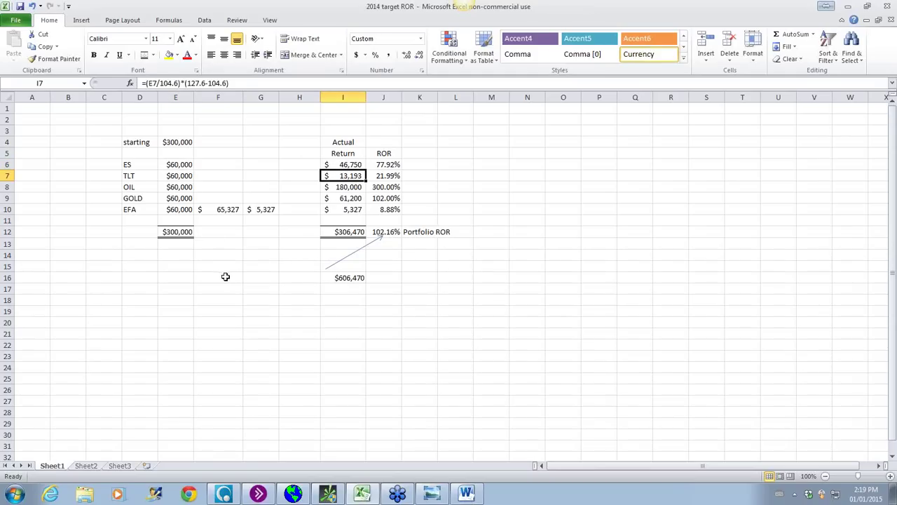
pyautogui.click(325, 164)
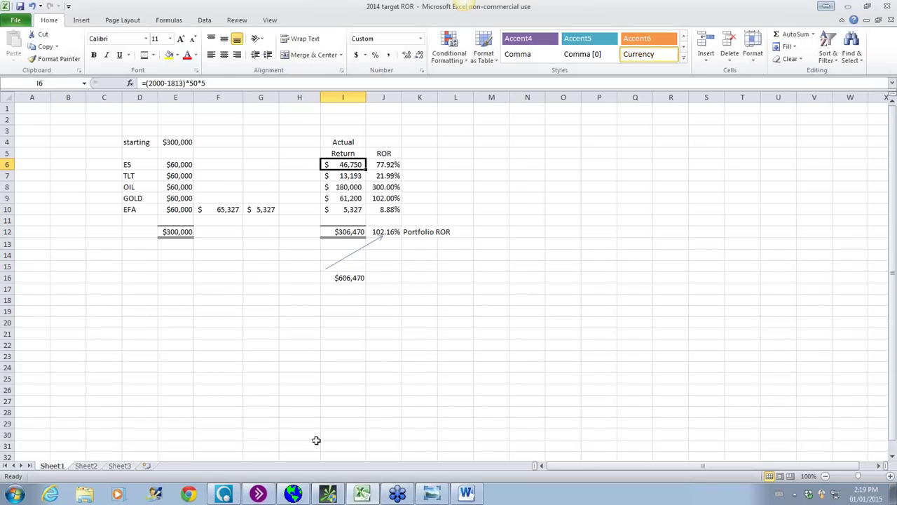
# Switch to Word to view the Futures Trading Disclaimer paragraph of the disclaimer document, and return to the Excel workbook
pyautogui.click(468, 494)
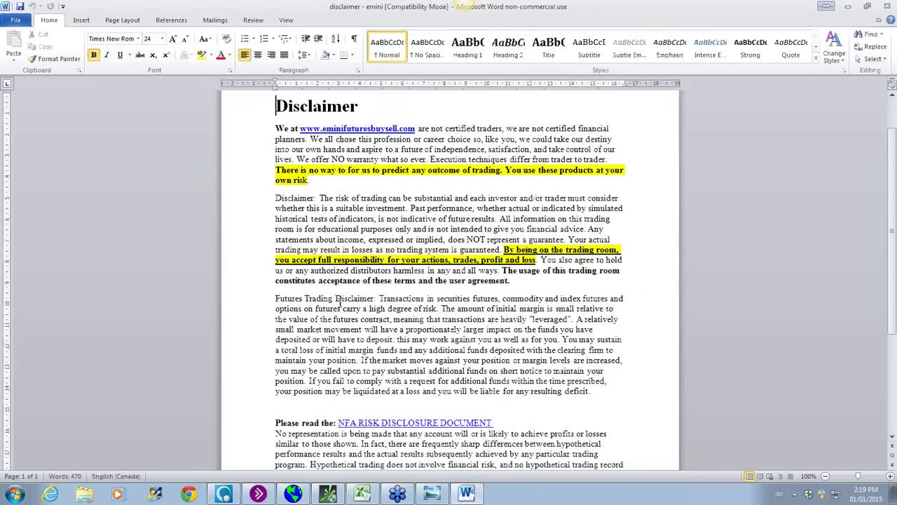
pyautogui.moveTo(304, 299); pyautogui.dragTo(335, 302)
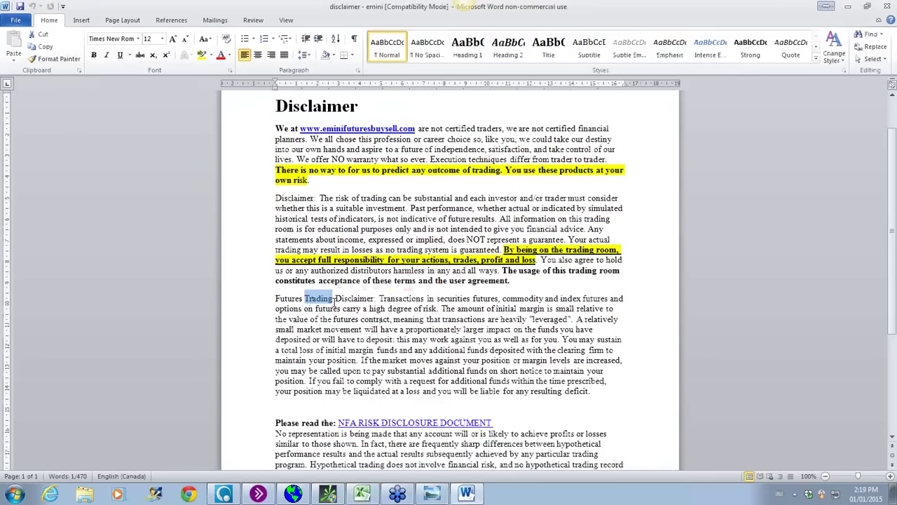
pyautogui.click(848, 10)
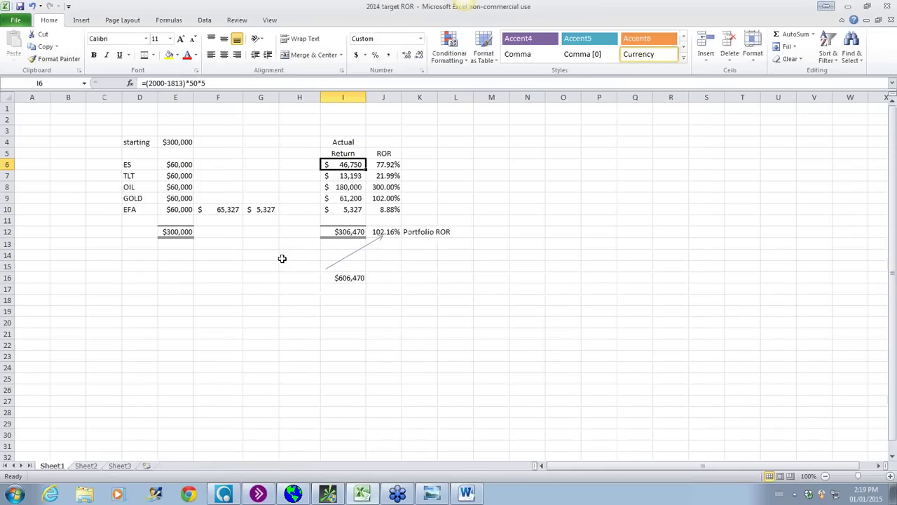
pyautogui.click(171, 175)
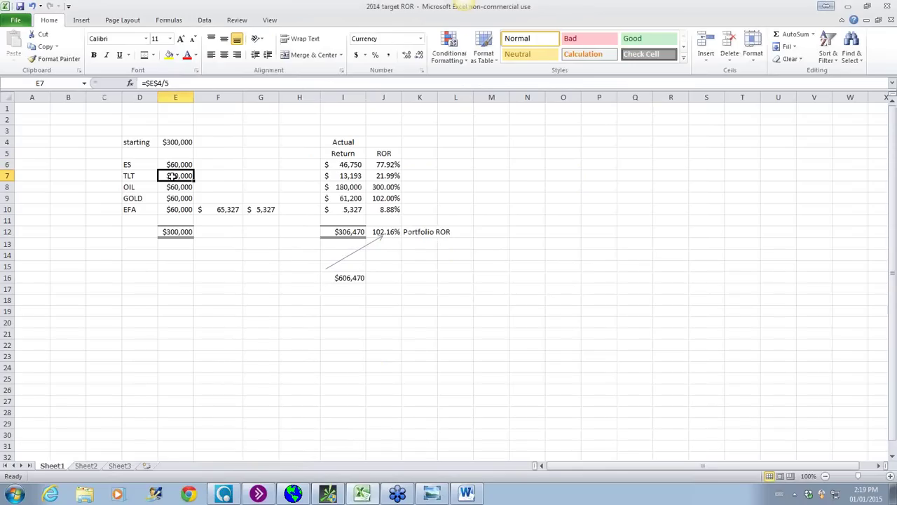
pyautogui.click(327, 166)
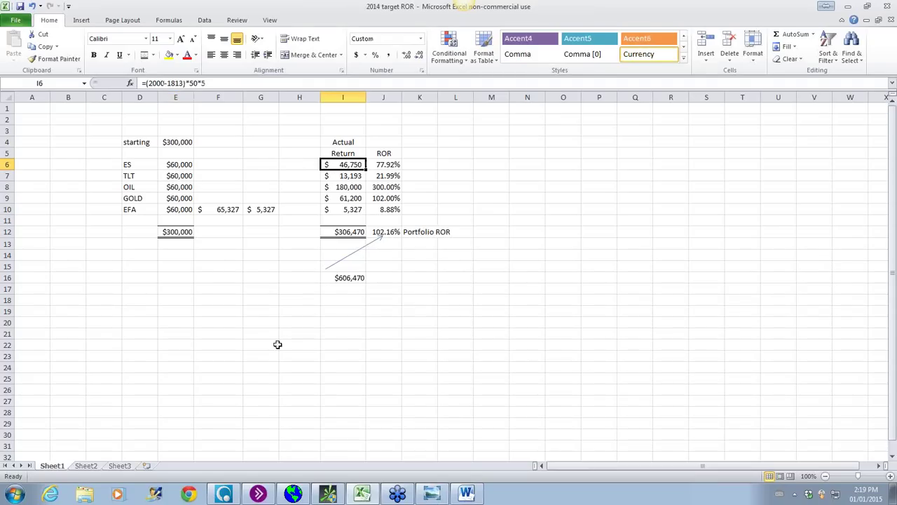
pyautogui.click(293, 493)
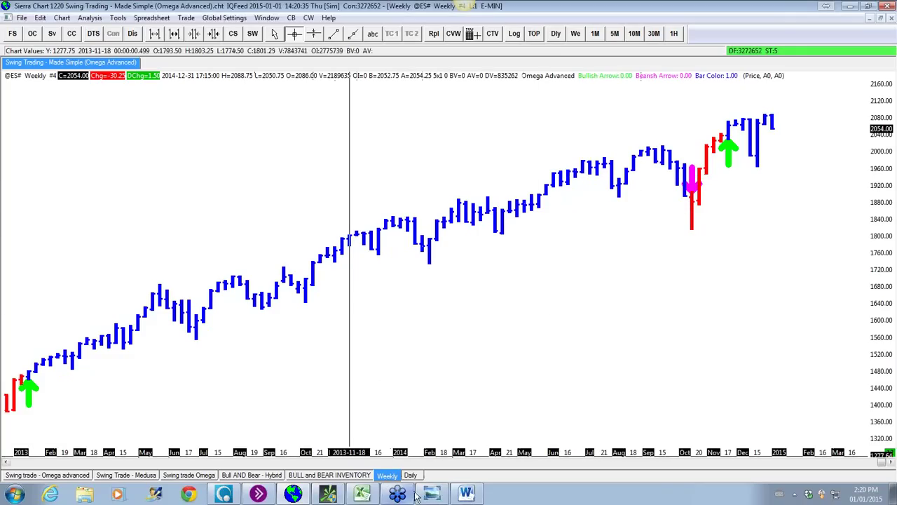
# Back in Excel, examine the TLT actual return formula in I7 against the TLT starting allocation in E7
pyautogui.click(362, 494)
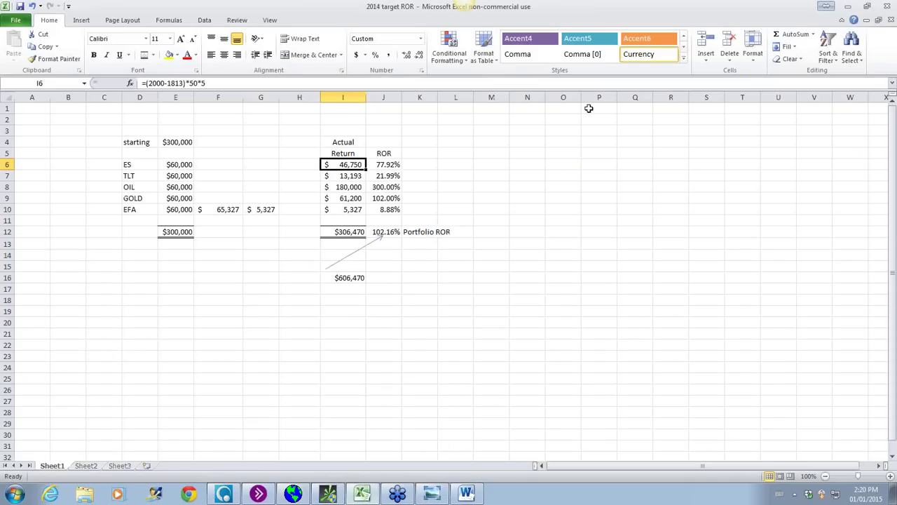
pyautogui.click(338, 176)
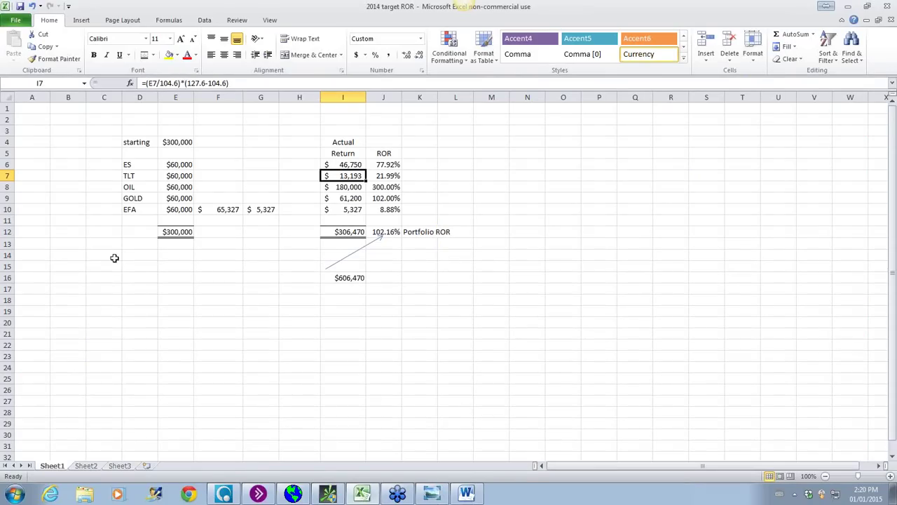
pyautogui.click(183, 177)
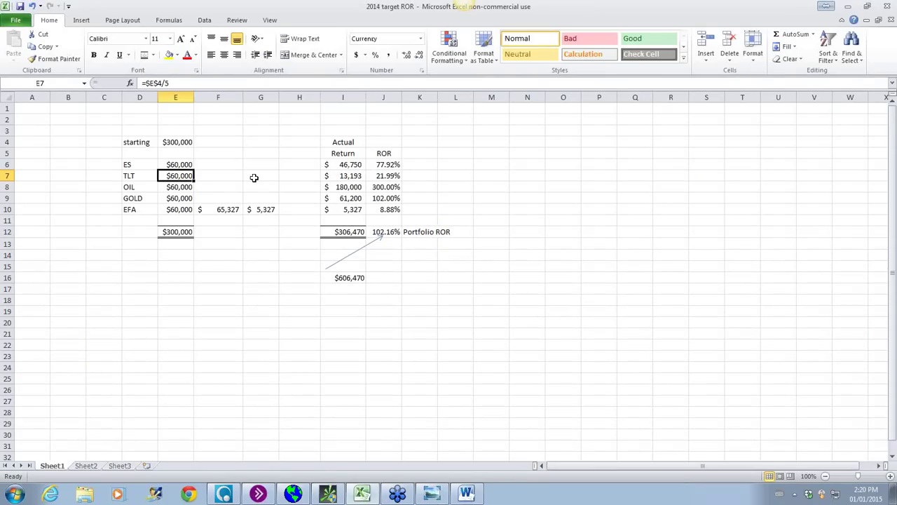
pyautogui.click(357, 176)
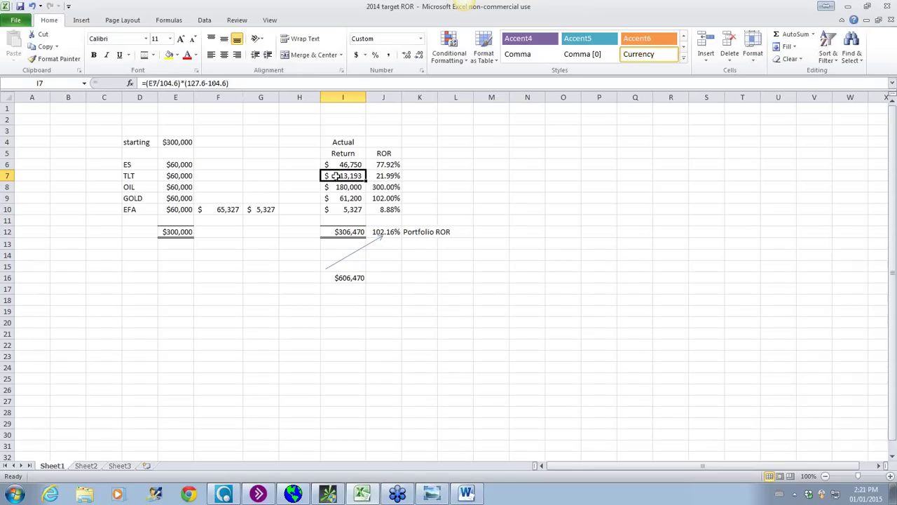
# Switch to Sierra Chart and change the weekly chart's symbol to TLT
pyautogui.click(293, 494)
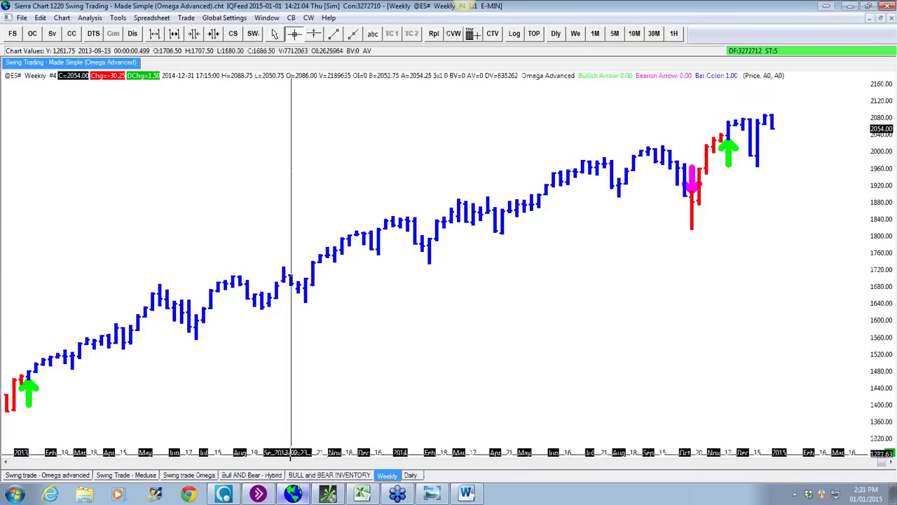
pyautogui.click(62, 17)
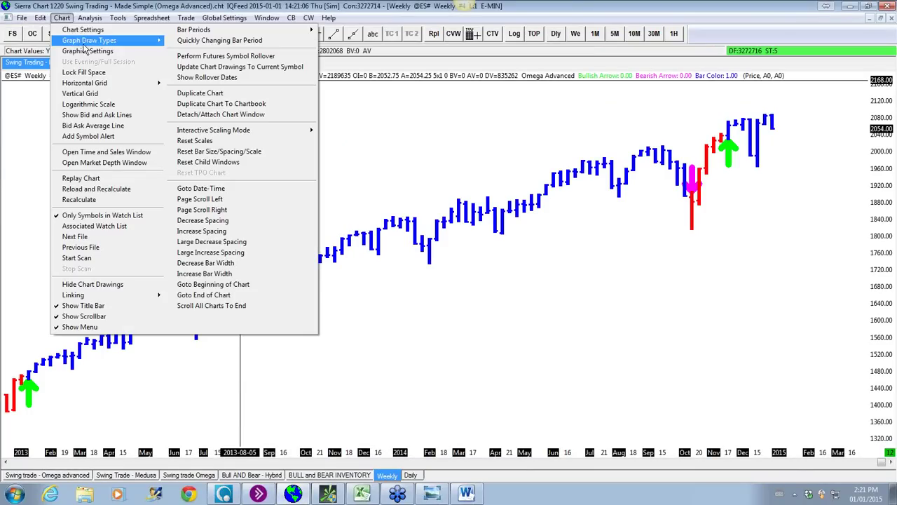
pyautogui.click(84, 30)
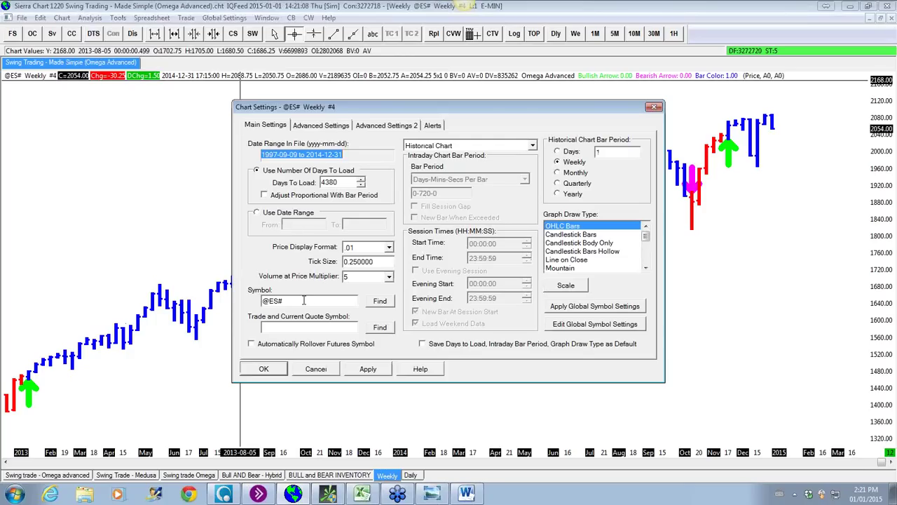
pyautogui.moveTo(304, 300); pyautogui.dragTo(235, 301)
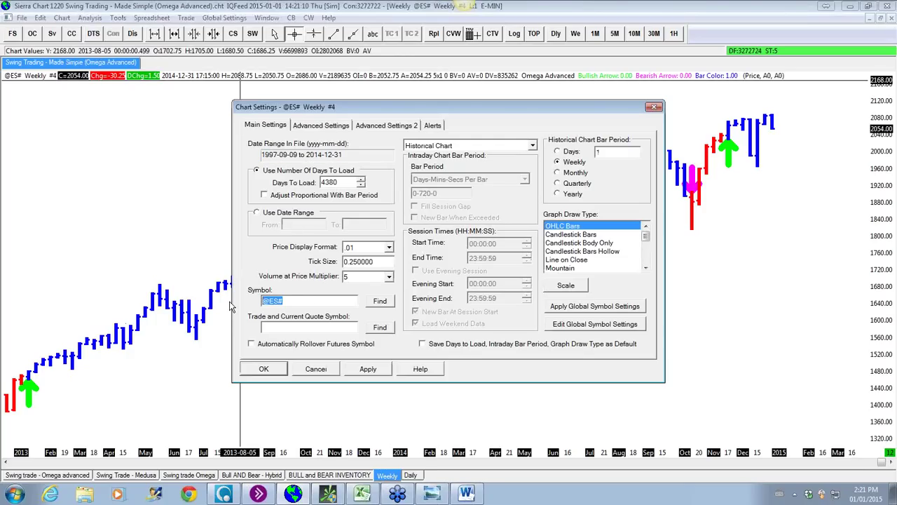
pyautogui.write('TLT')
pyautogui.press('Return')
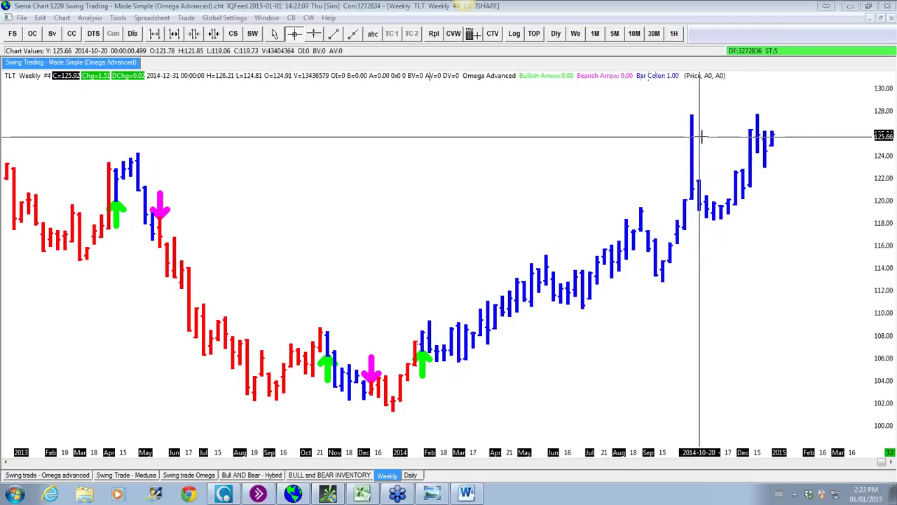
# Check the OIL return formula in I8 in Excel, and change the weekly chart's symbol in Sierra Chart to QCL#
pyautogui.click(363, 495)
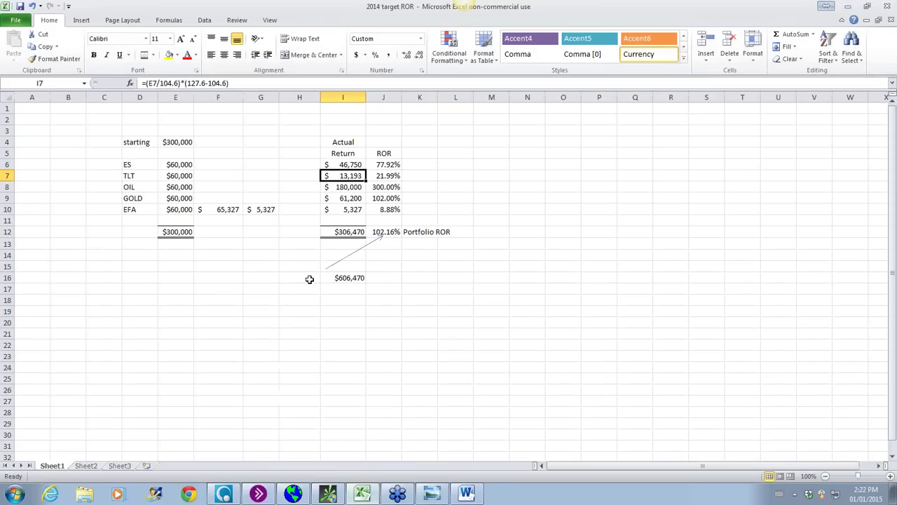
pyautogui.click(343, 188)
pyautogui.click(293, 494)
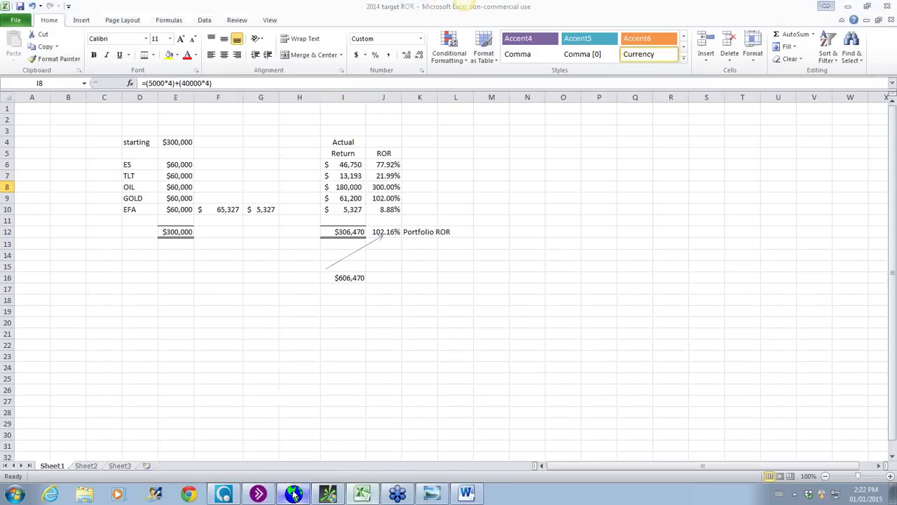
pyautogui.click(62, 17)
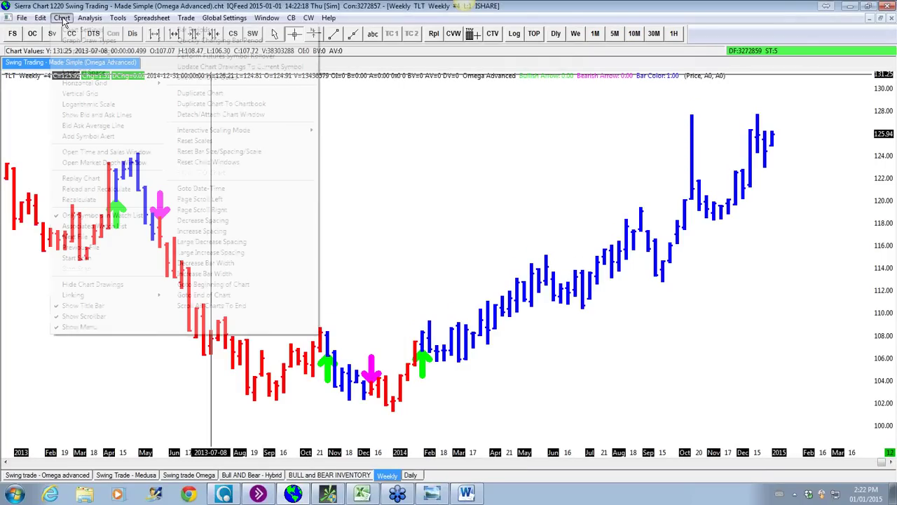
pyautogui.click(78, 30)
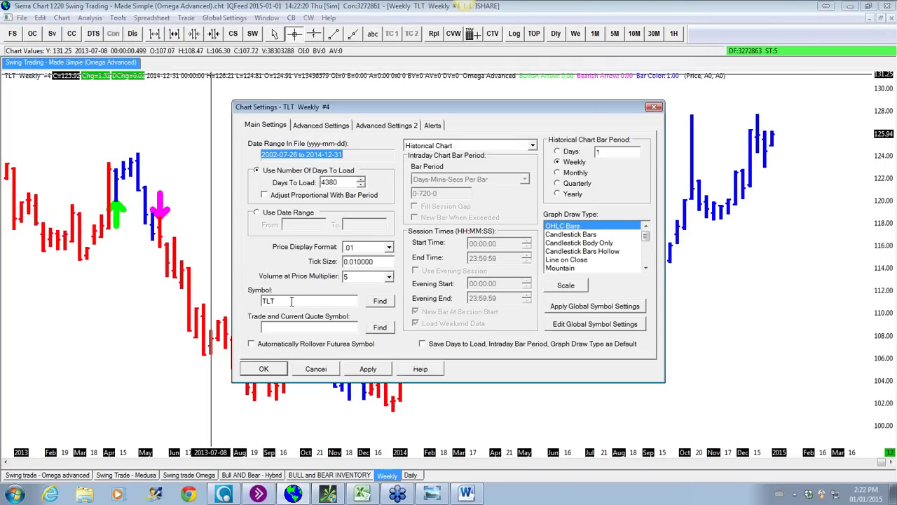
pyautogui.moveTo(275, 301); pyautogui.dragTo(198, 312)
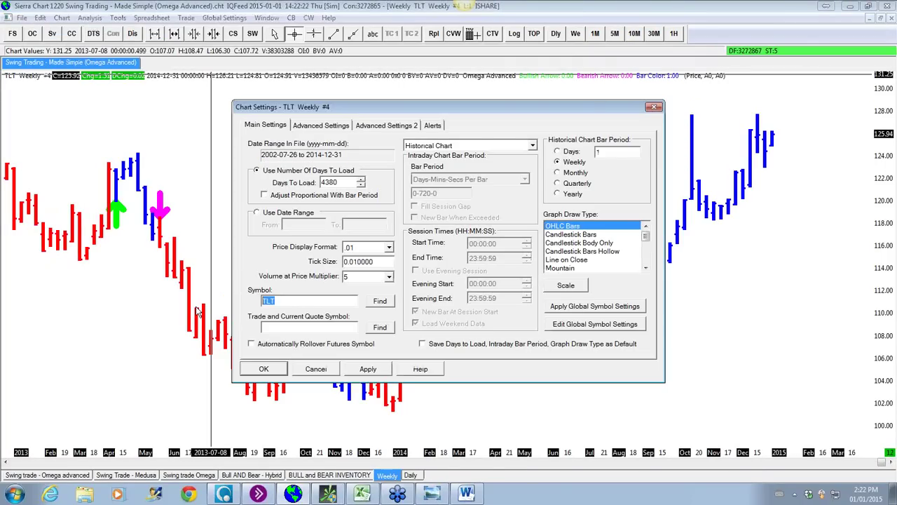
pyautogui.write('qcl#')
pyautogui.press('Return')
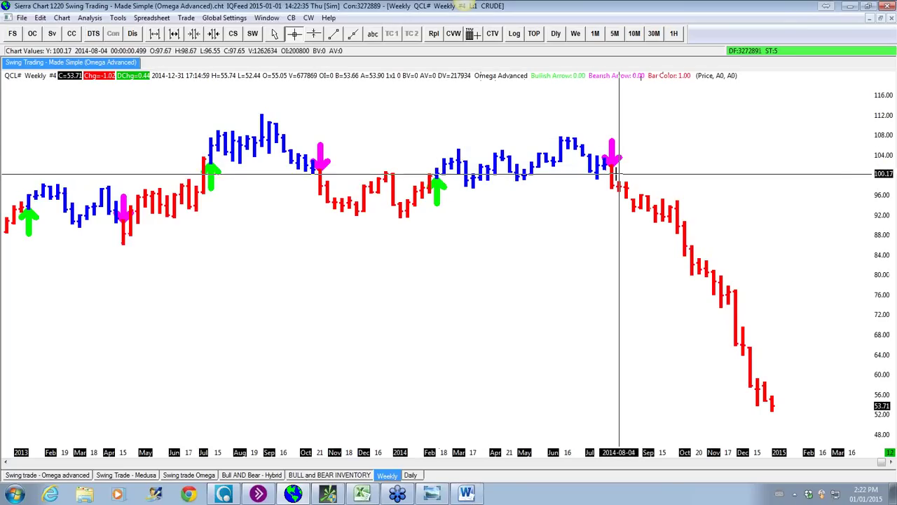
# View the daily QCL# chart from July to mid-December 2014 and compare it with the OIL return formula in Excel
pyautogui.click(414, 476)
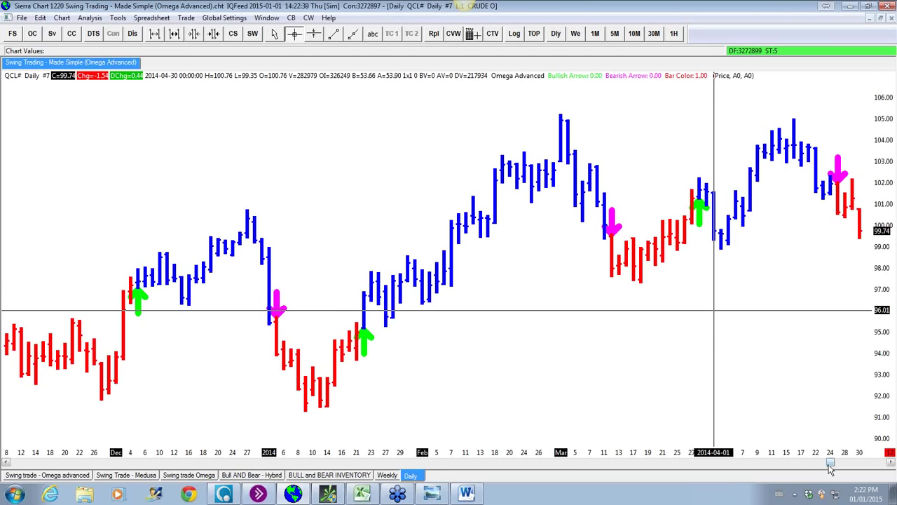
pyautogui.moveTo(831, 463); pyautogui.dragTo(878, 474)
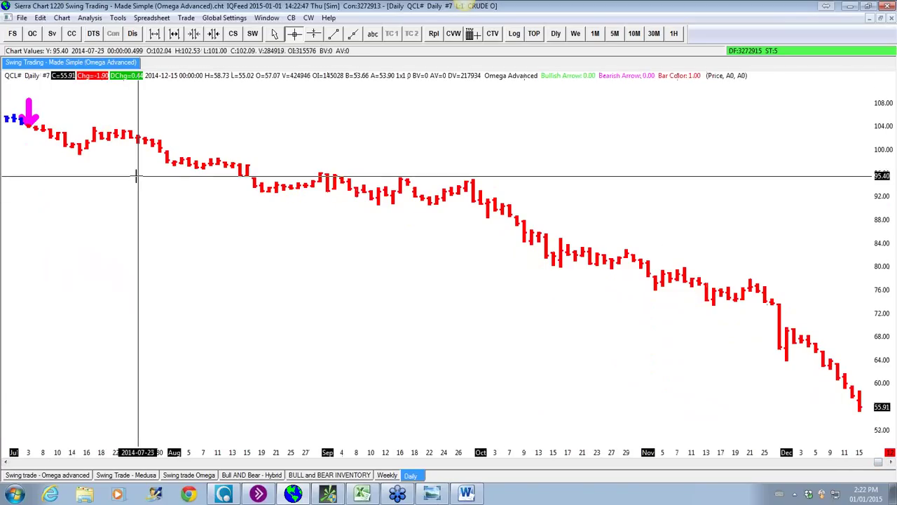
pyautogui.click(366, 493)
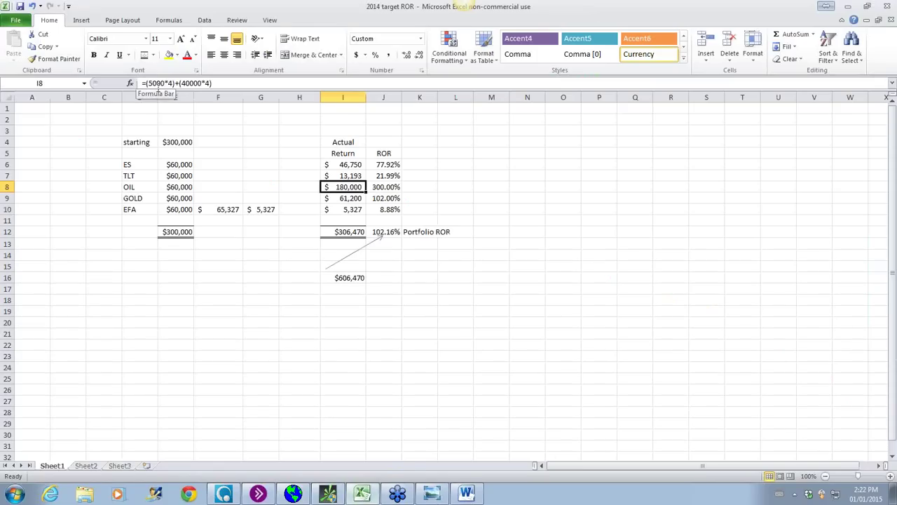
# Switch between the weekly QCL# chart in Sierra Chart and the OIL return in Excel, ending on the daily chart
pyautogui.click(293, 494)
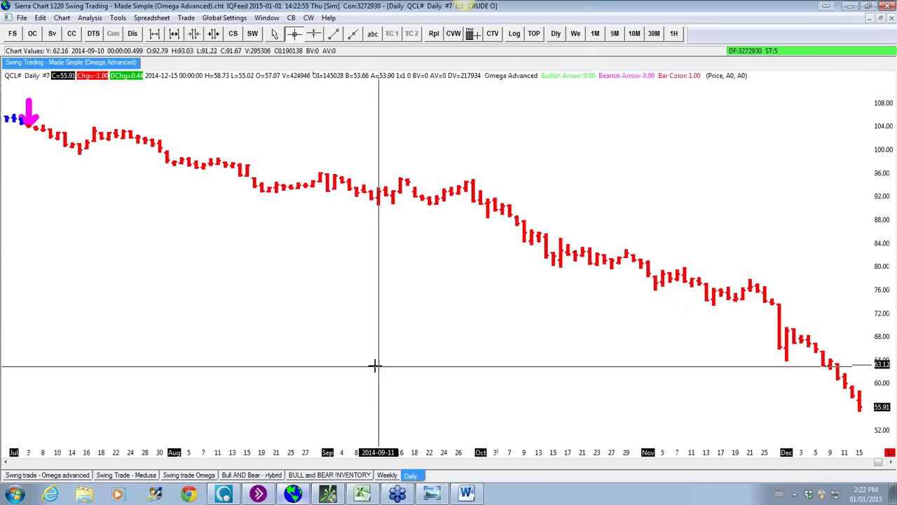
pyautogui.click(387, 476)
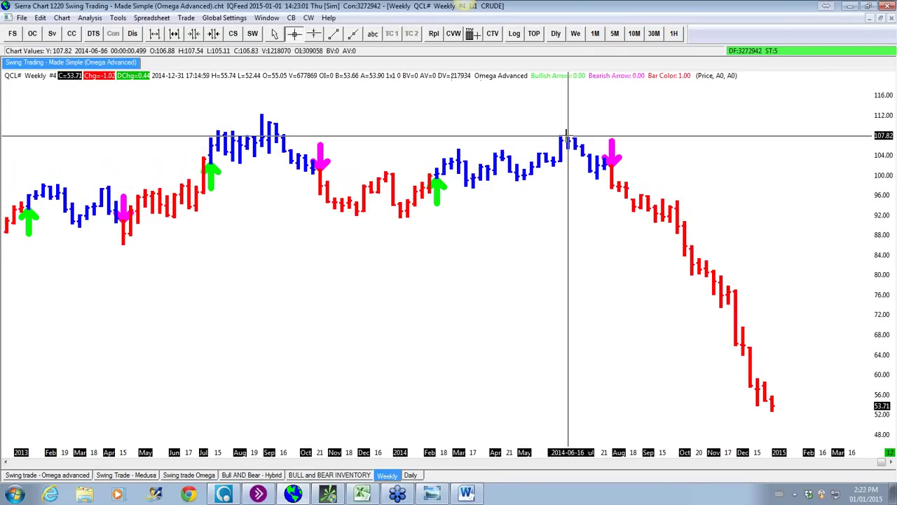
pyautogui.click(362, 494)
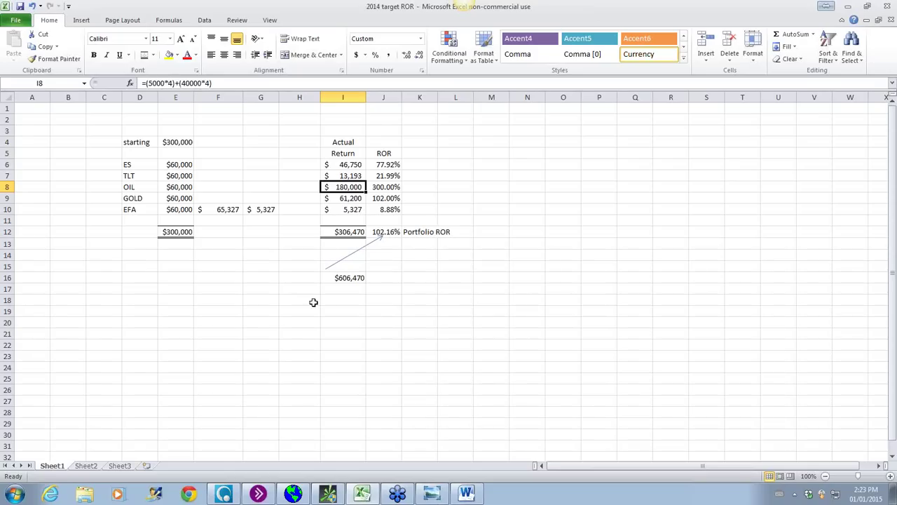
pyautogui.click(293, 494)
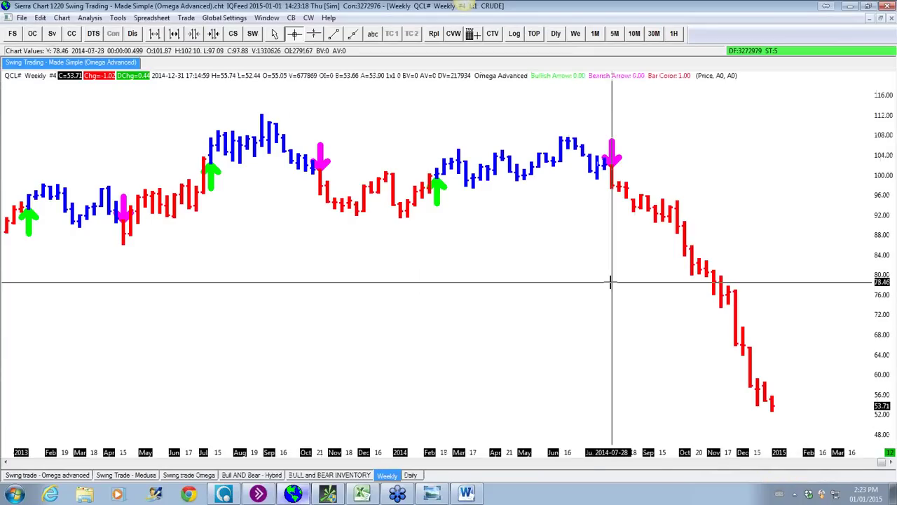
pyautogui.click(410, 474)
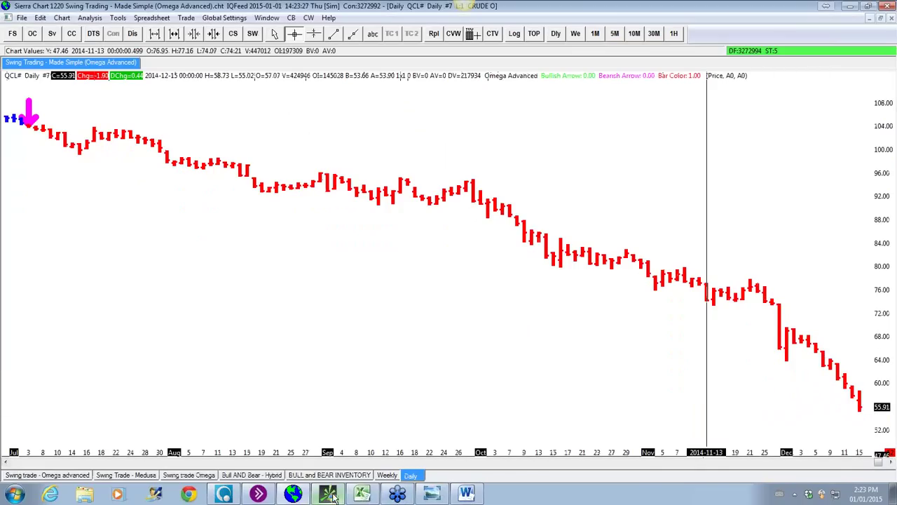
# In Excel, check the OIL starting allocation in E8 against the actual return formula in I8
pyautogui.click(361, 494)
pyautogui.click(172, 186)
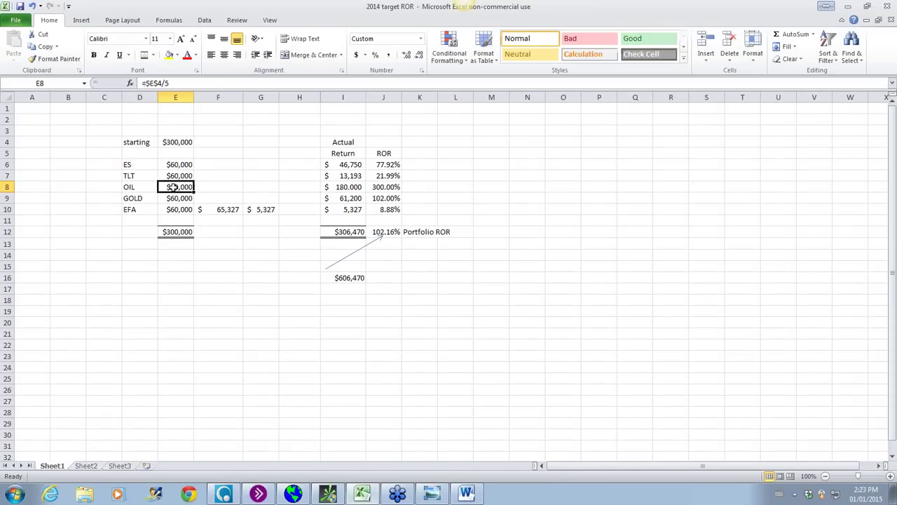
pyautogui.click(342, 185)
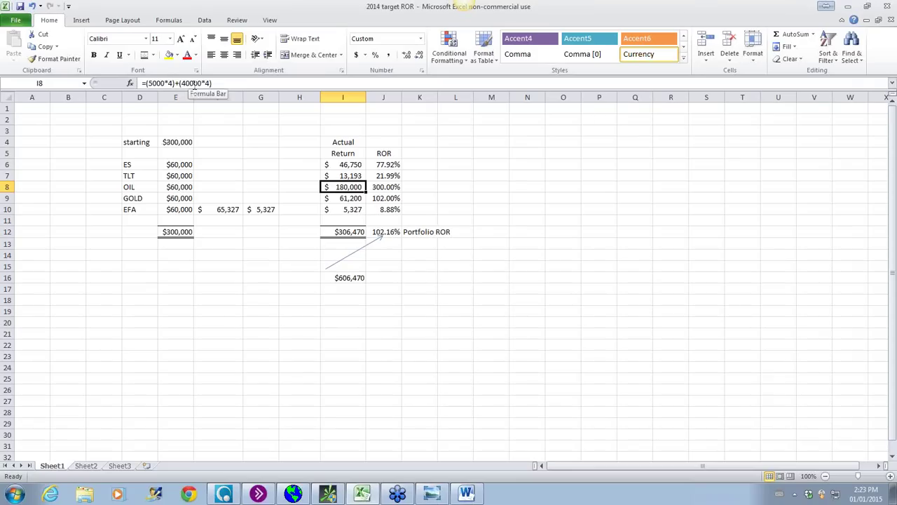
# Examine the weekly QCL# decline in Sierra Chart alongside the OIL actual return in the Excel workbook
pyautogui.click(326, 494)
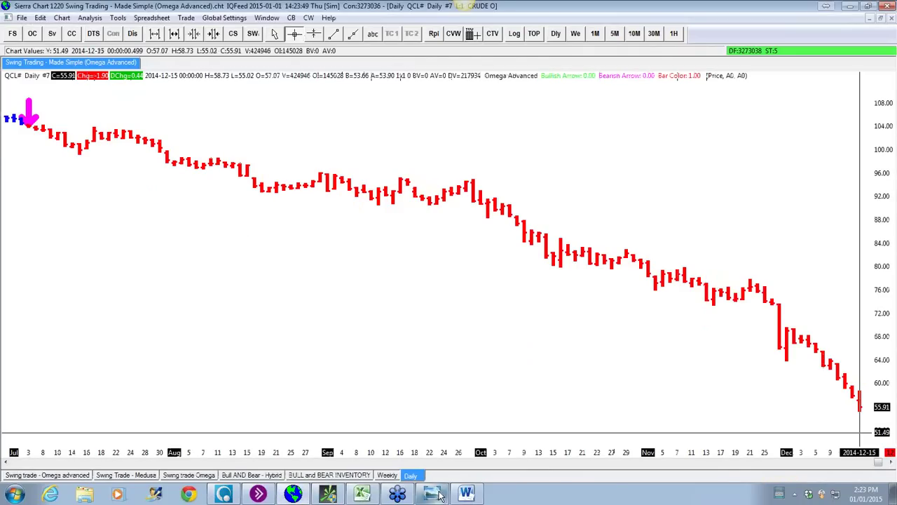
pyautogui.click(387, 475)
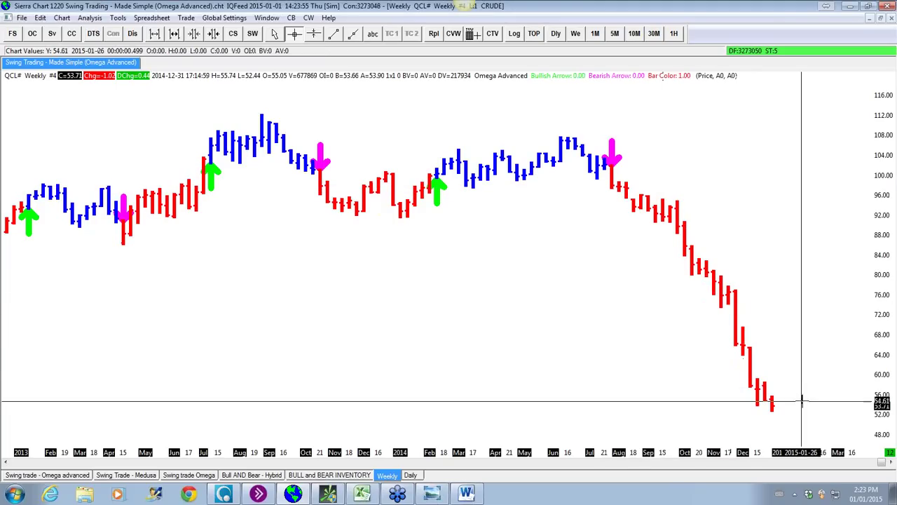
pyautogui.click(362, 495)
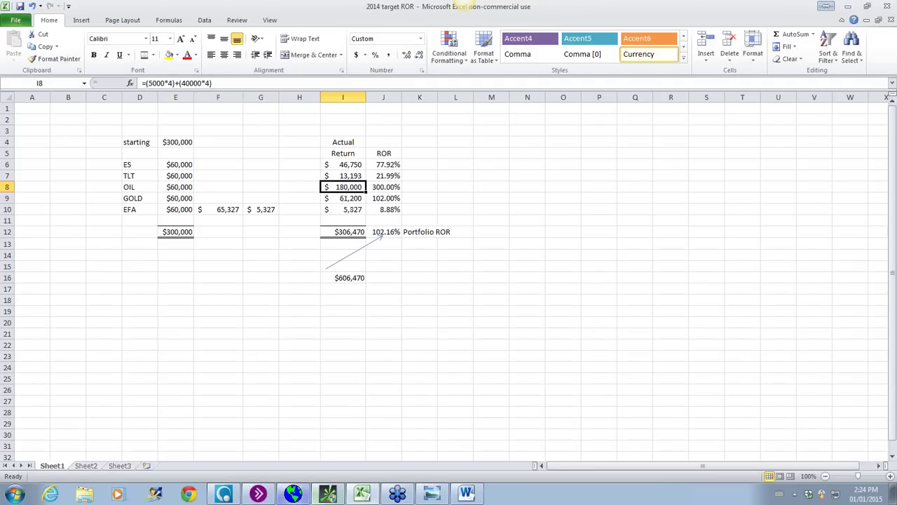
pyautogui.click(293, 467)
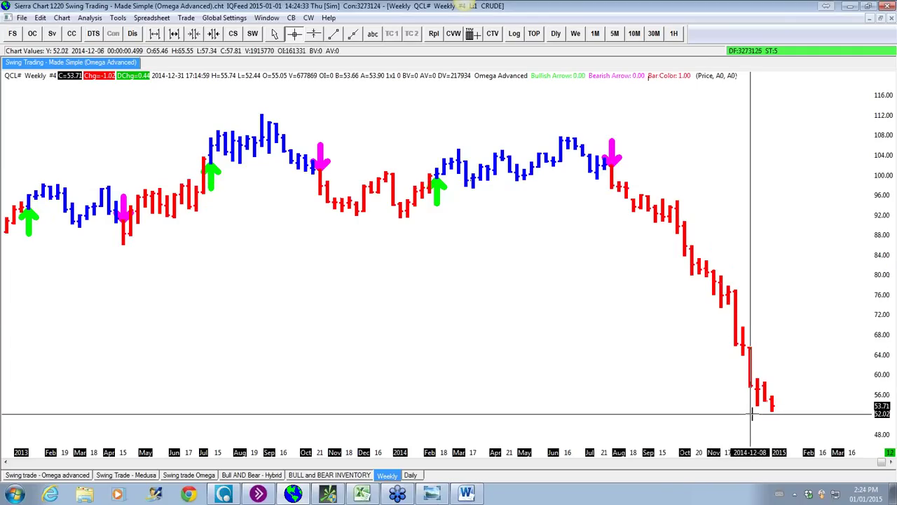
pyautogui.click(362, 494)
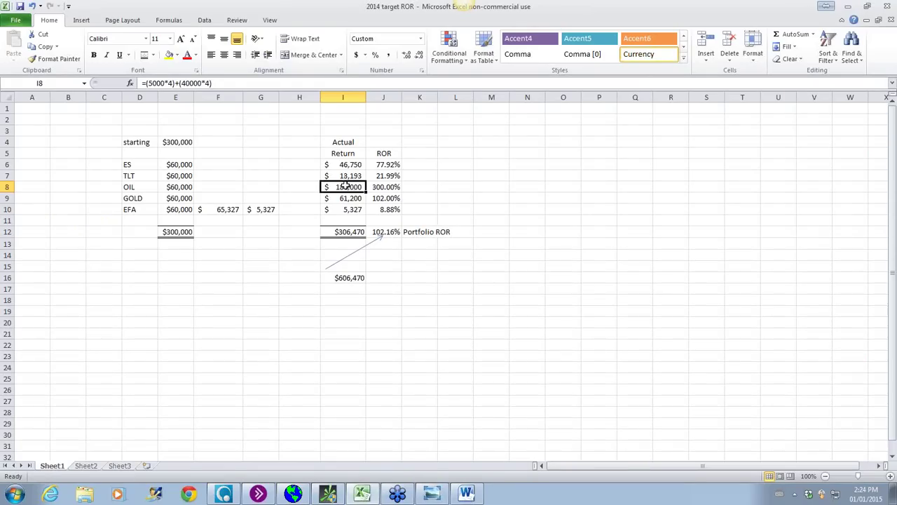
pyautogui.click(293, 493)
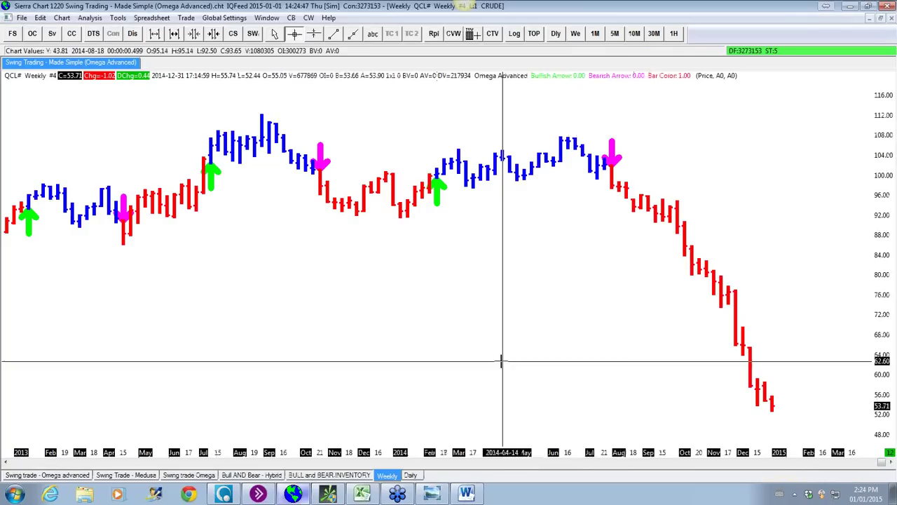
# Switch to Excel and replace the OIL actual return formula in I8 with =50000
pyautogui.click(363, 495)
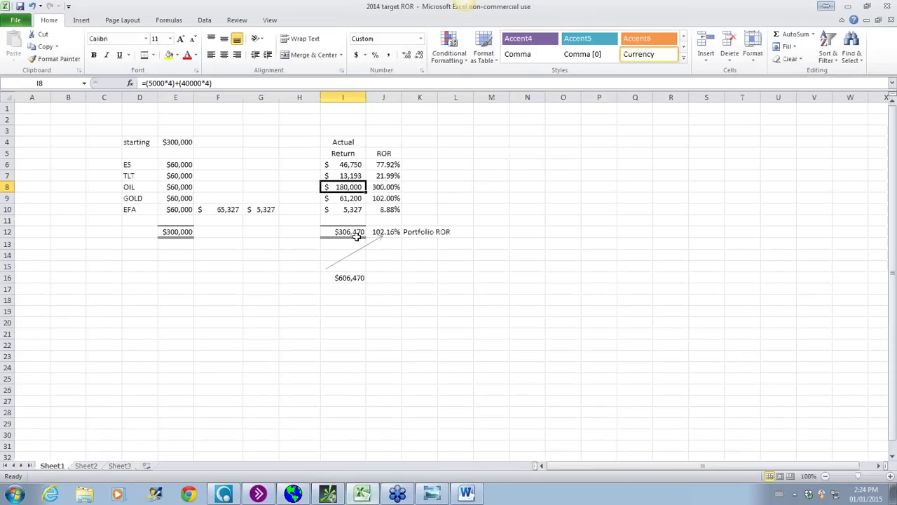
pyautogui.write('=5')
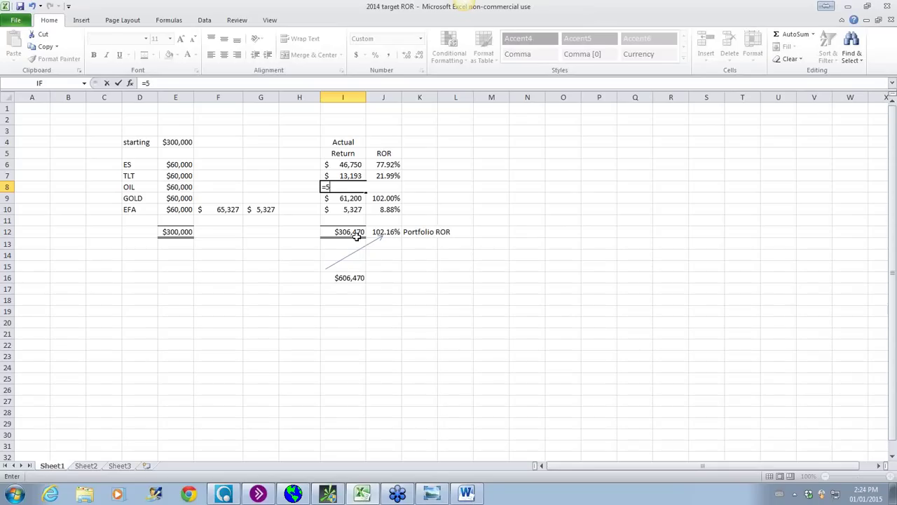
pyautogui.write('0000')
pyautogui.press('Return')
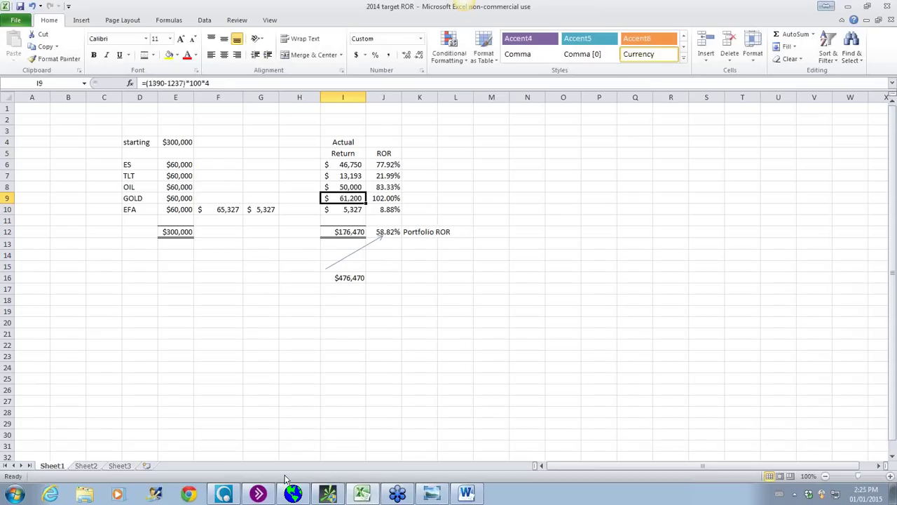
# Switch to Sierra Chart and change the weekly chart's symbol to QGC#
pyautogui.click(294, 494)
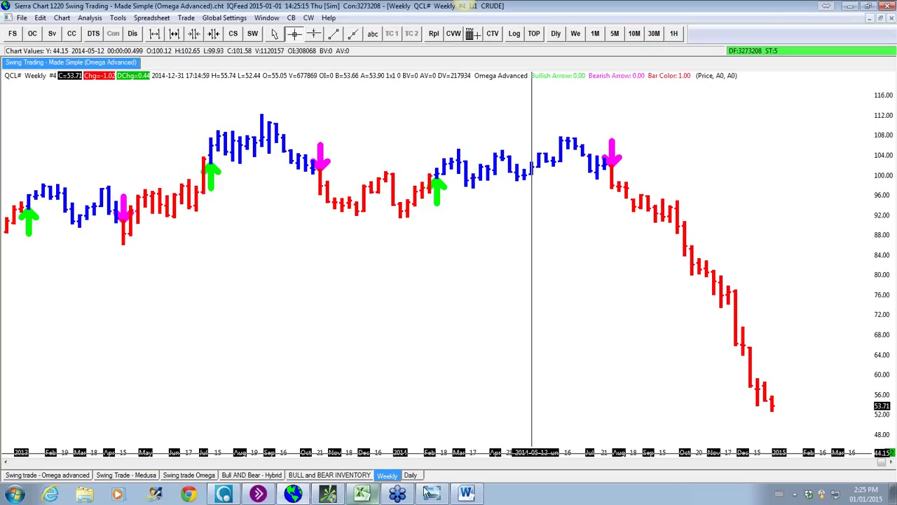
pyautogui.moveTo(431, 491)
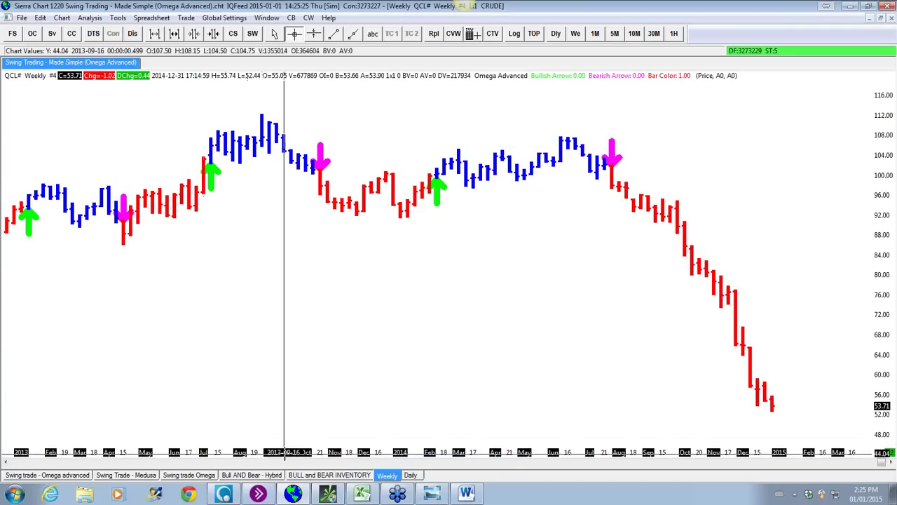
pyautogui.click(62, 17)
pyautogui.click(71, 32)
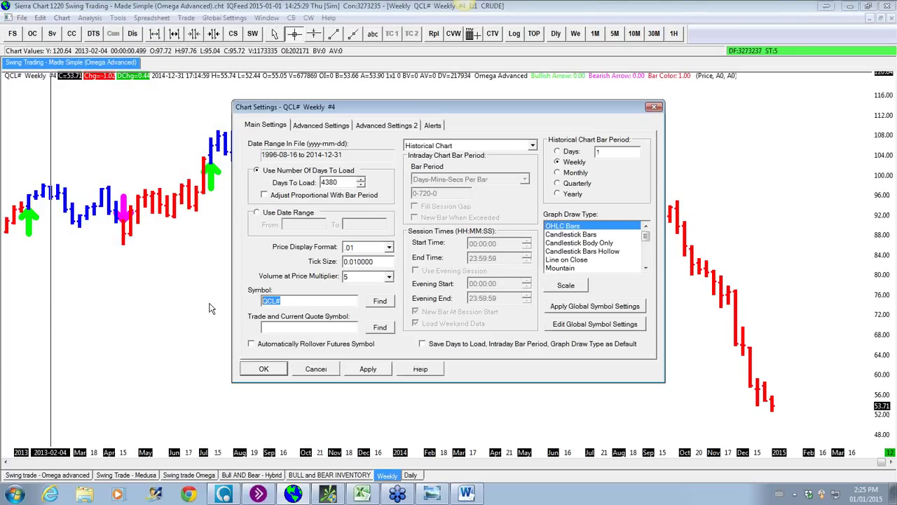
pyautogui.write('qgc#')
pyautogui.press('Return')
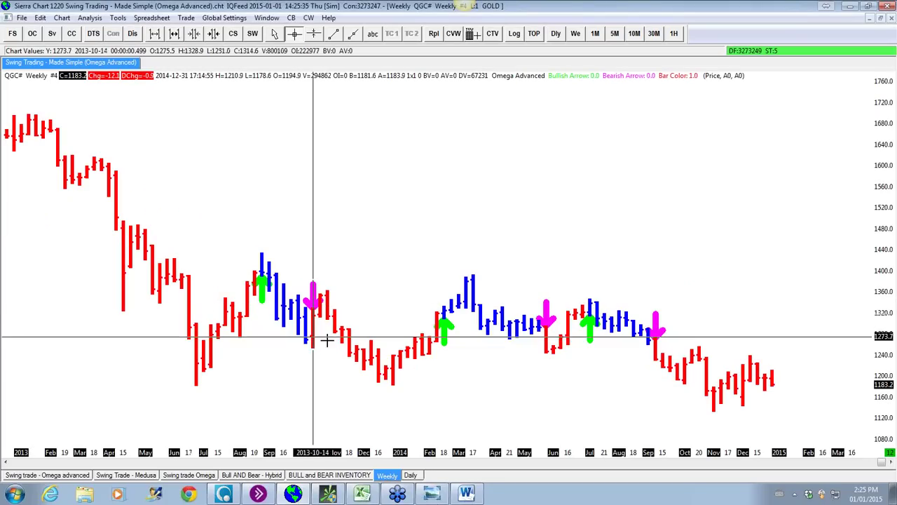
# Examine the daily QGC# chart's latest bars and its signals from December 2013 to early May 2014
pyautogui.click(410, 475)
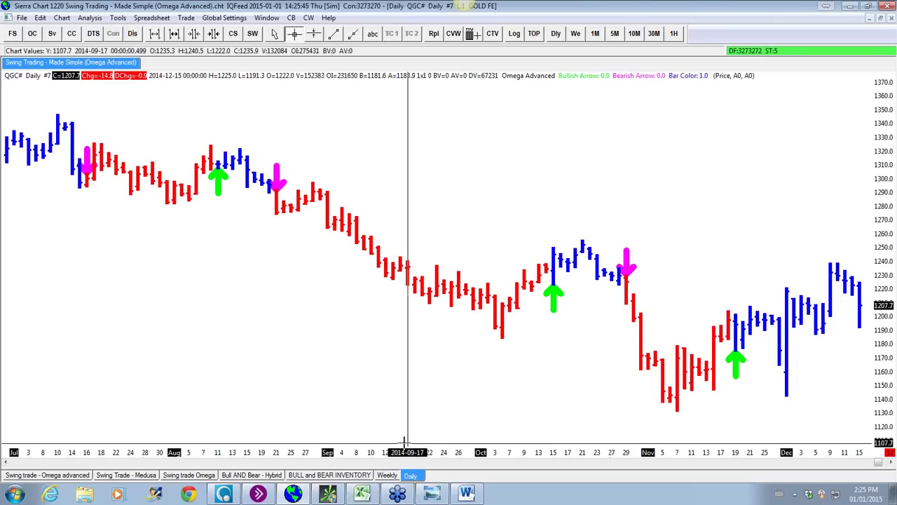
pyautogui.click(410, 476)
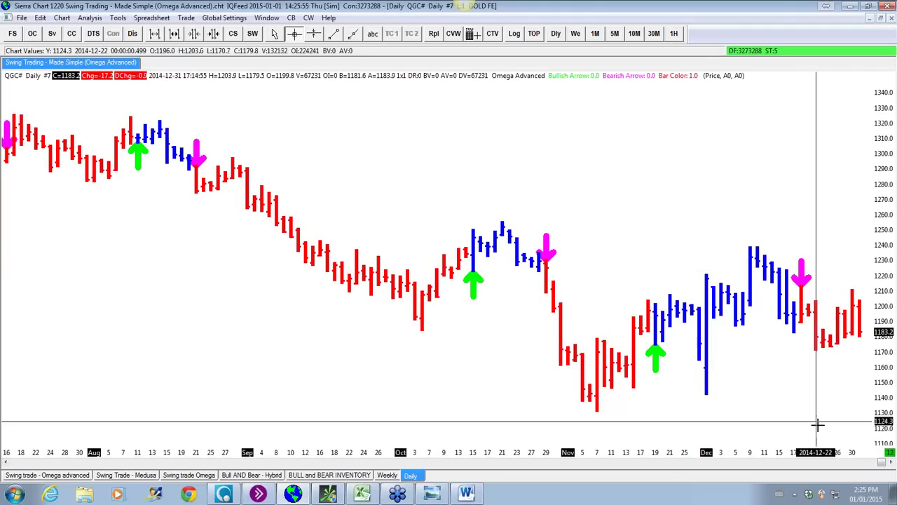
pyautogui.moveTo(882, 471); pyautogui.dragTo(832, 464)
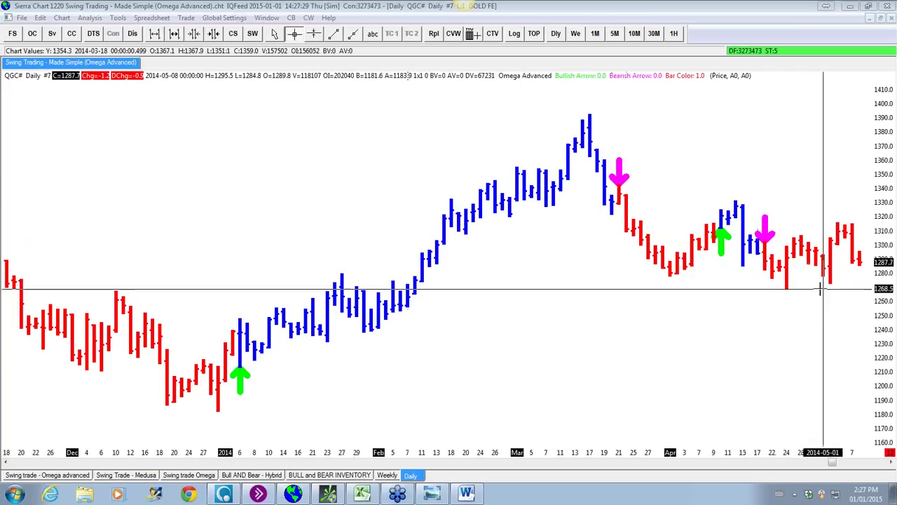
# Back in Excel, check the GOLD allocation in E9 and the actual return formula in I9
pyautogui.click(362, 494)
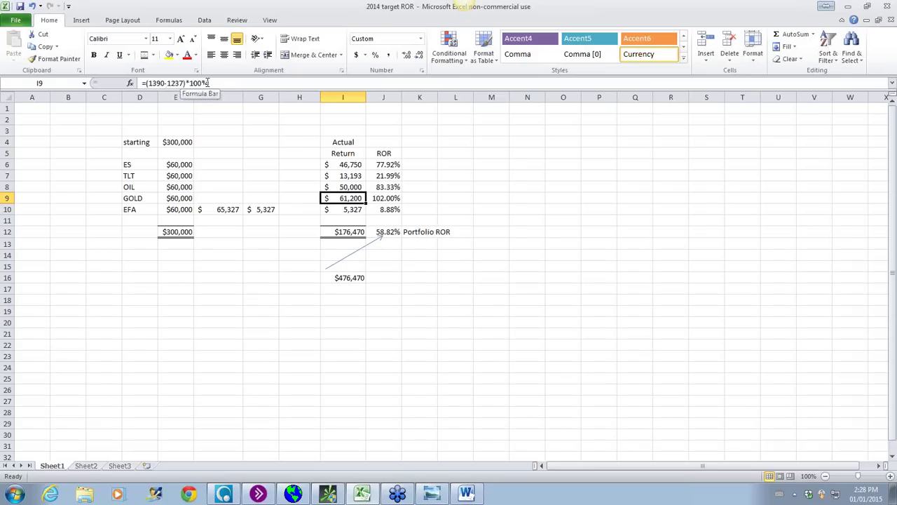
pyautogui.click(175, 199)
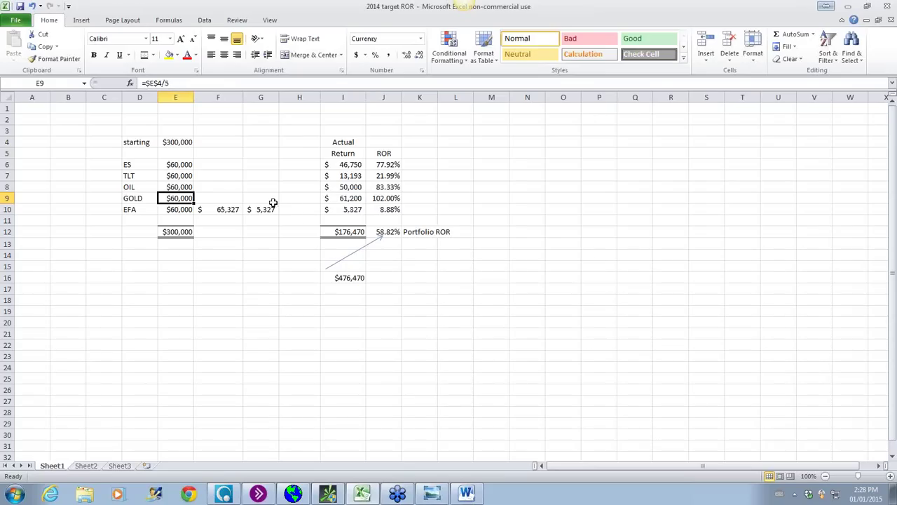
pyautogui.click(328, 200)
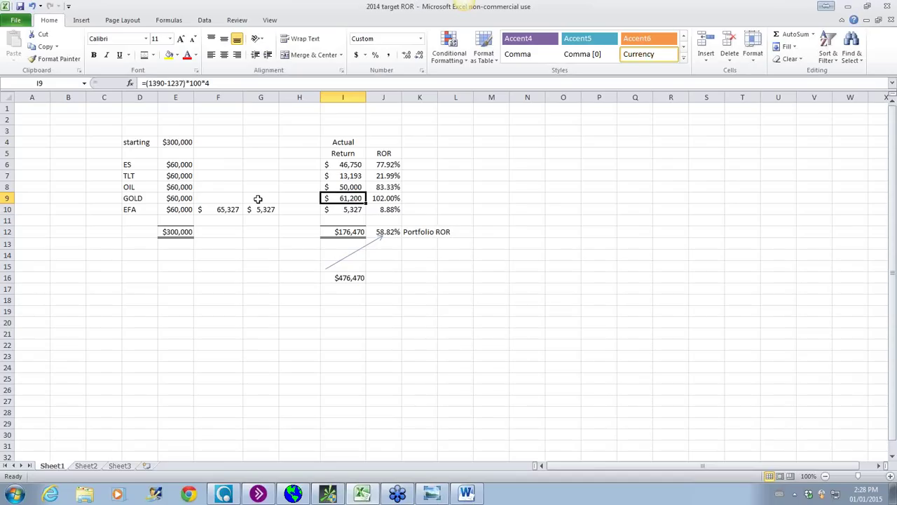
# Replace the GOLD actual return formula in I9 with =25000 and dismiss the magicJack window
pyautogui.click(293, 290)
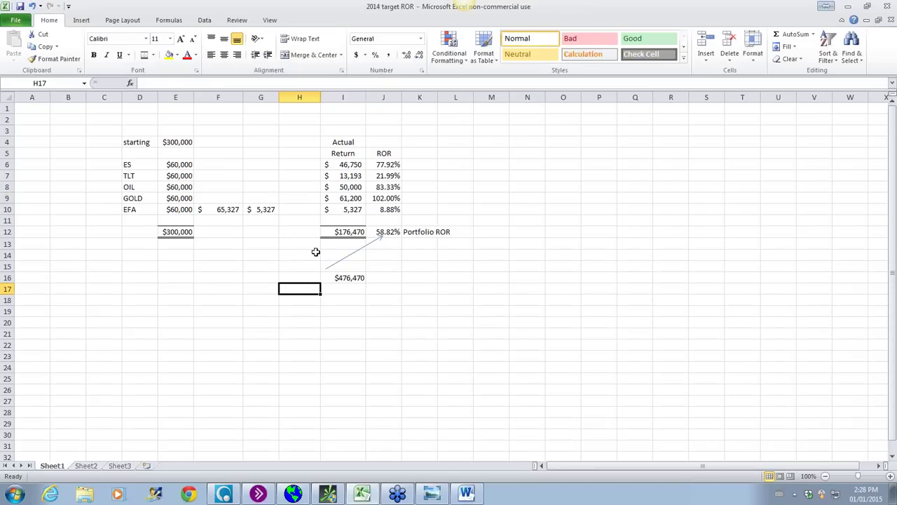
pyautogui.click(334, 197)
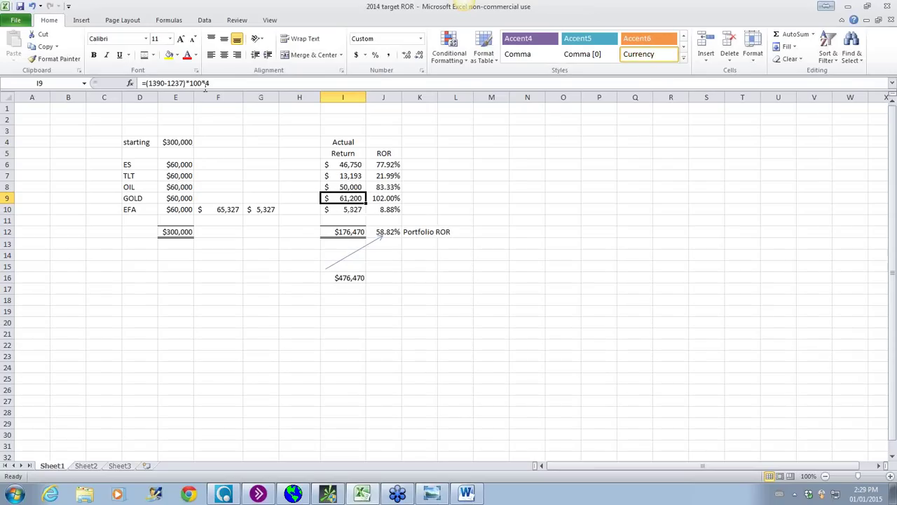
pyautogui.moveTo(220, 83); pyautogui.dragTo(145, 82)
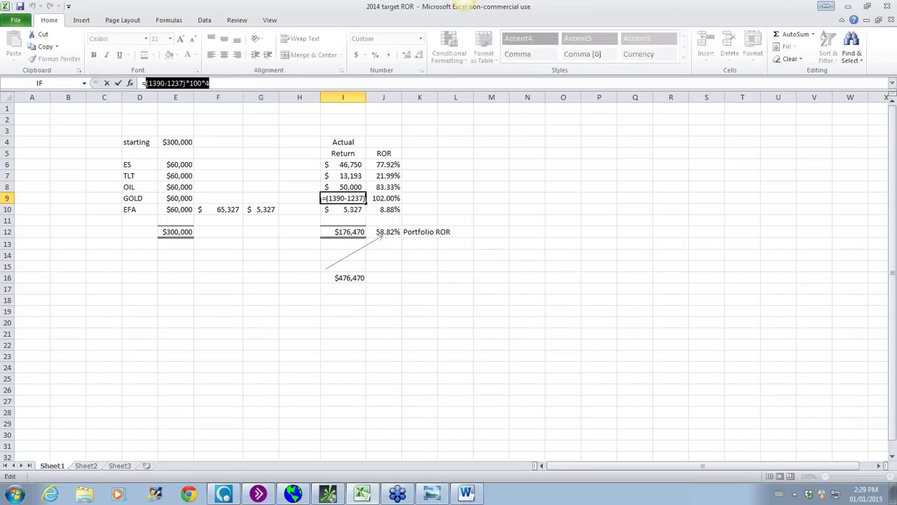
pyautogui.write('25000')
pyautogui.press('Return')
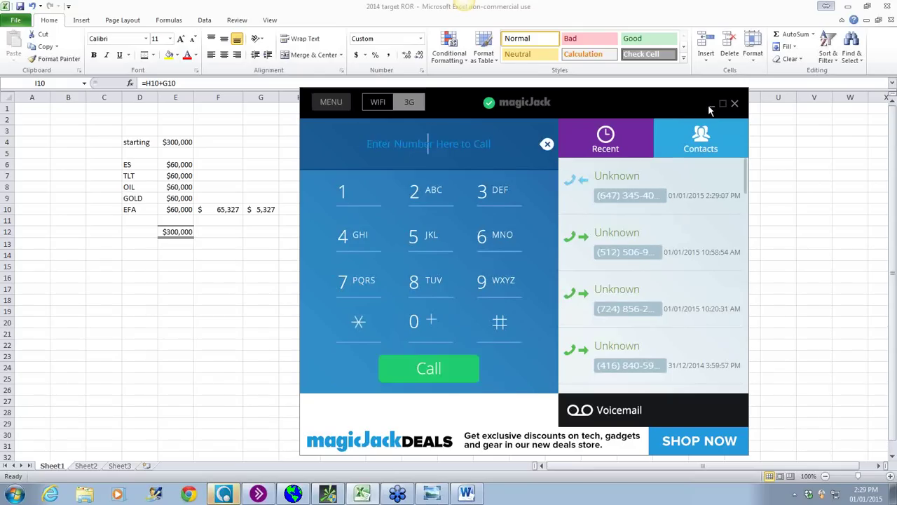
pyautogui.click(710, 104)
pyautogui.click(291, 320)
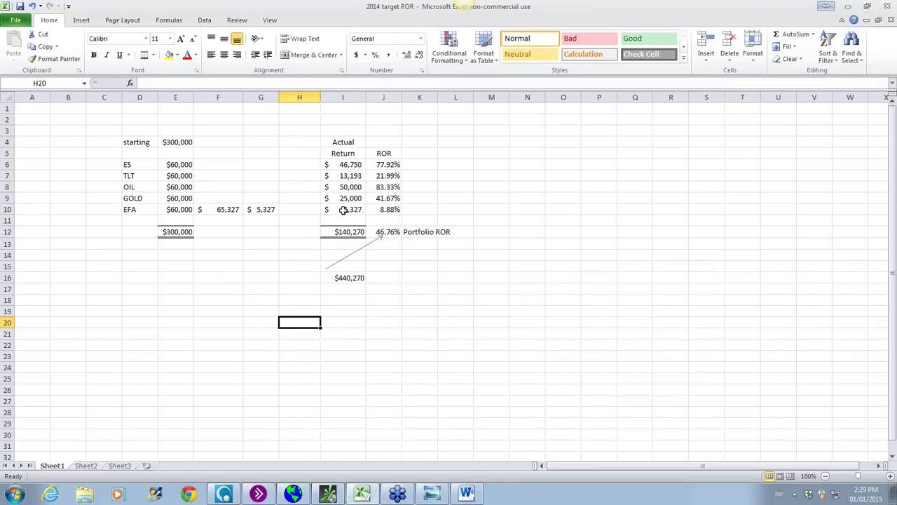
# Compare the portfolio ROR in J12 on Sheet1 with the interest rate and future value calculation on Sheet2
pyautogui.click(389, 263)
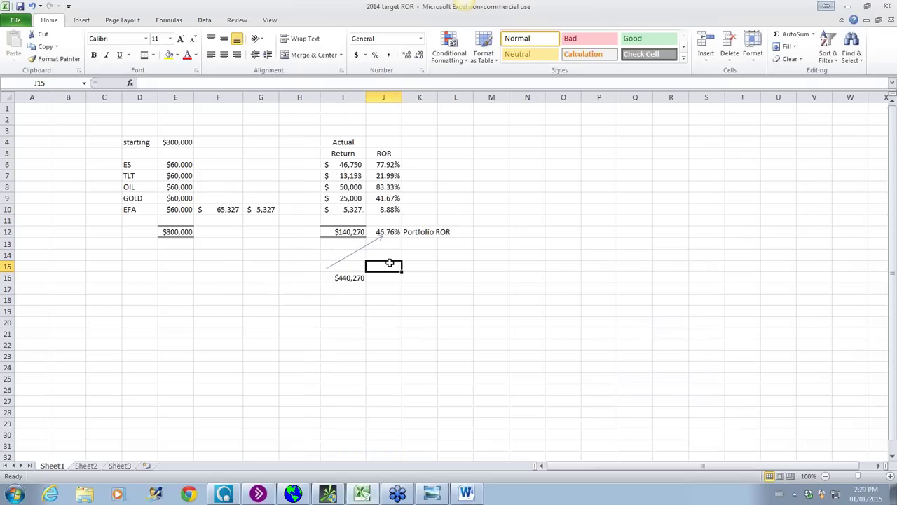
pyautogui.click(383, 234)
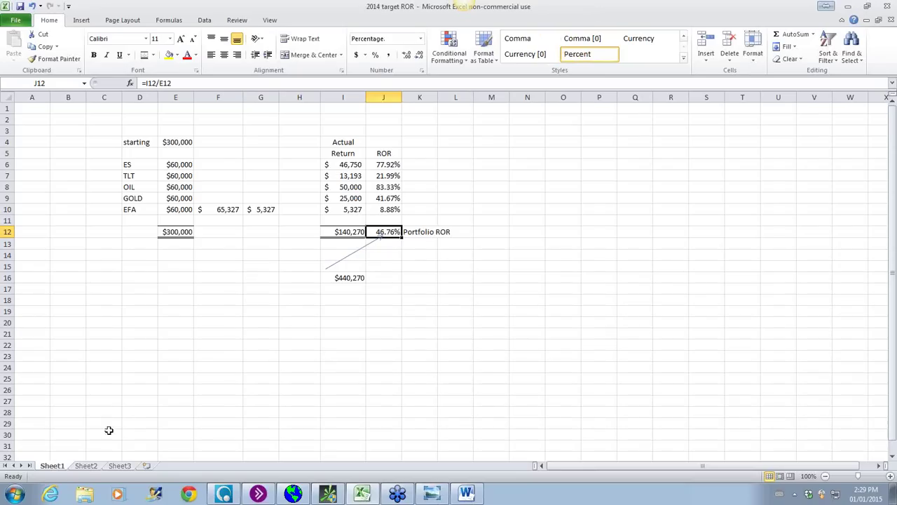
pyautogui.click(84, 466)
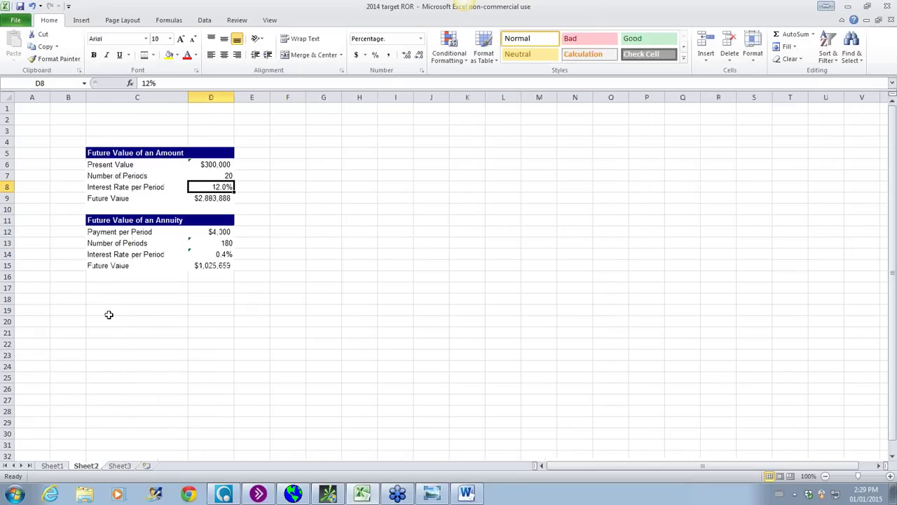
pyautogui.click(52, 467)
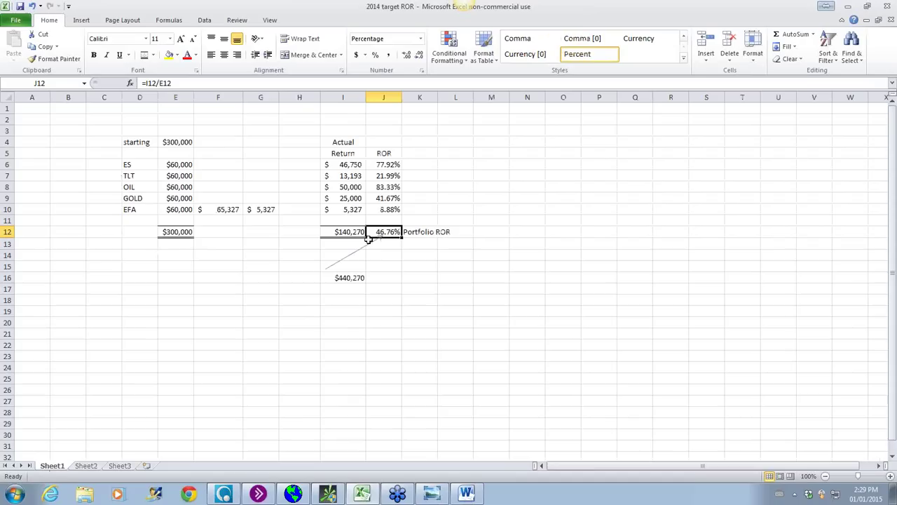
pyautogui.click(86, 466)
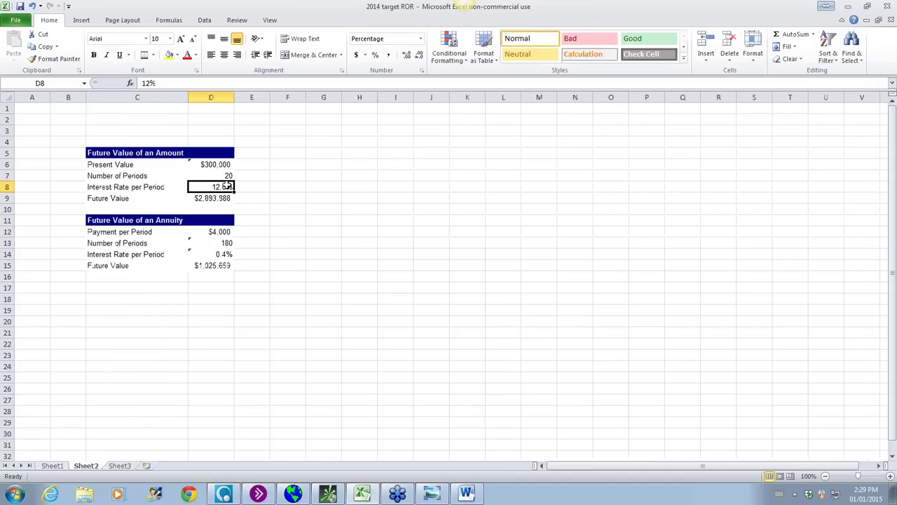
pyautogui.click(55, 467)
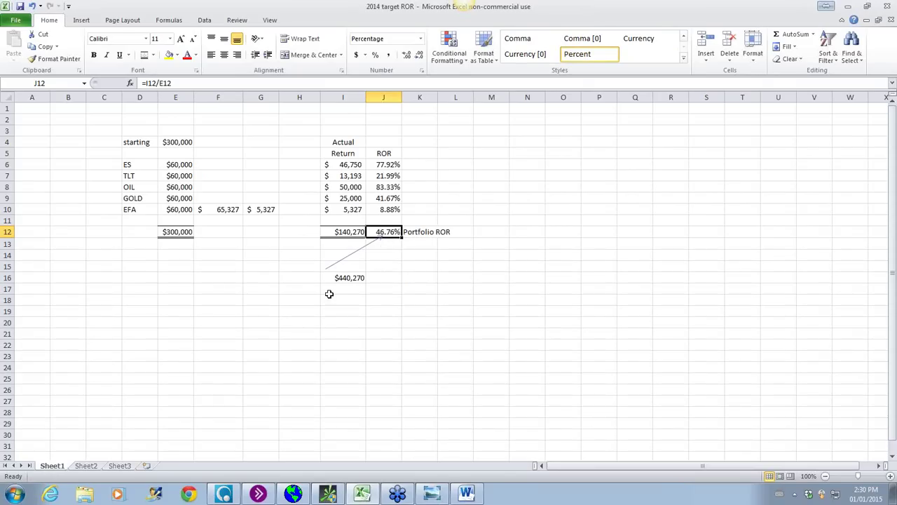
pyautogui.click(81, 466)
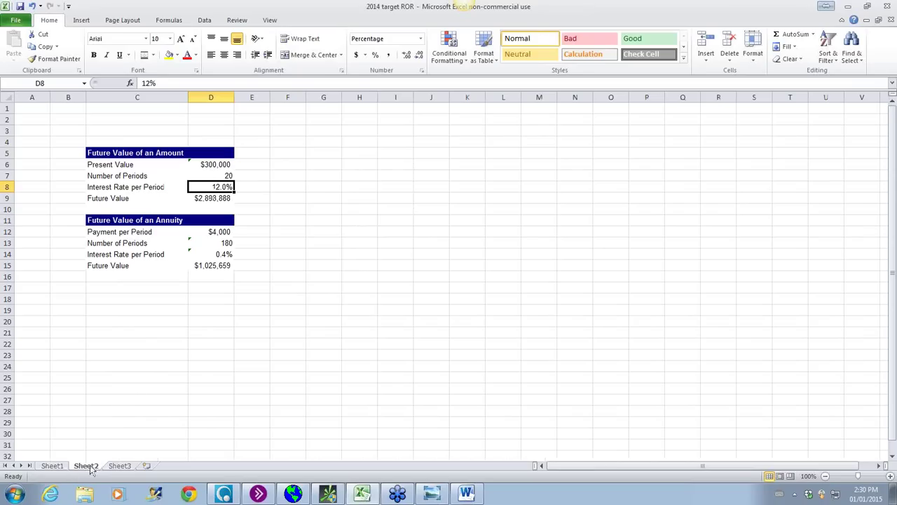
pyautogui.click(60, 467)
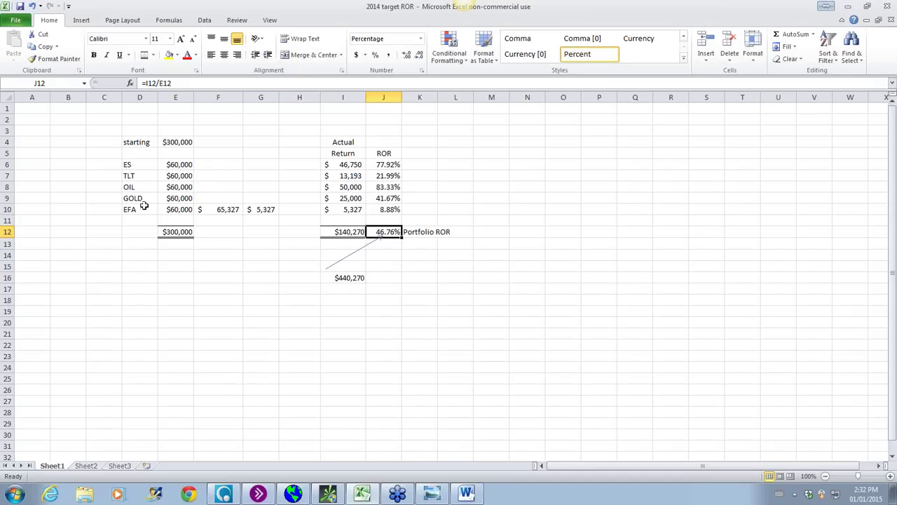
# Review the starting capital in E4 against the portfolio ROR in J12 on Sheet1
pyautogui.click(167, 145)
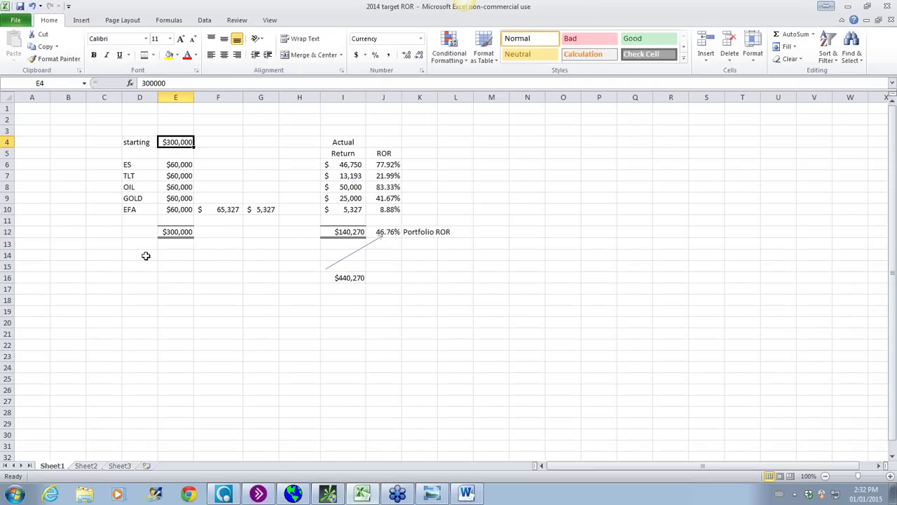
pyautogui.click(389, 239)
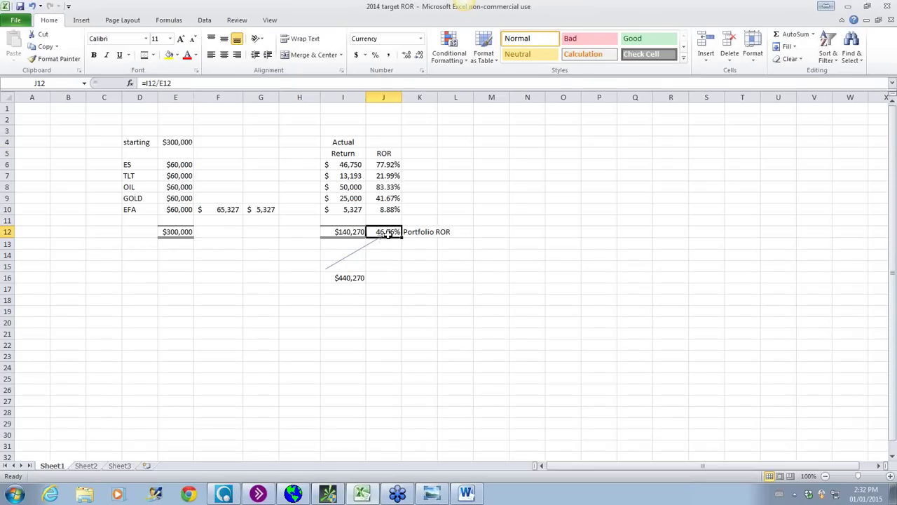
pyautogui.click(420, 258)
pyautogui.moveTo(421, 258); pyautogui.dragTo(414, 267)
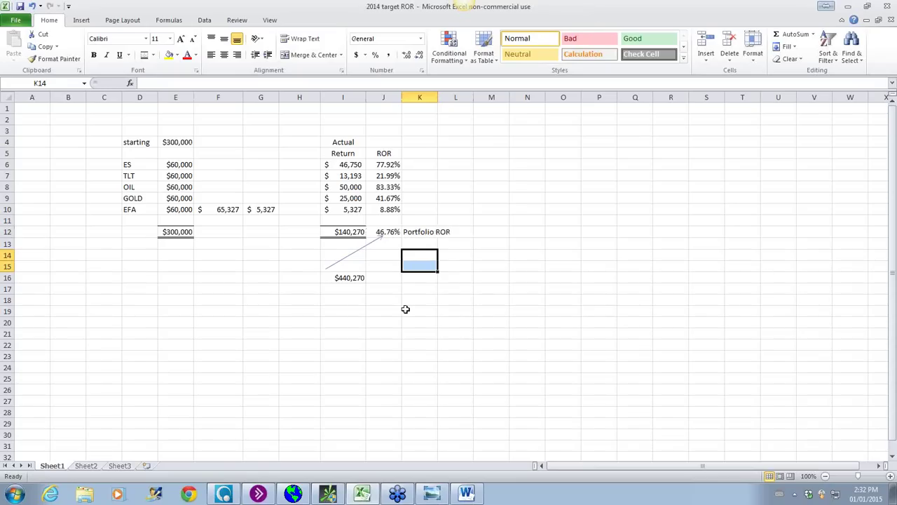
pyautogui.click(247, 280)
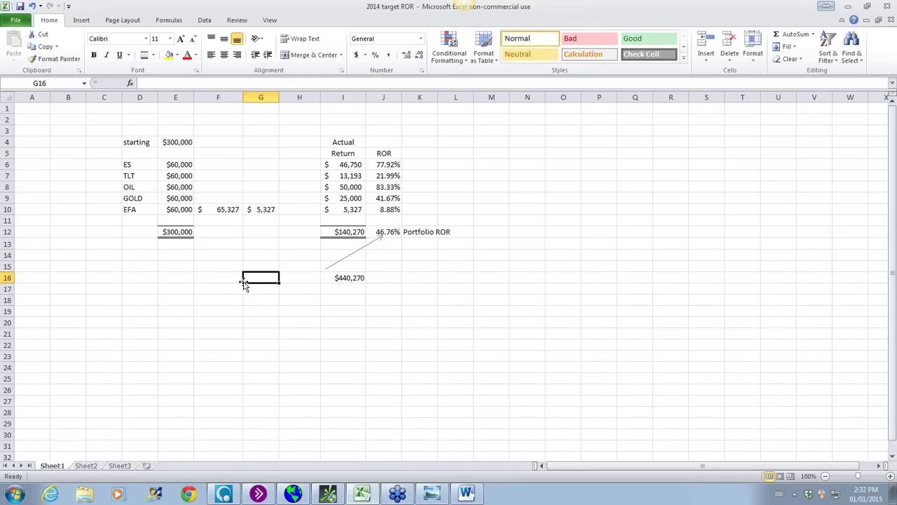
pyautogui.click(277, 256)
pyautogui.click(174, 141)
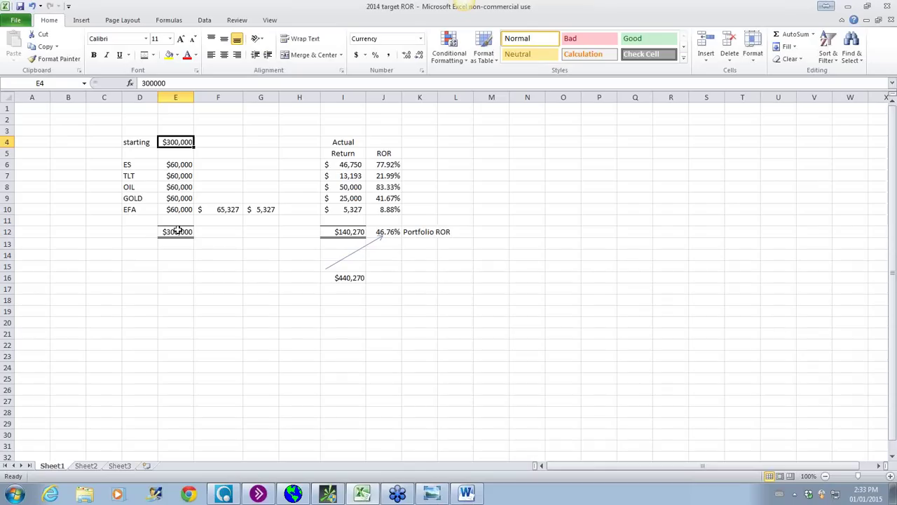
# View the banner1 image in Windows Photo Viewer and return to the Excel workbook
pyautogui.click(431, 493)
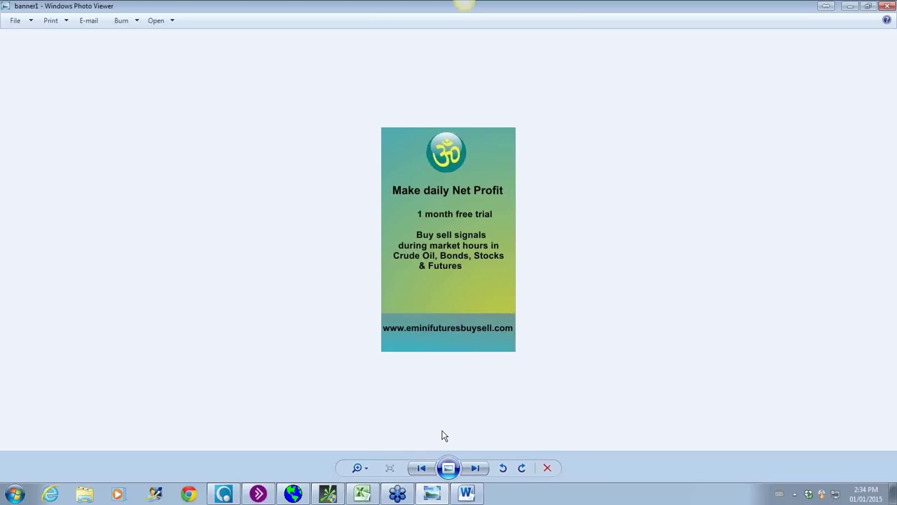
pyautogui.click(850, 12)
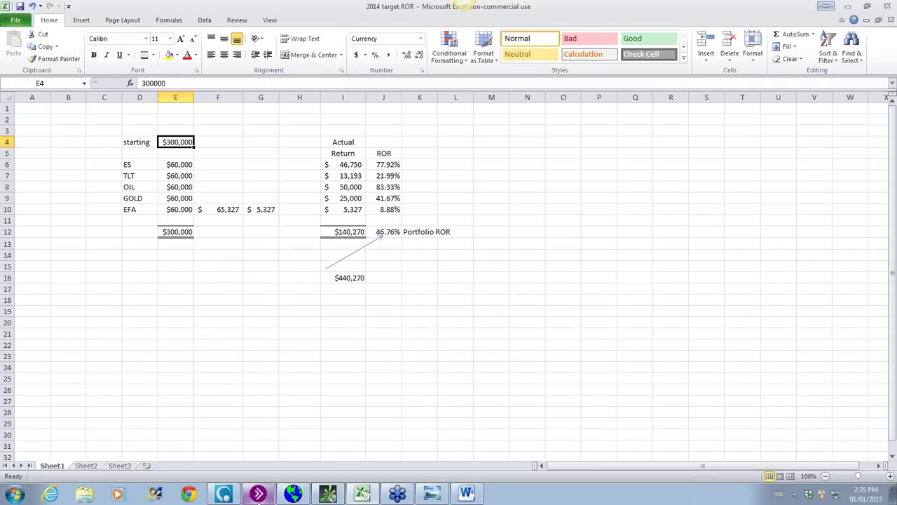
pyautogui.moveTo(341, 498)
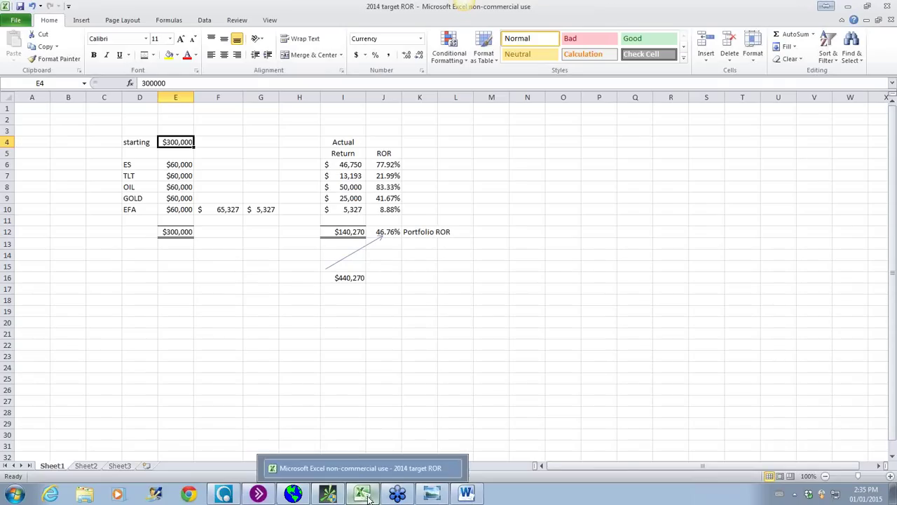
pyautogui.click(432, 494)
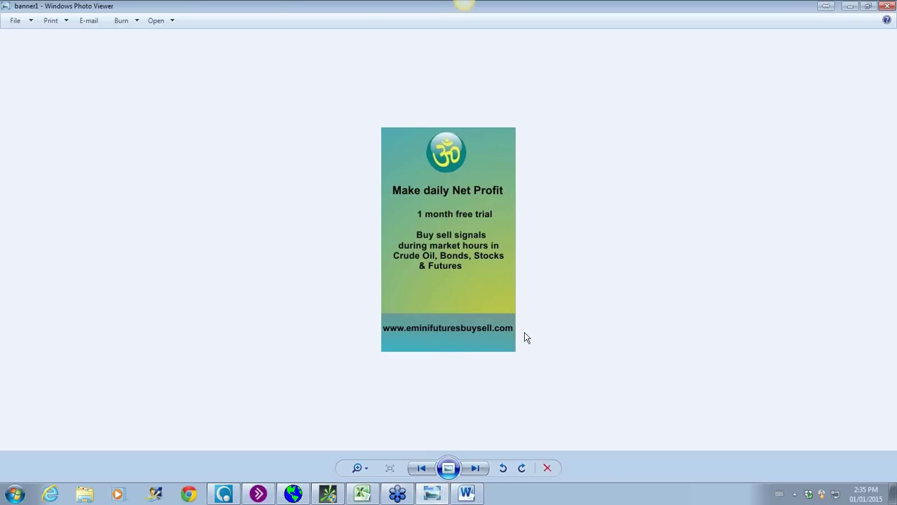
pyautogui.click(849, 9)
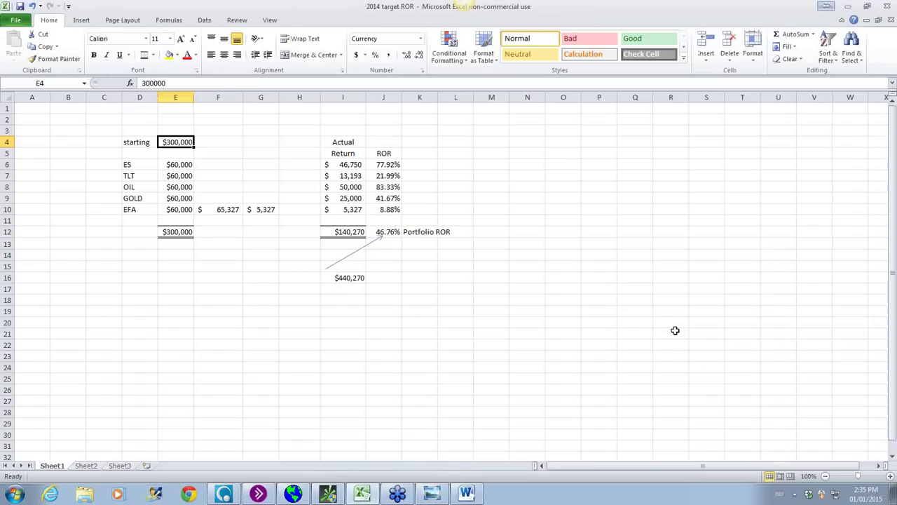
# View the disclaimer document in Word and the daily QGC# chart in Sierra Chart, ending back in Excel
pyautogui.click(466, 494)
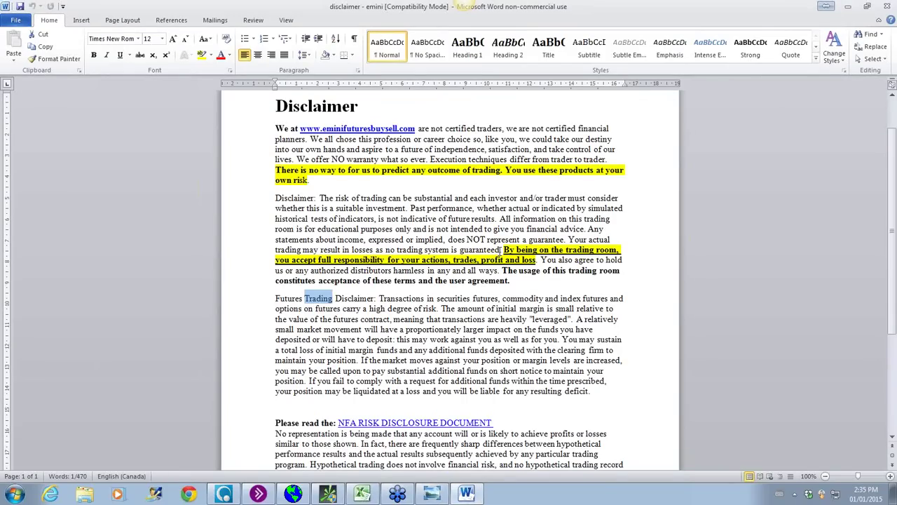
pyautogui.click(848, 7)
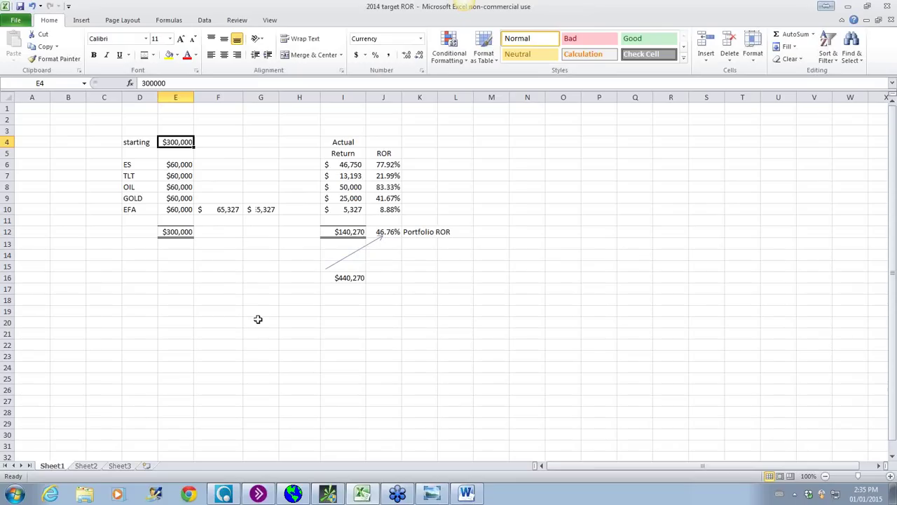
pyautogui.click(293, 494)
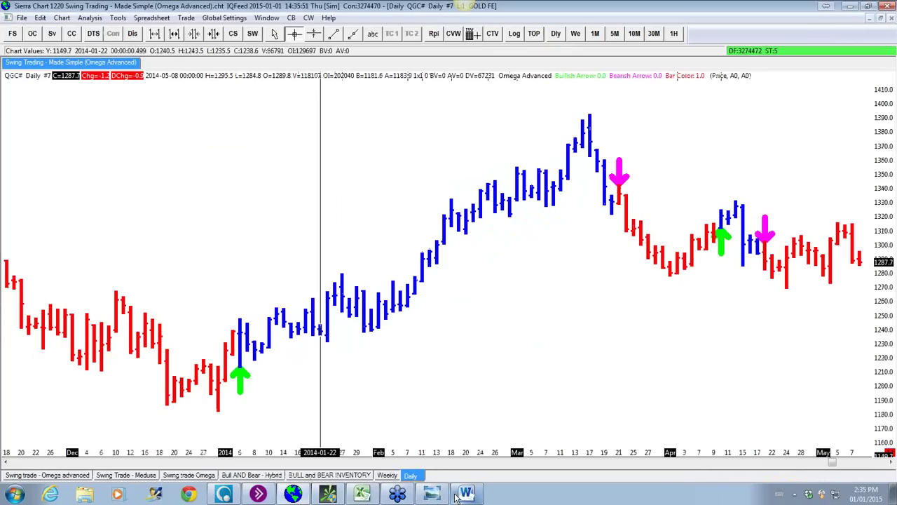
pyautogui.click(361, 494)
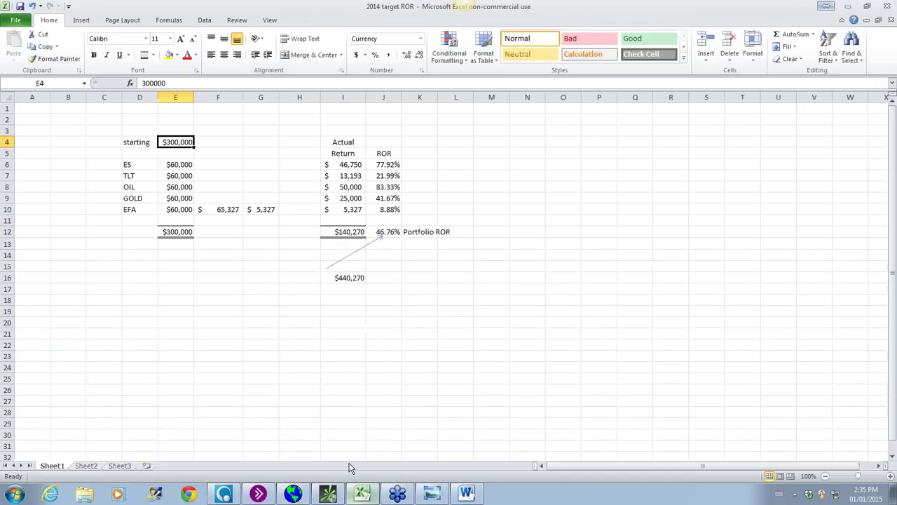
# On Sheet2, set the interest rate per period for the future value of an amount in D8 to 4%
pyautogui.click(87, 466)
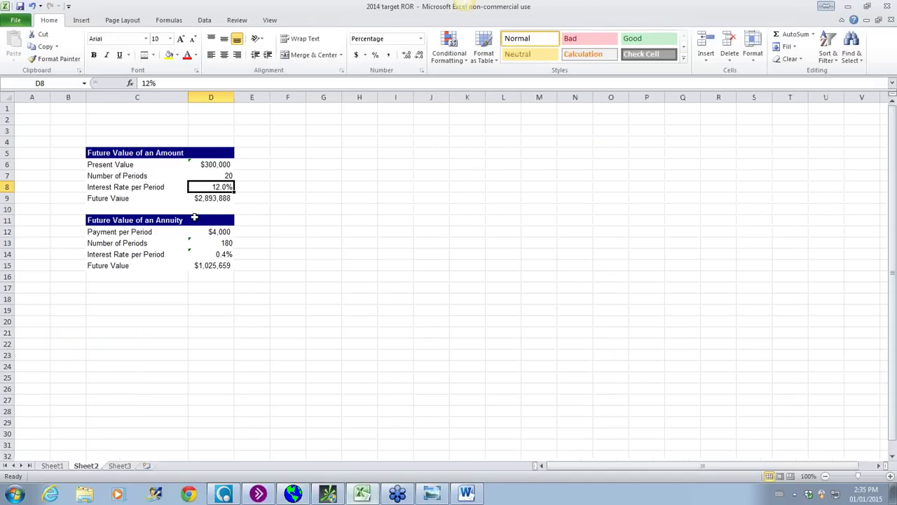
pyautogui.click(161, 83)
pyautogui.press('Delete')
pyautogui.press('Delete')
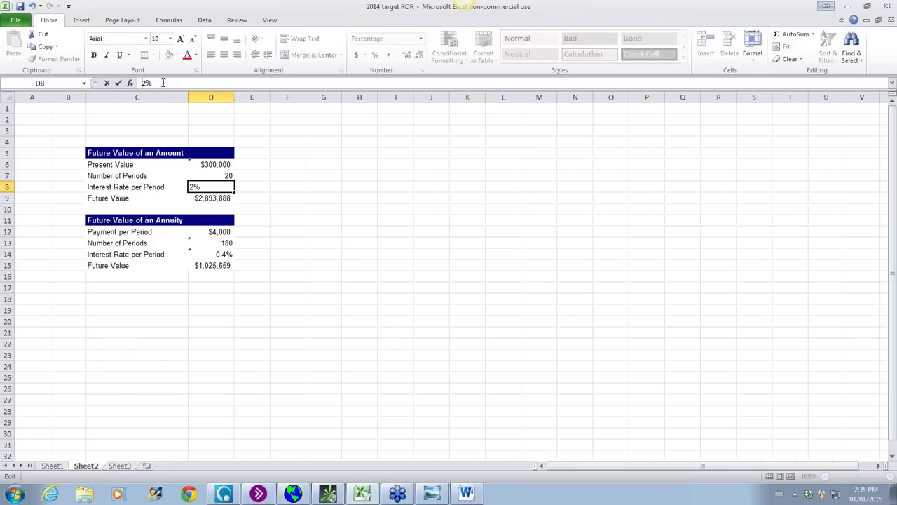
pyautogui.write('4')
pyautogui.click(118, 83)
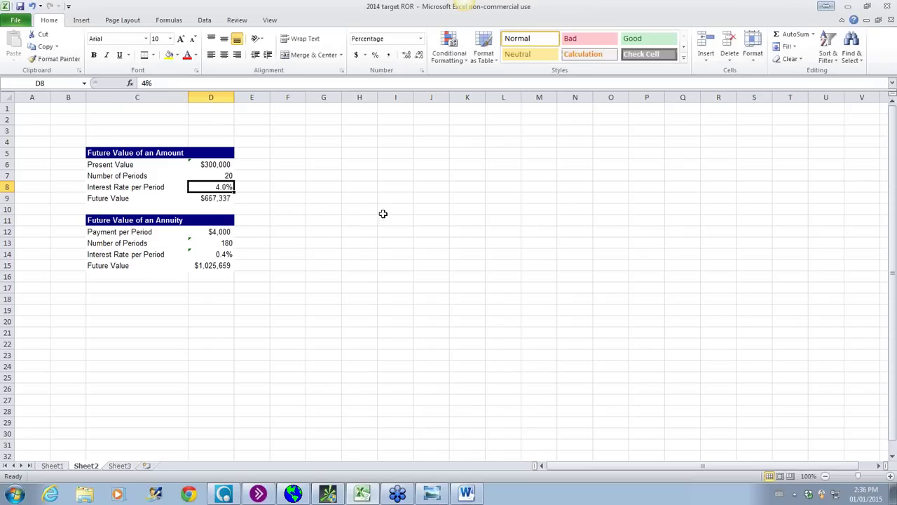
# Set the interest rate per period in D8 back to 12%
pyautogui.click(142, 82)
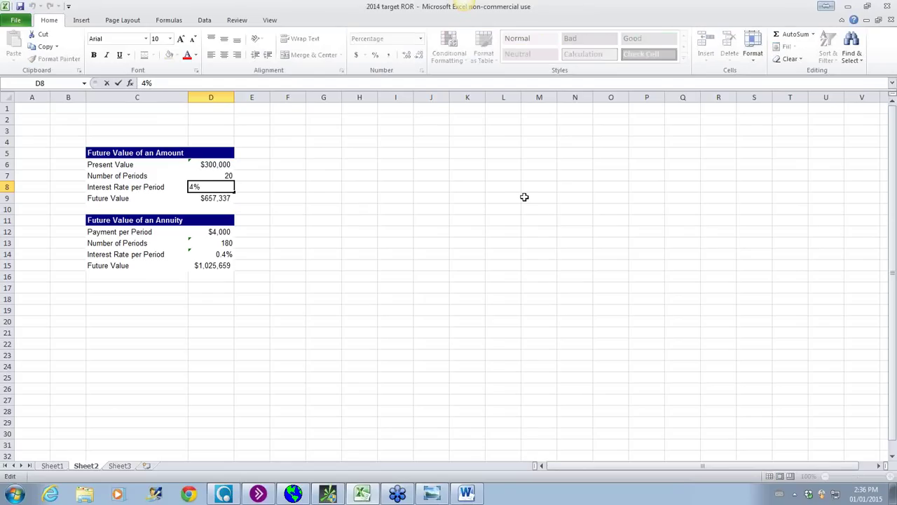
pyautogui.press('Delete')
pyautogui.write('12')
pyautogui.click(117, 83)
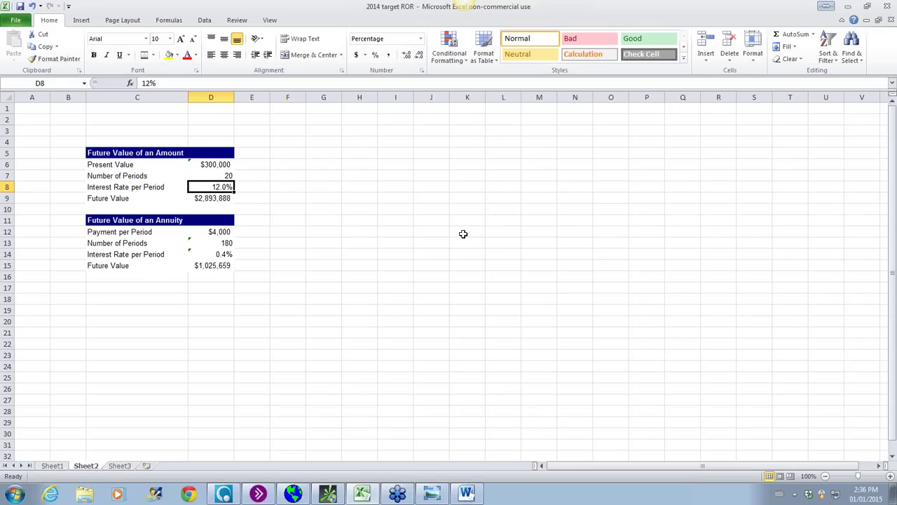
# Check the present value in D6, then glance at the daily QGC# chart in Sierra Chart and return to Excel
pyautogui.click(217, 165)
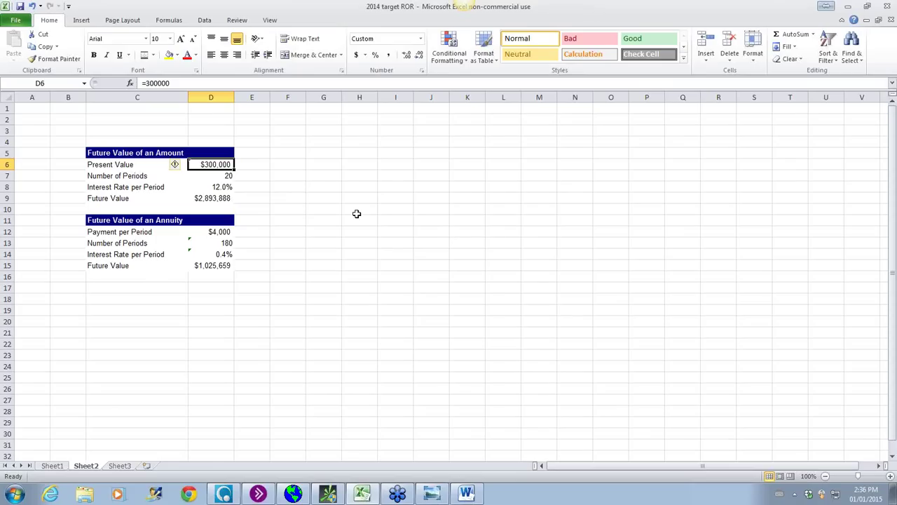
pyautogui.click(293, 494)
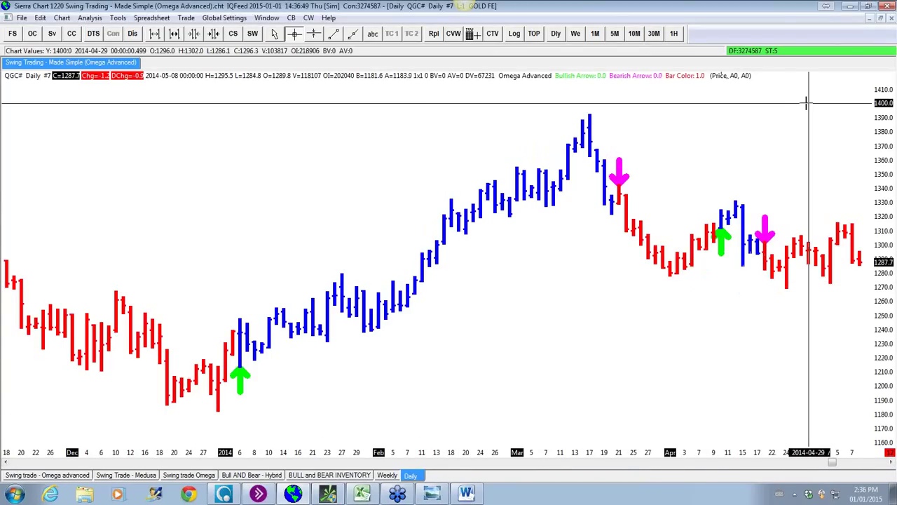
pyautogui.click(362, 494)
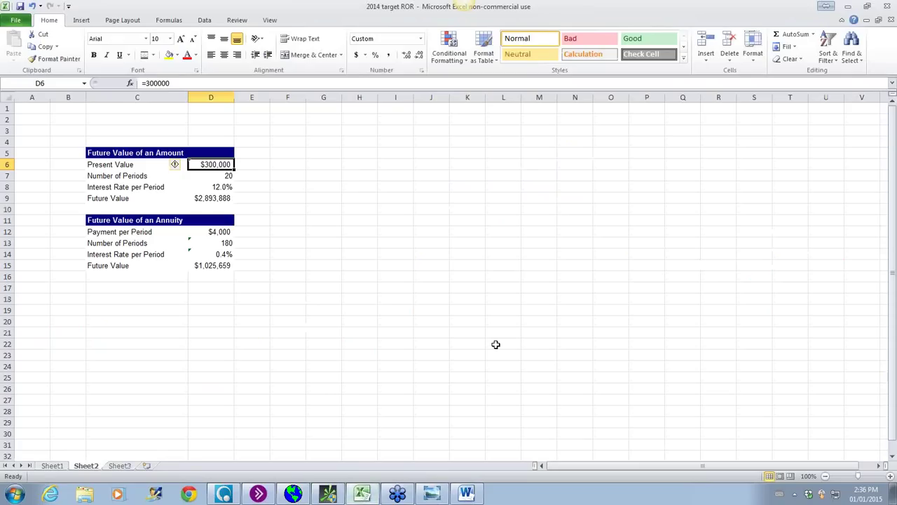
# Return to Sheet1 to review the portfolio's return summary
pyautogui.click(56, 467)
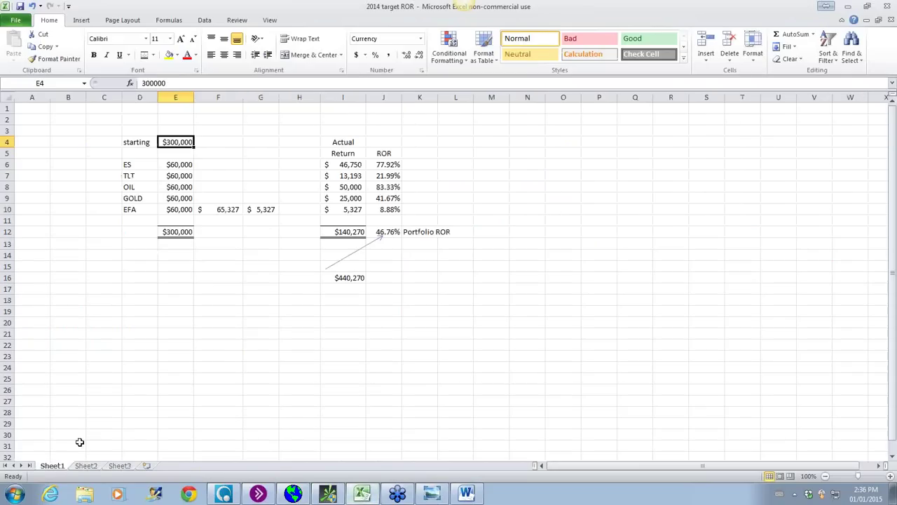
pyautogui.click(232, 329)
pyautogui.click(296, 274)
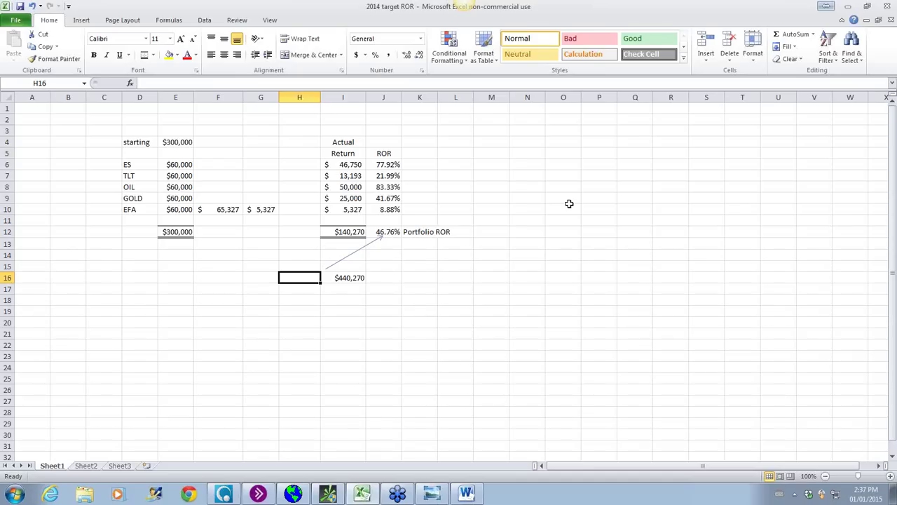
pyautogui.click(887, 99)
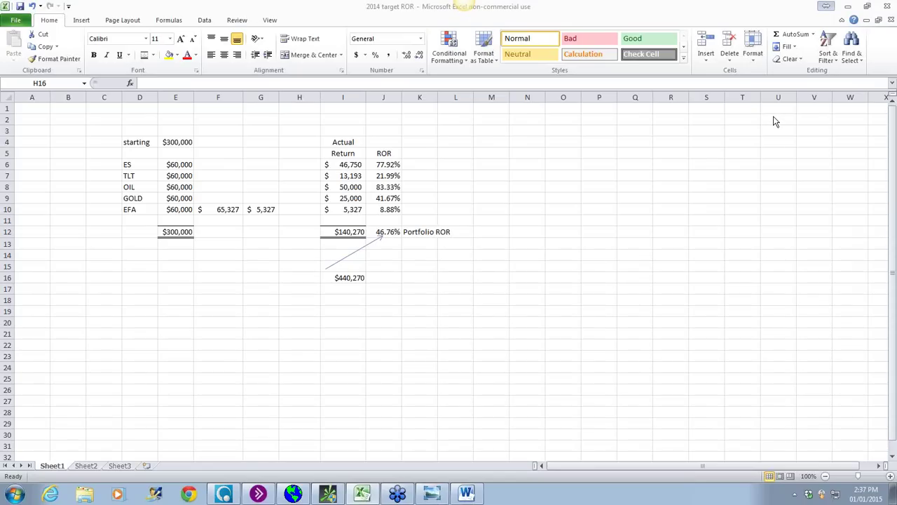